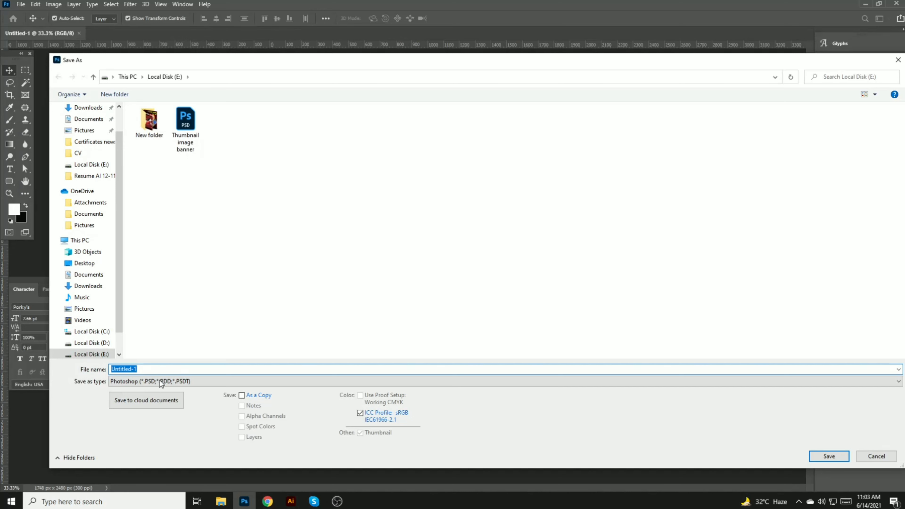
# - Save the new document on Local Disk (E:) as a Photoshop file named Book cover design
pyautogui.write('Book')
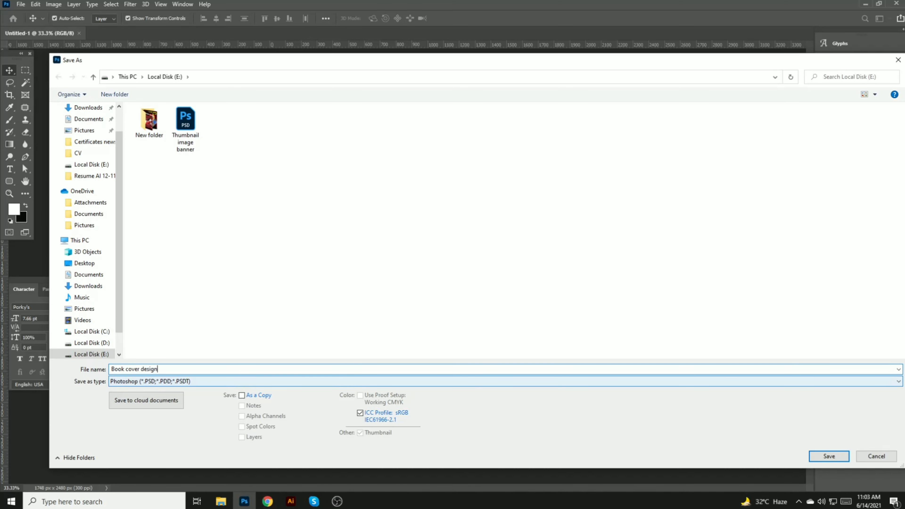
pyautogui.write('cover design')
pyautogui.press('Return')
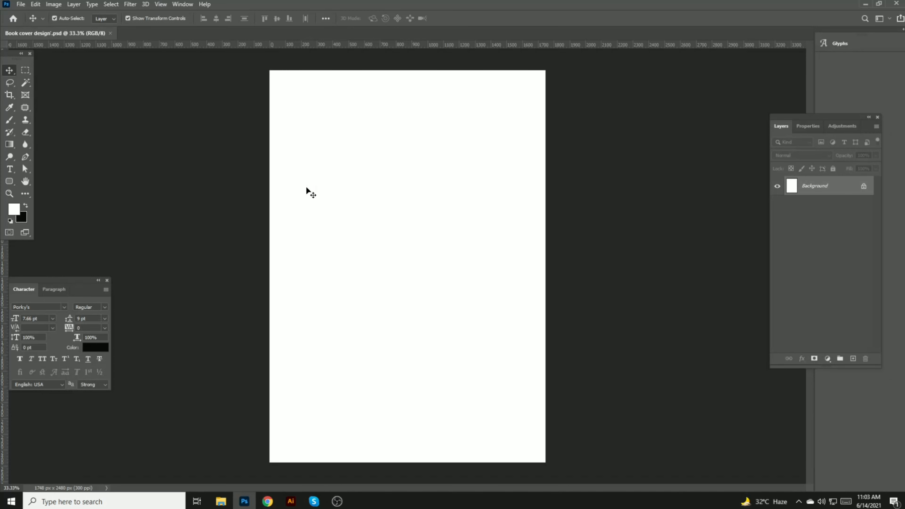
# - Place the bg image from Local Disk (E:) into the document and rotate it 90° clockwise
pyautogui.click(221, 501)
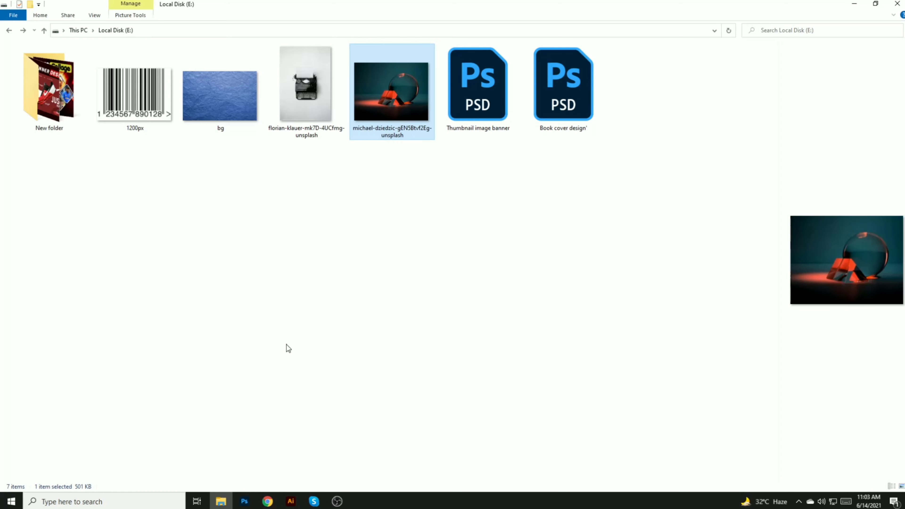
pyautogui.moveTo(213, 105); pyautogui.dragTo(380, 151)
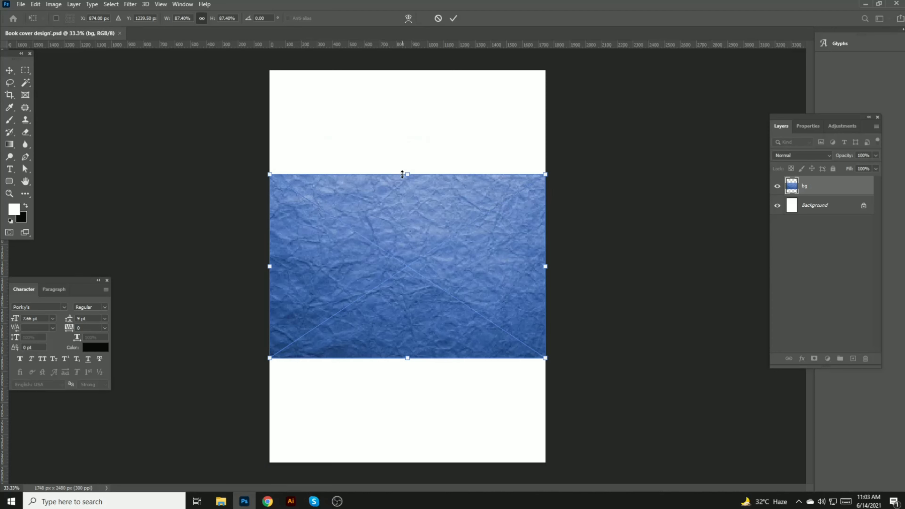
pyautogui.rightClick(406, 203)
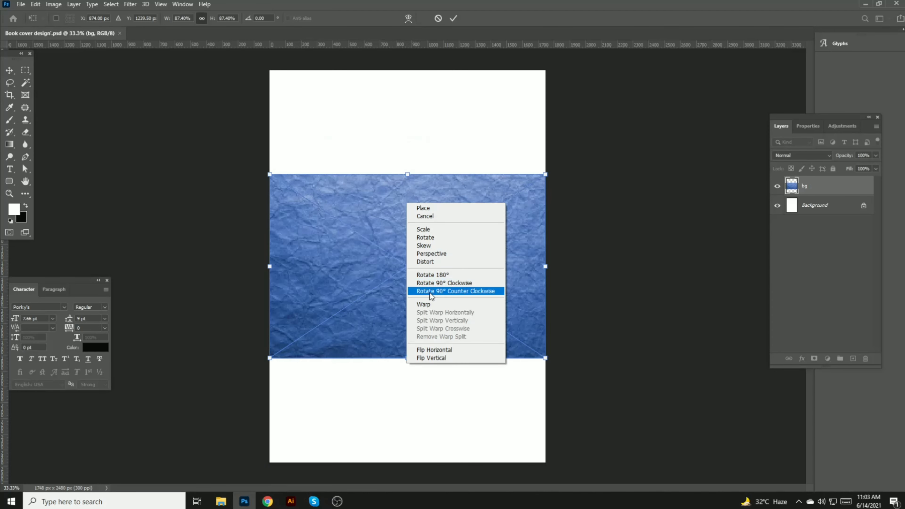
pyautogui.click(429, 283)
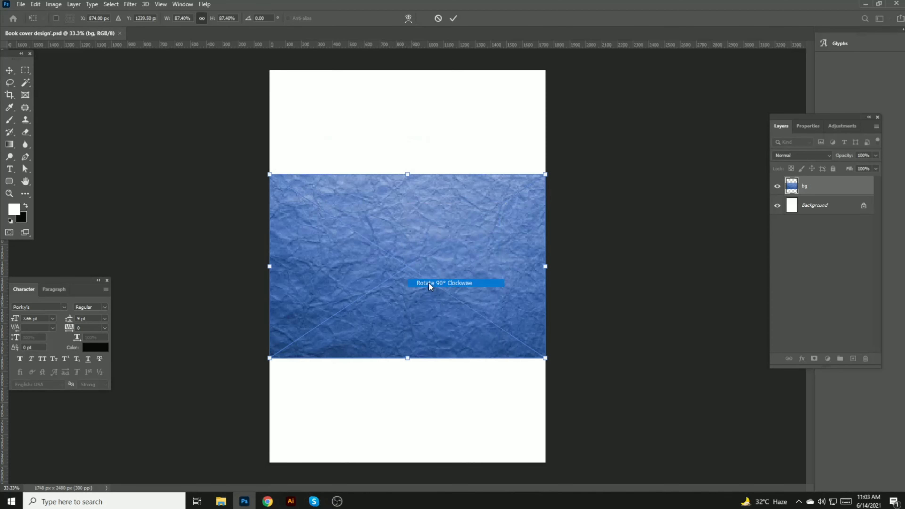
# - Enlarge and reposition the bg image to cover the whole canvas, and save the document with Maximize Compatibility on
pyautogui.moveTo(497, 128); pyautogui.dragTo(556, 37)
pyautogui.moveTo(480, 178); pyautogui.dragTo(433, 203)
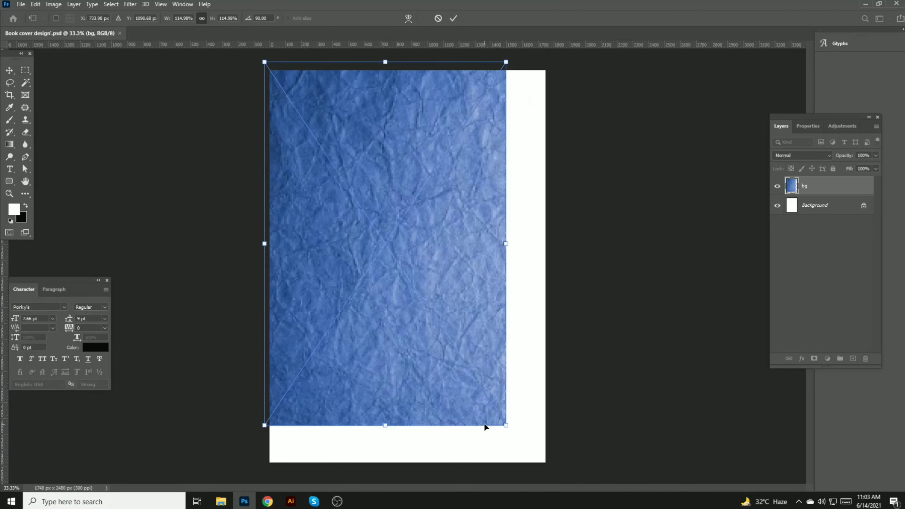
pyautogui.moveTo(500, 423); pyautogui.dragTo(545, 488)
pyautogui.press('Return')
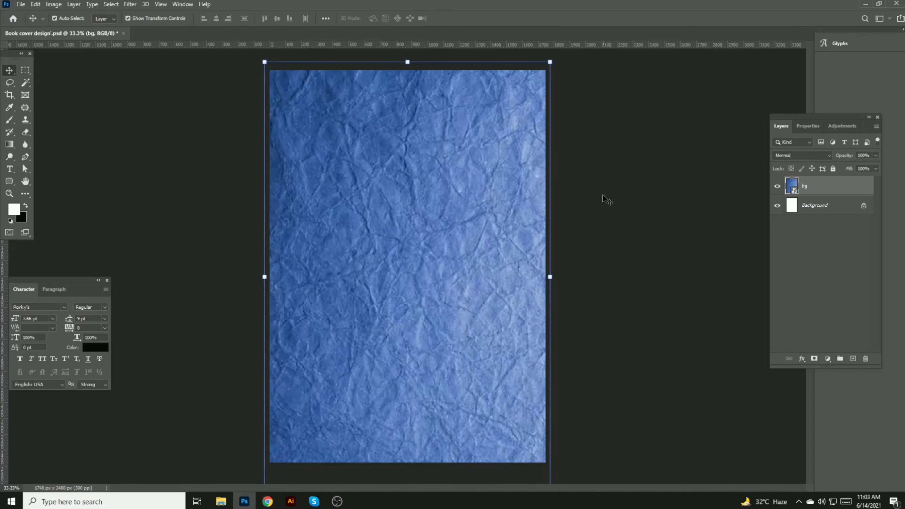
pyautogui.hotkey('ctrl', 's')
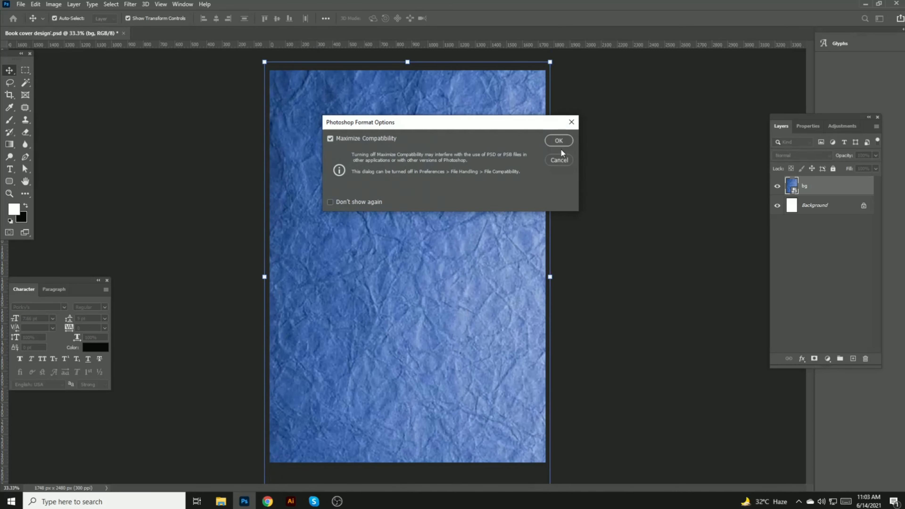
pyautogui.click(559, 140)
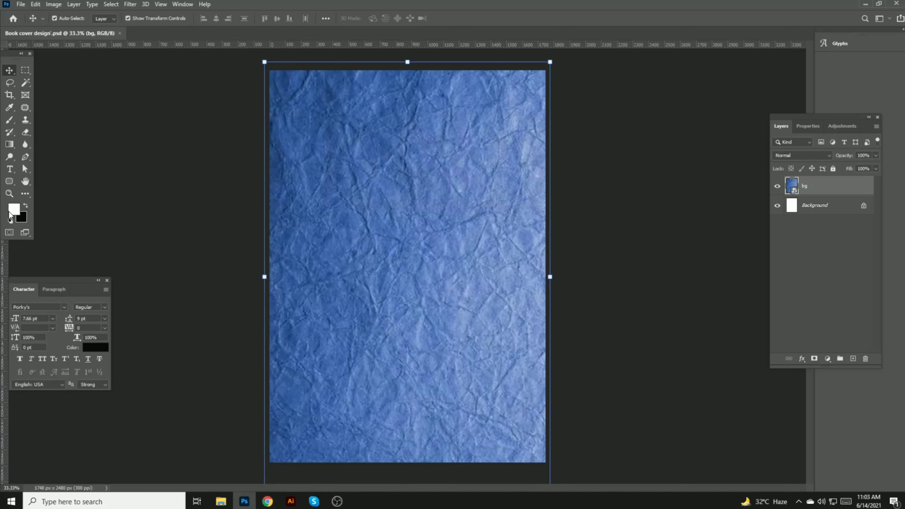
# - Set the foreground colour to dark navy #122649, fill the Background layer with it and save
pyautogui.click(18, 209)
pyautogui.click(358, 115)
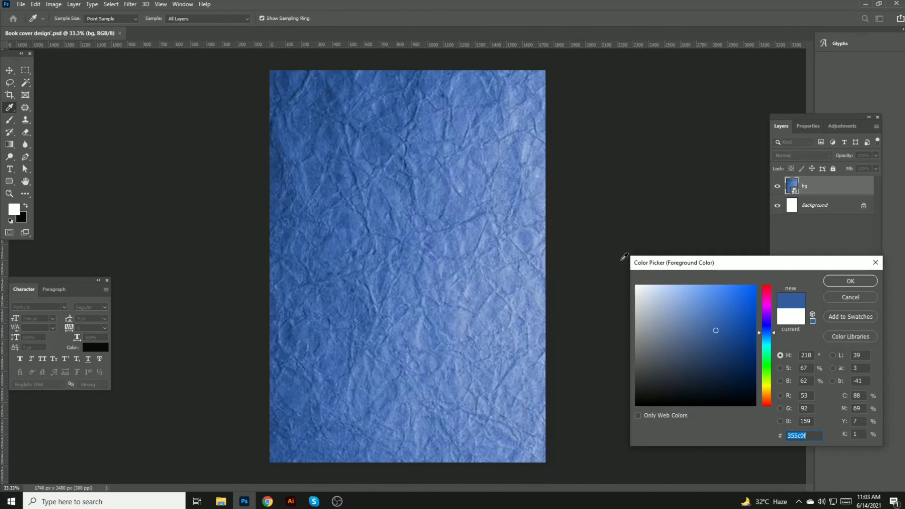
pyautogui.click(728, 362)
pyautogui.click(728, 371)
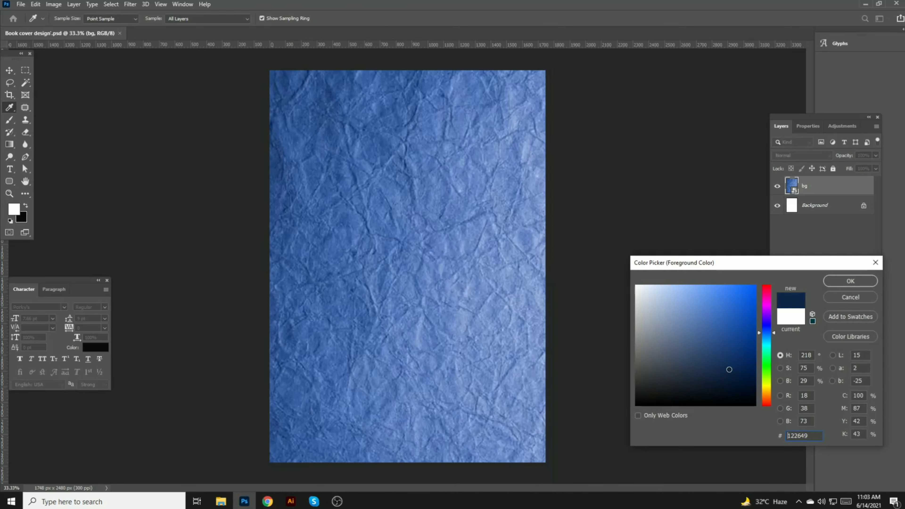
pyautogui.click(850, 281)
pyautogui.press('v')
pyautogui.click(832, 205)
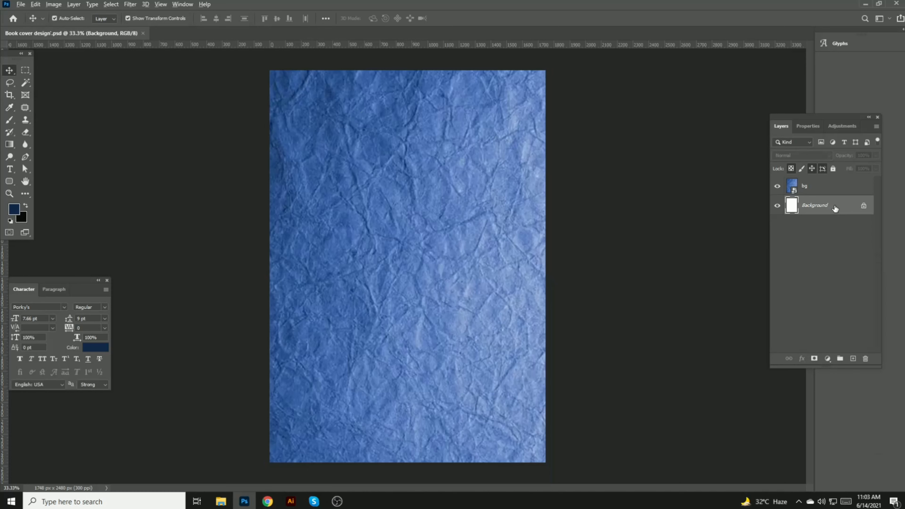
pyautogui.hotkey('alt', 'BackSpace')
pyautogui.hotkey('ctrl', 's')
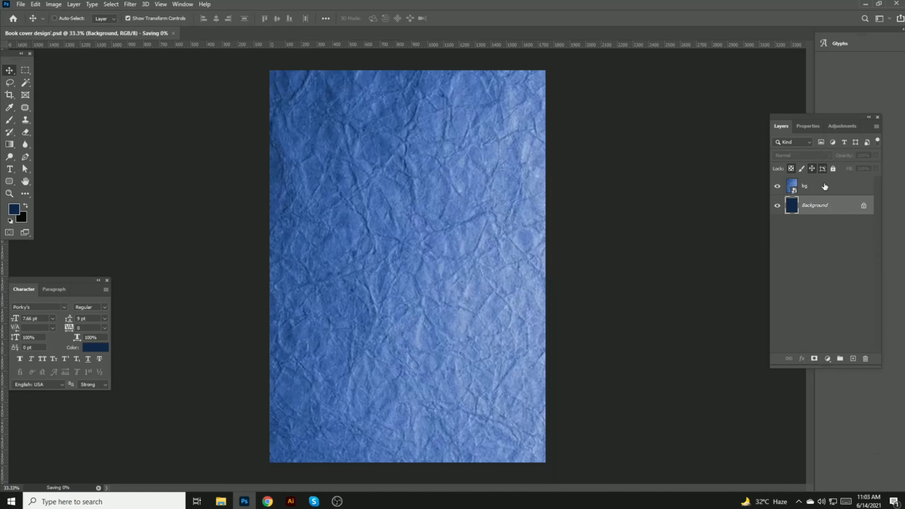
# - Set the bg layer's blend mode to Multiply at 100% opacity
pyautogui.click(822, 182)
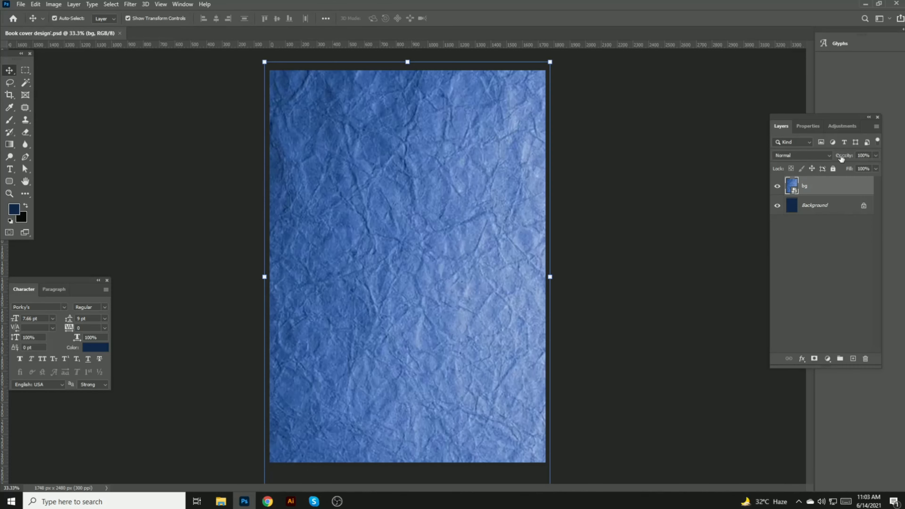
pyautogui.moveTo(841, 156); pyautogui.dragTo(820, 157)
pyautogui.click(808, 156)
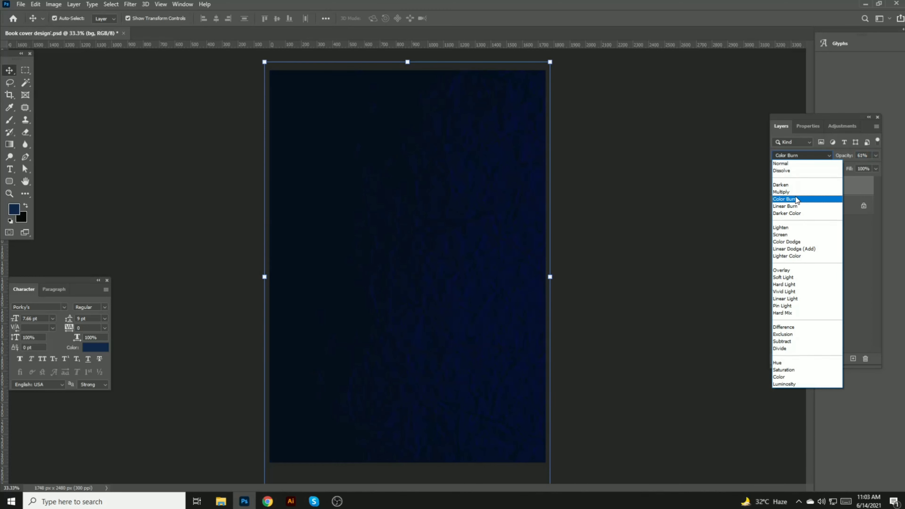
pyautogui.click(787, 192)
pyautogui.press('0')
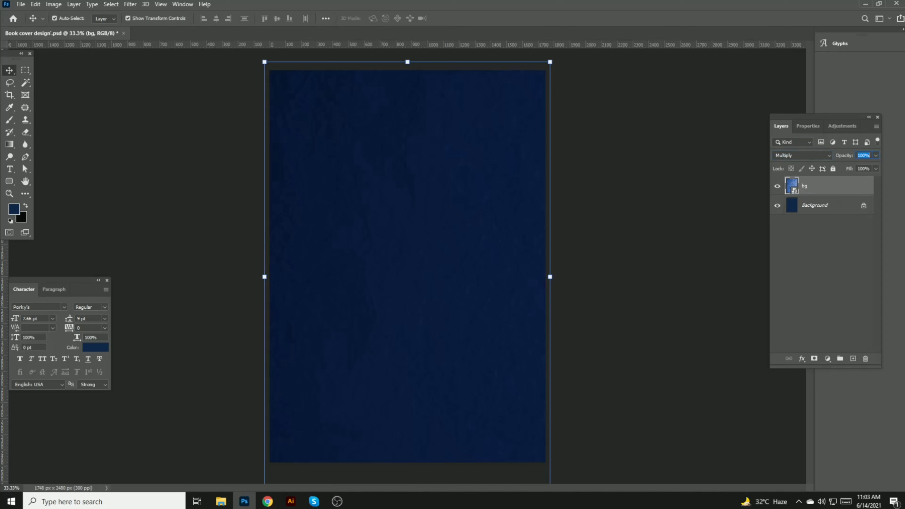
# - Set the foreground colour to navy #1e2a52 and fill the Background layer with it
pyautogui.click(13, 209)
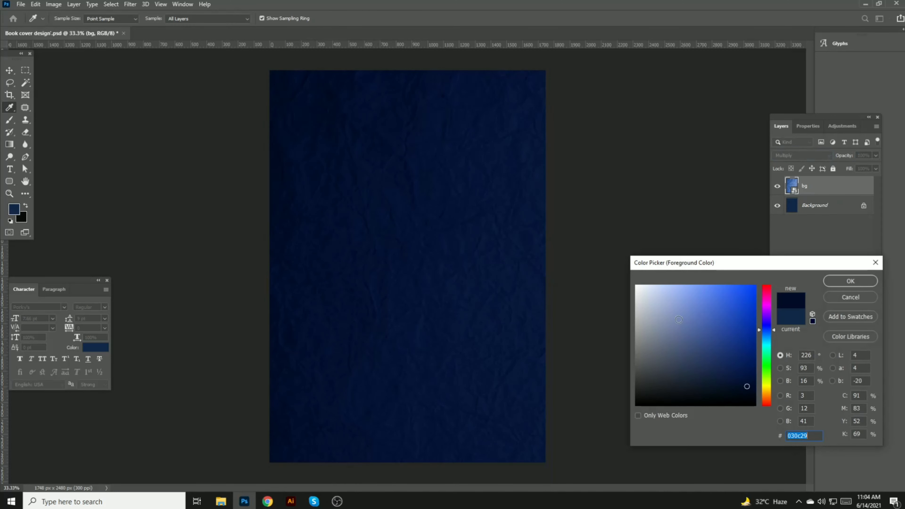
pyautogui.moveTo(700, 367); pyautogui.dragTo(719, 374)
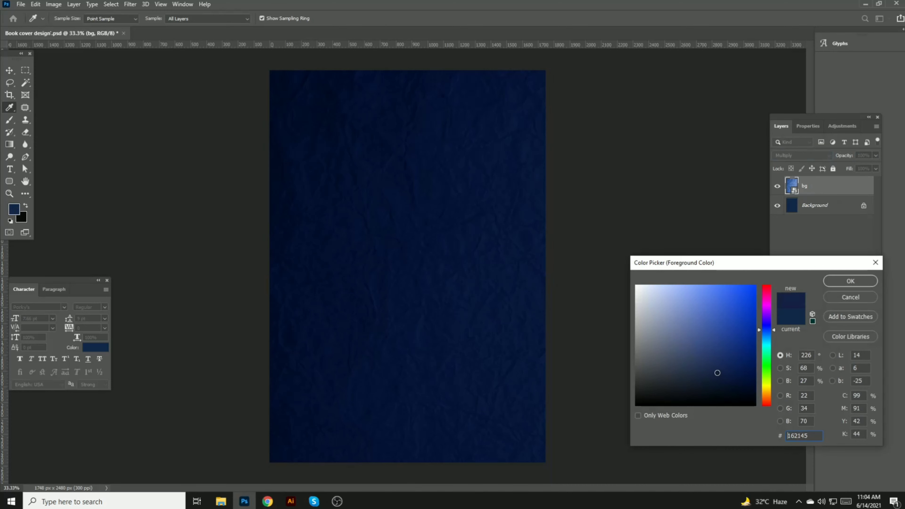
pyautogui.click(837, 284)
pyautogui.press('v')
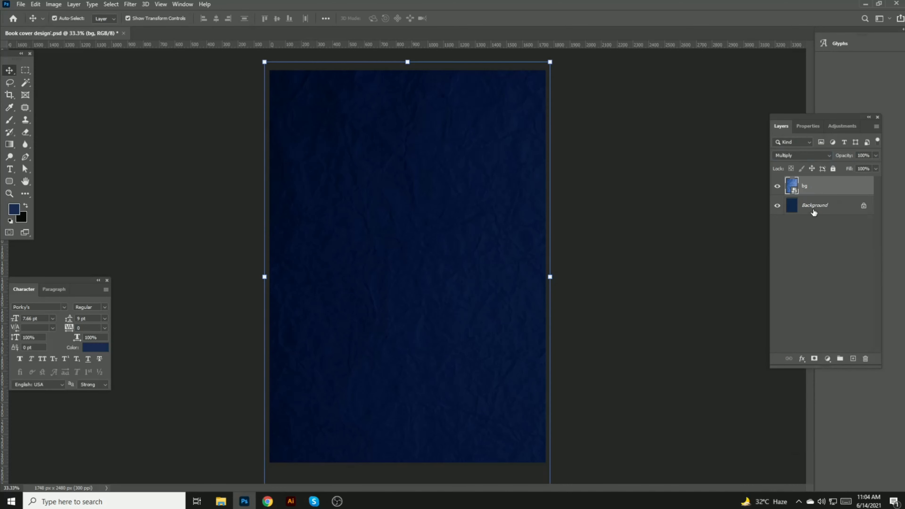
pyautogui.click(813, 212)
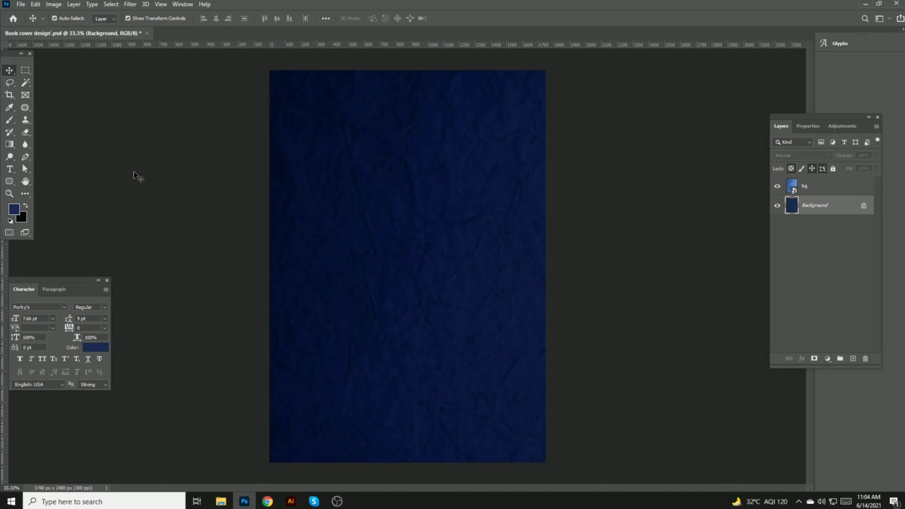
# - Set the foreground colour to the lighter blue #3c4a75, fill the Background layer with it and save
pyautogui.click(15, 209)
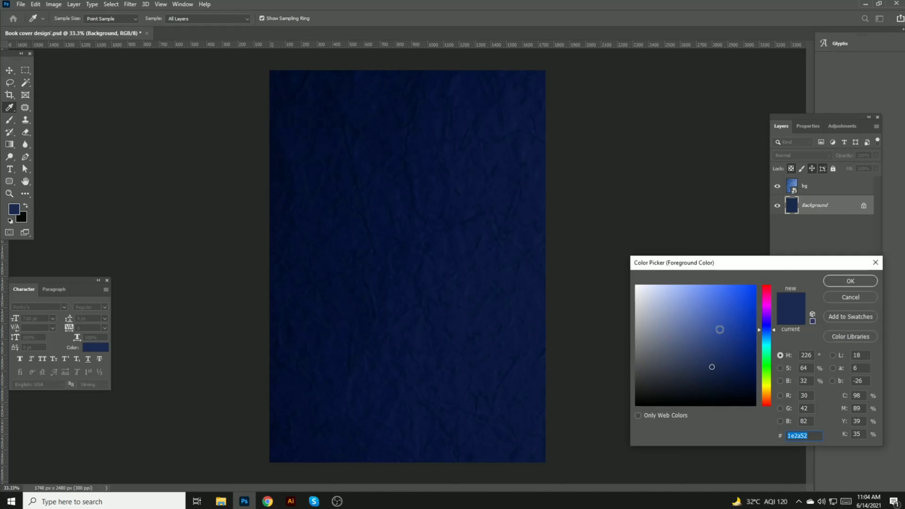
pyautogui.click(692, 347)
pyautogui.click(831, 282)
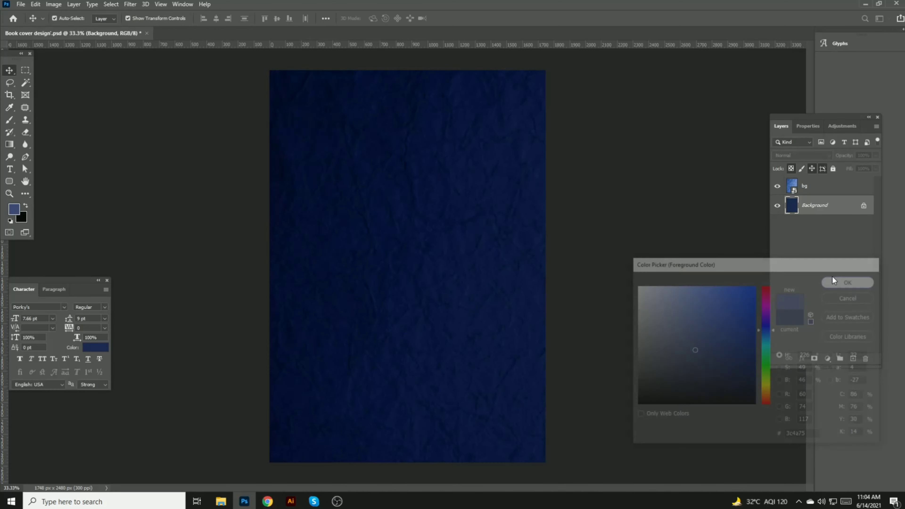
pyautogui.hotkey('alt', 'BackSpace')
pyautogui.hotkey('ctrl', 's')
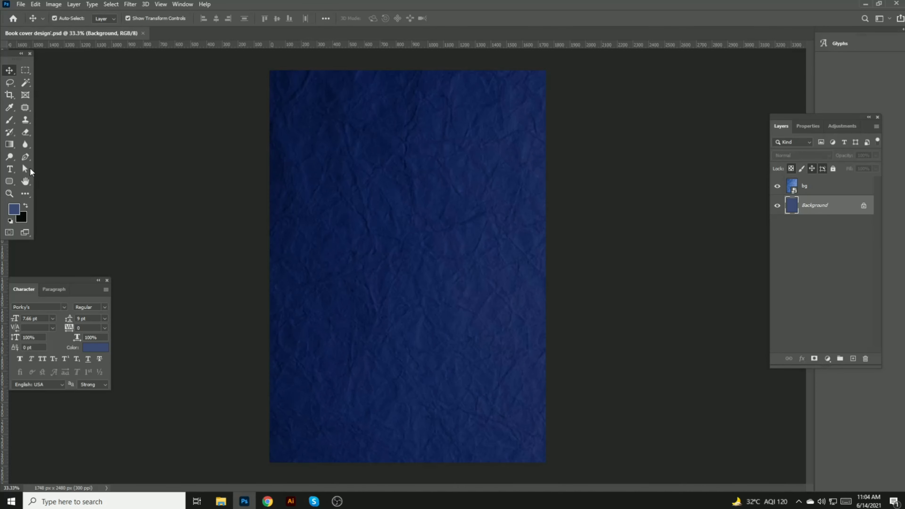
# - Draw a rectangular frame about 1636 by 2347 px just inside the cover edges, with a 5 px white stroke and no fill
pyautogui.click(12, 183)
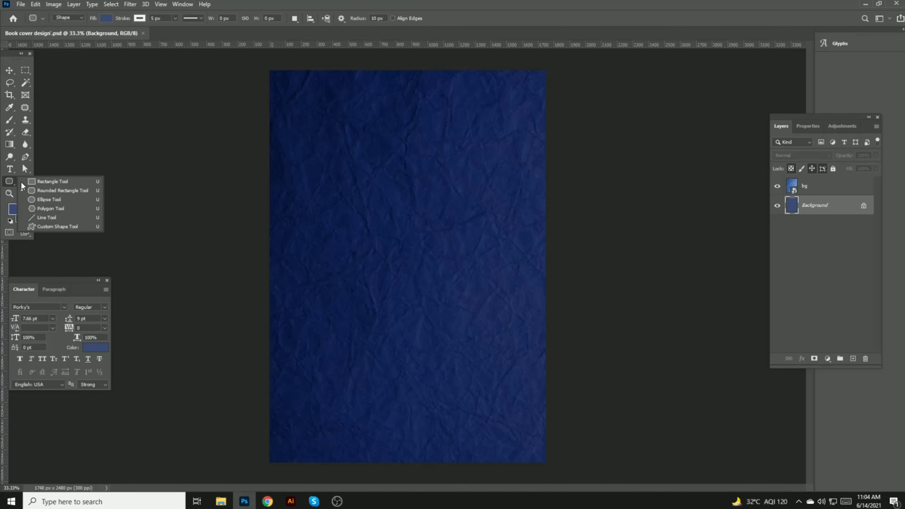
pyautogui.click(52, 181)
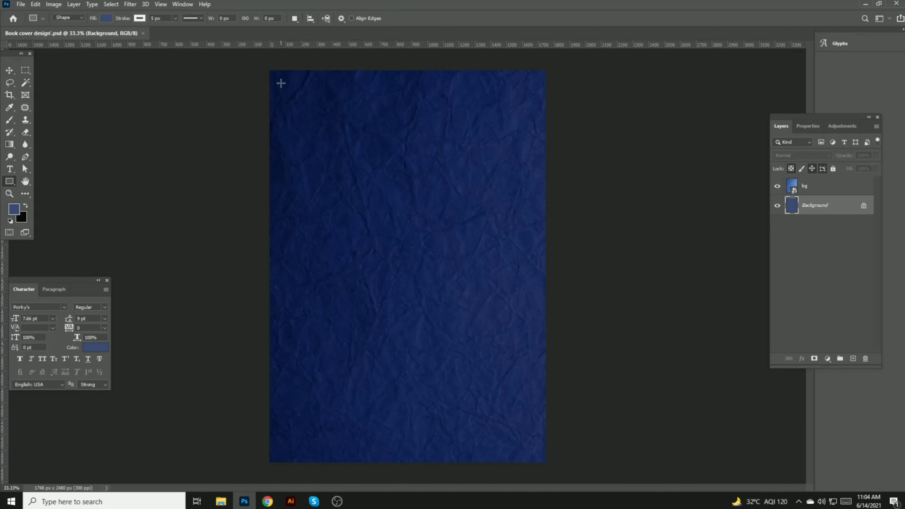
pyautogui.moveTo(281, 82); pyautogui.dragTo(537, 451)
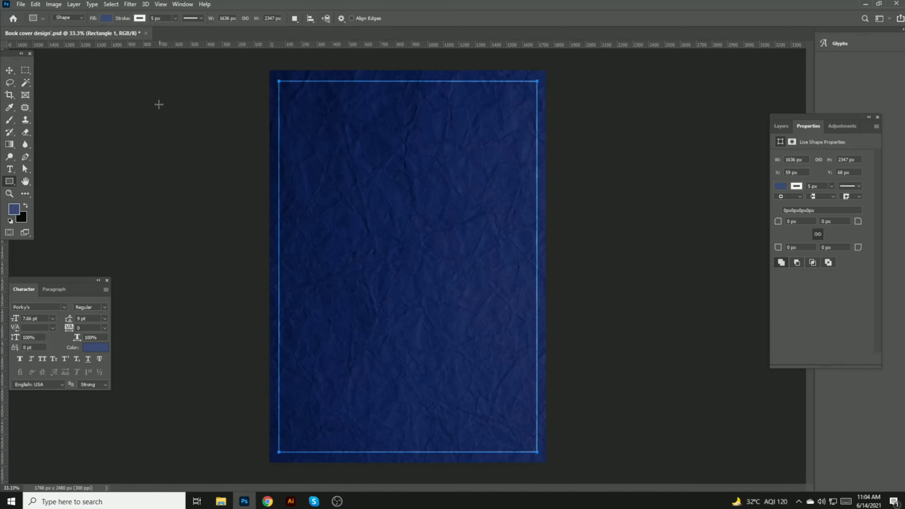
pyautogui.click(106, 18)
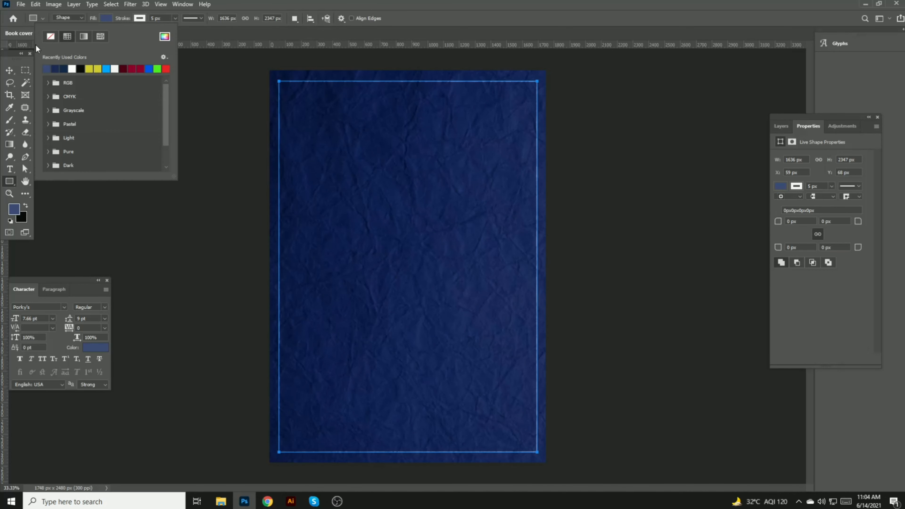
pyautogui.click(50, 36)
# - Centre the rectangular frame horizontally and vertically on the canvas, and clear the selection
pyautogui.click(10, 69)
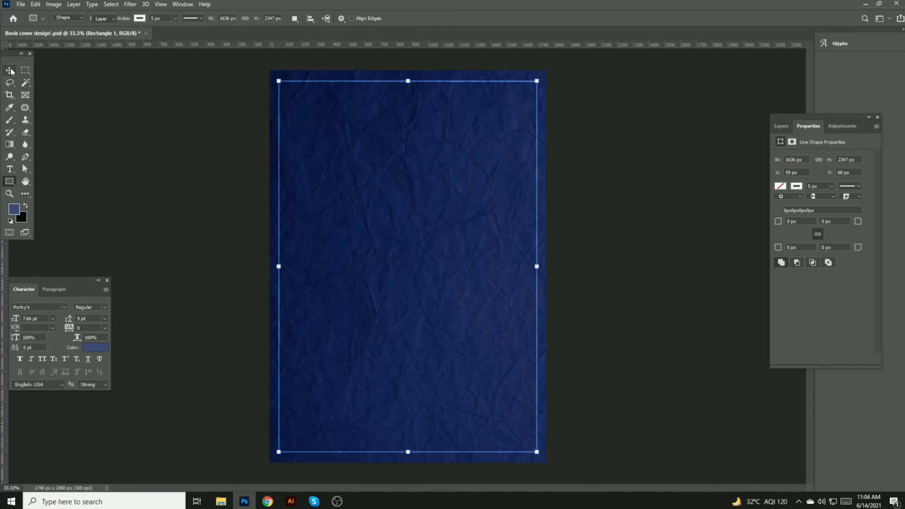
pyautogui.hotkey('ctrl', 'a')
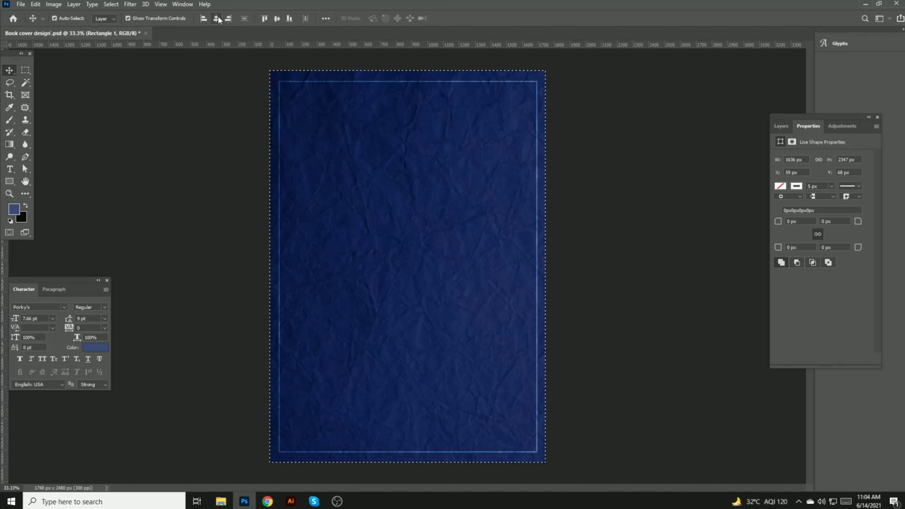
pyautogui.click(215, 18)
pyautogui.click(277, 19)
pyautogui.hotkey('ctrl', 'd')
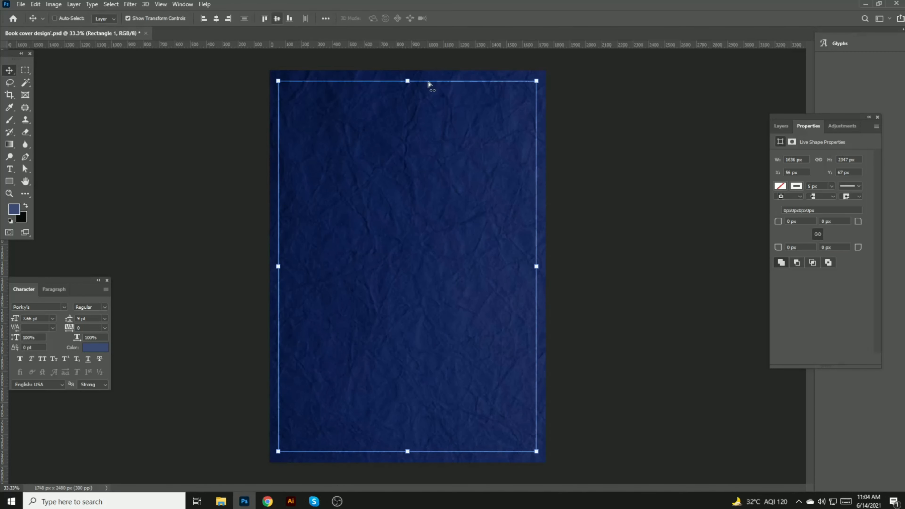
pyautogui.click(695, 139)
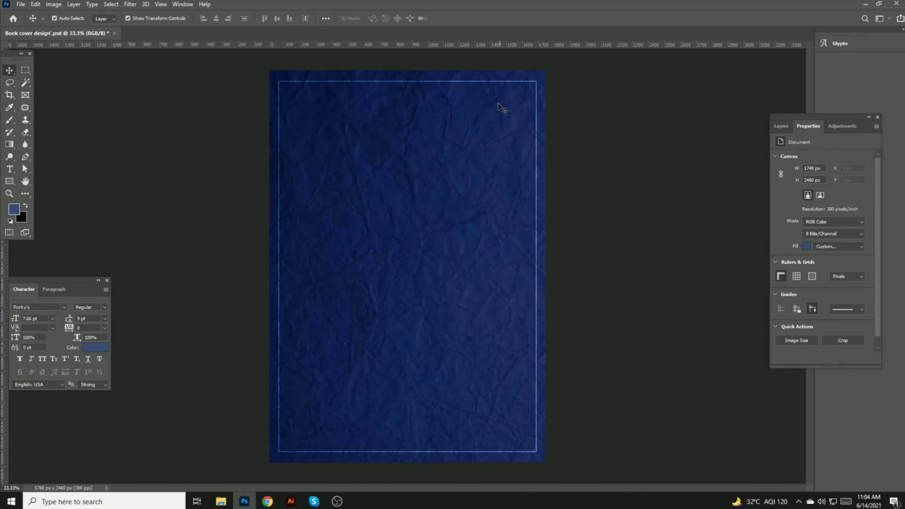
# - Move the Rectangle 1 frame layer above the bg texture layer and clear the layer selection
pyautogui.click(463, 82)
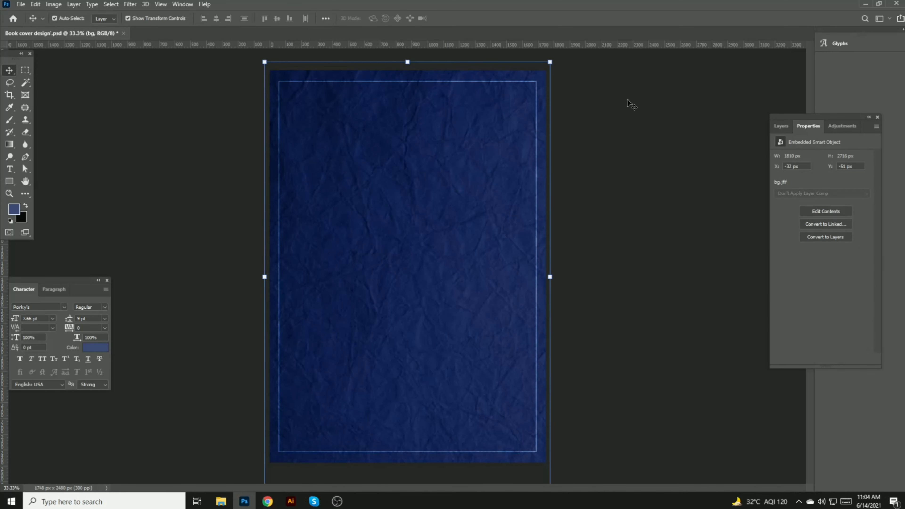
pyautogui.click(781, 126)
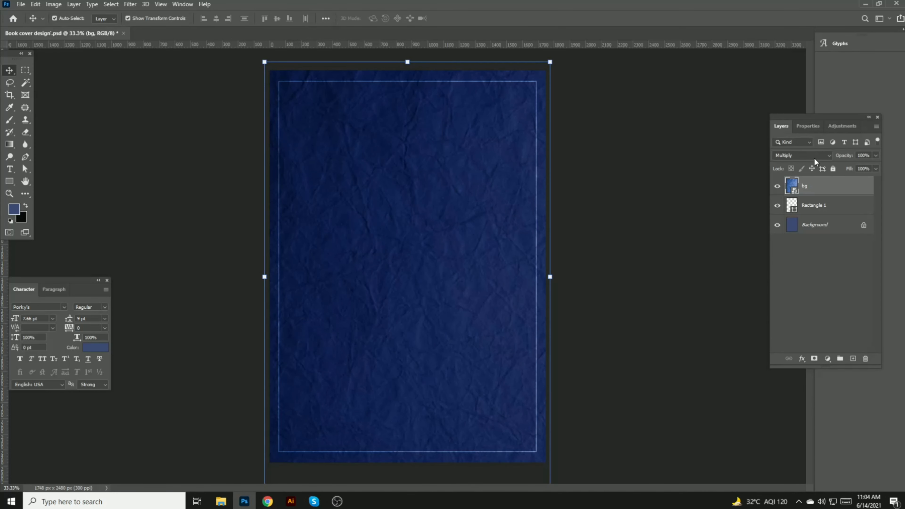
pyautogui.click(824, 207)
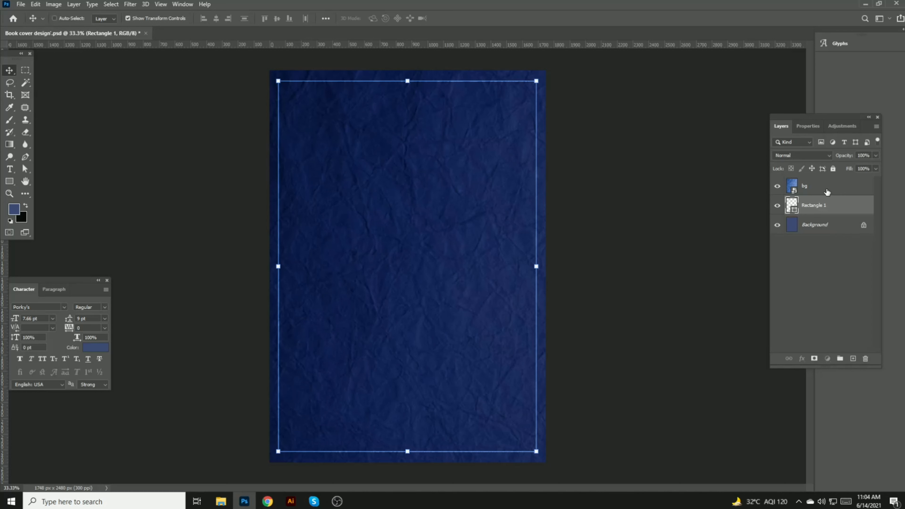
pyautogui.hotkey('ctrl', ']')
pyautogui.keyDown('ctrl'); pyautogui.click(641, 141); pyautogui.keyUp('ctrl')
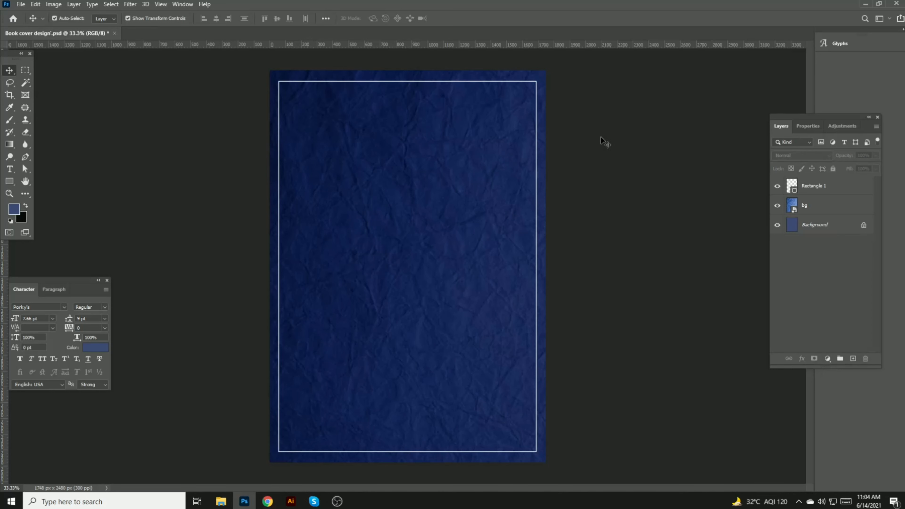
# - Stretch the frame upward to about 100.77% height, centre it vertically on the canvas and save the document
pyautogui.click(530, 83)
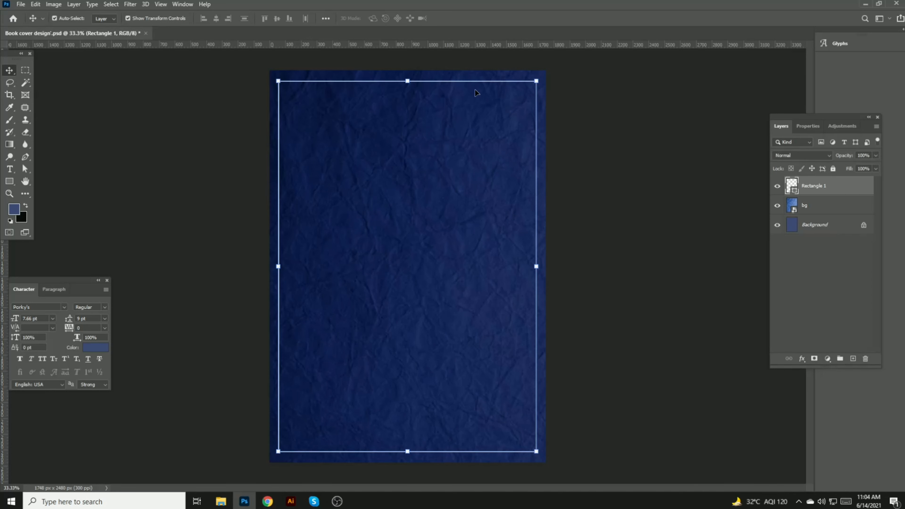
pyautogui.moveTo(418, 80); pyautogui.dragTo(417, 77)
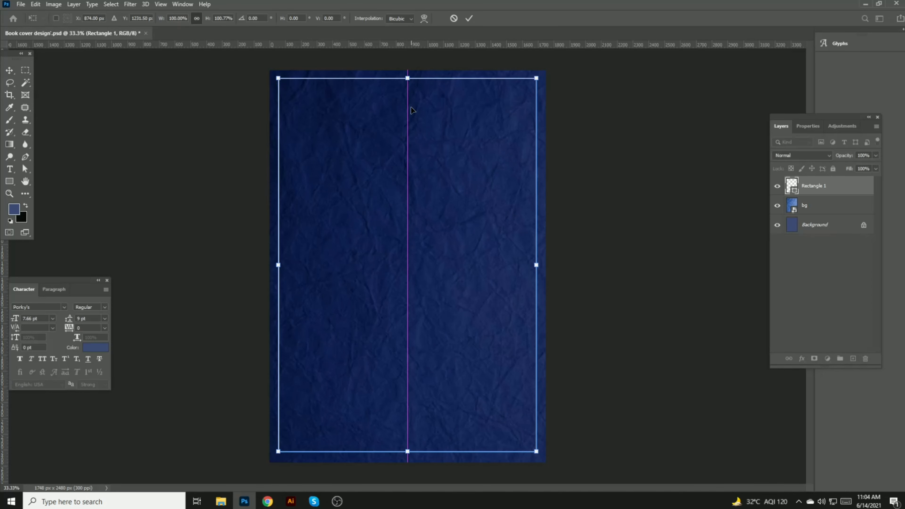
pyautogui.hotkey('ctrl', 'a')
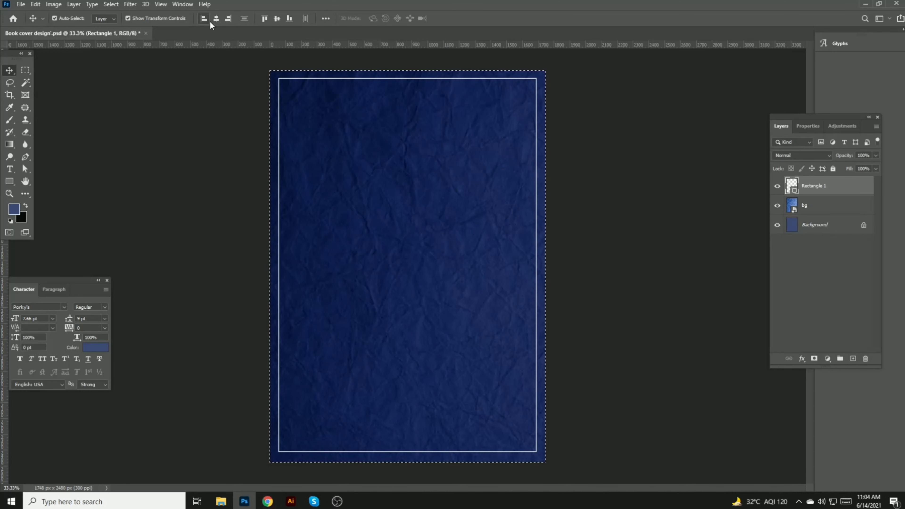
pyautogui.click(277, 19)
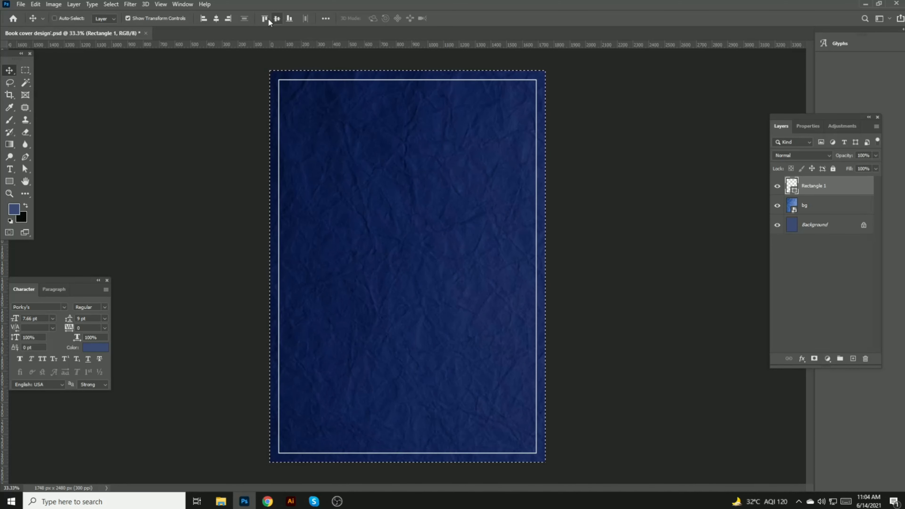
pyautogui.hotkey('ctrl', 'd')
pyautogui.click(222, 95)
pyautogui.hotkey('ctrl', 's')
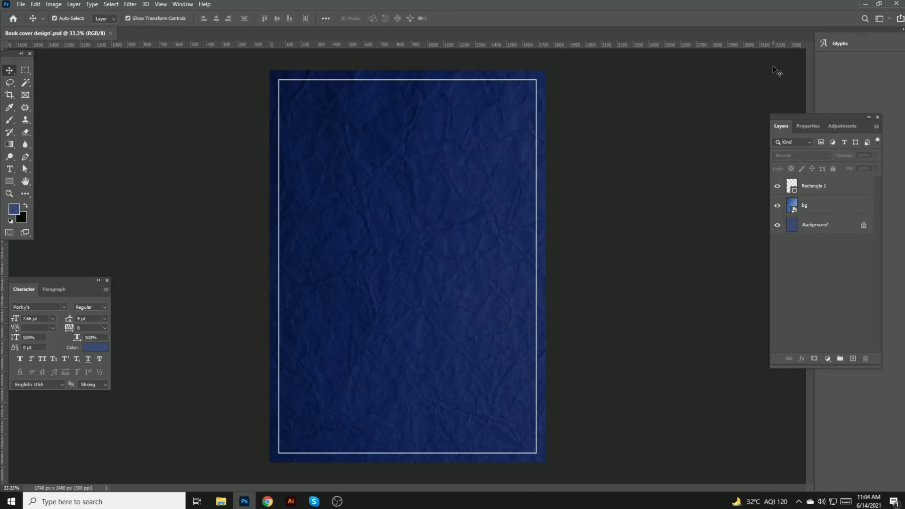
# - Lock the position of the Rectangle 1 and bg layers together and save the document
pyautogui.click(348, 81)
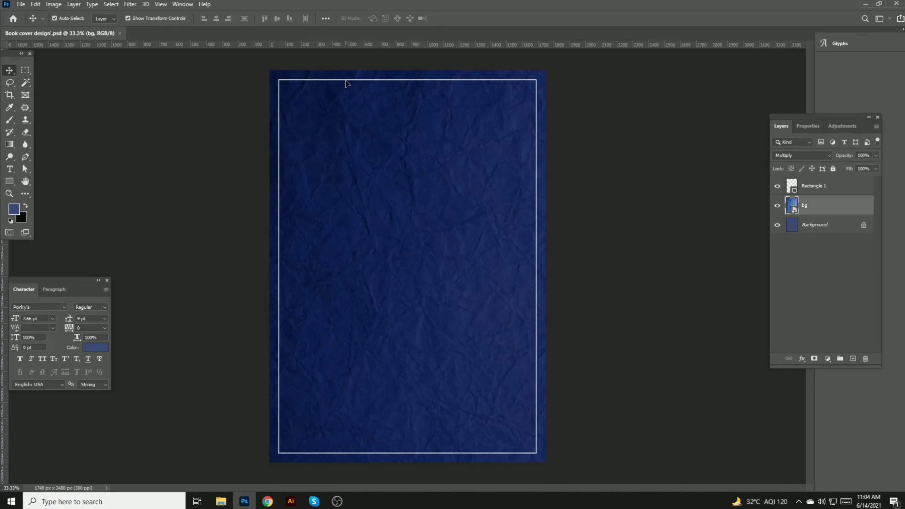
pyautogui.moveTo(553, 147); pyautogui.dragTo(694, 238)
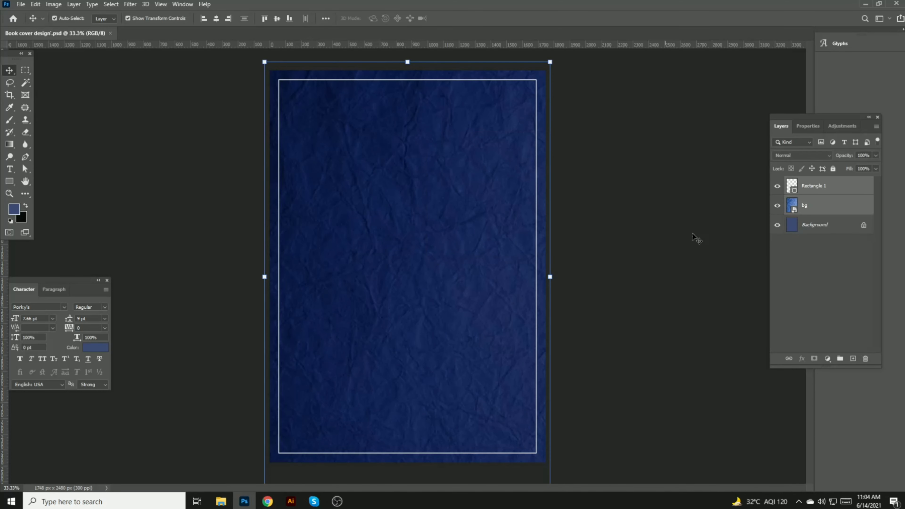
pyautogui.click(812, 169)
pyautogui.hotkey('ctrl', 's')
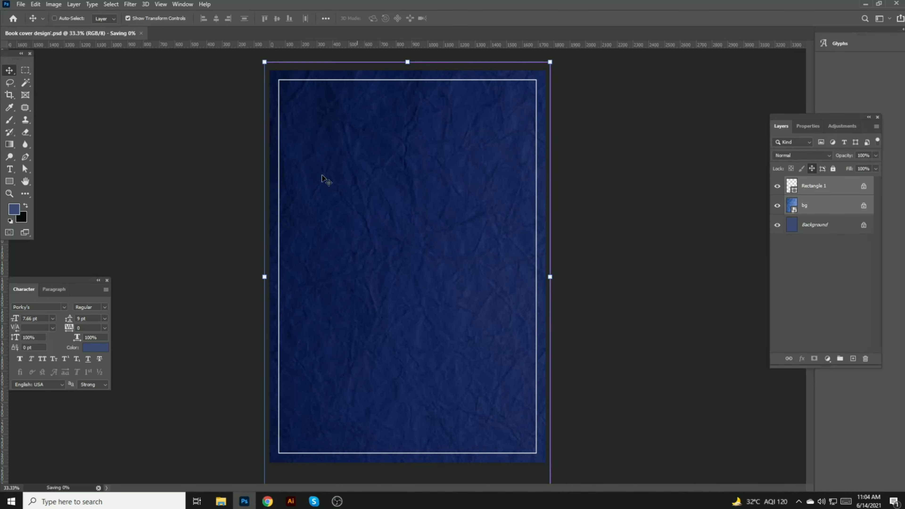
pyautogui.press('t')
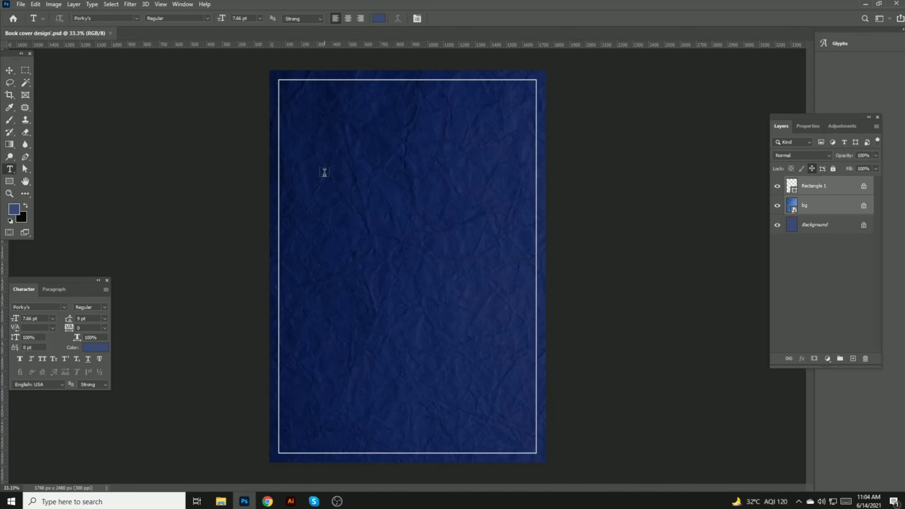
pyautogui.click(326, 173)
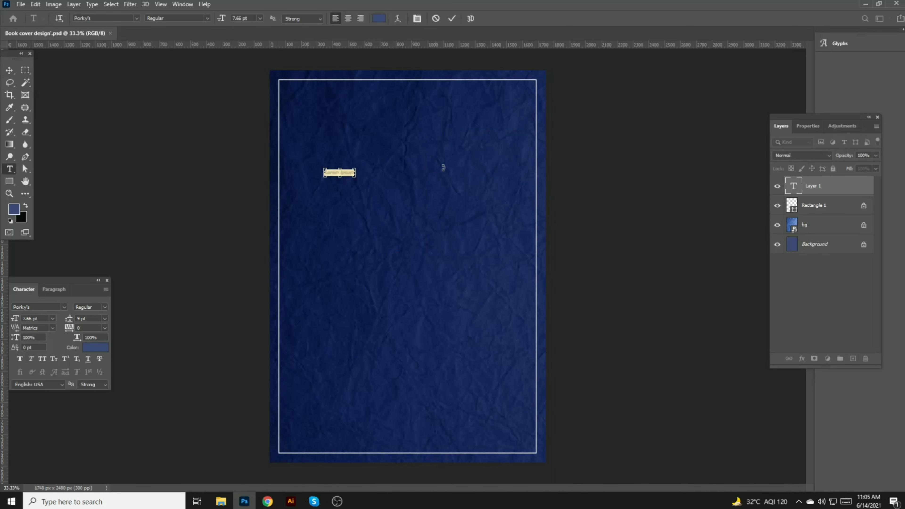
pyautogui.hotkey('ctrl', 'v')
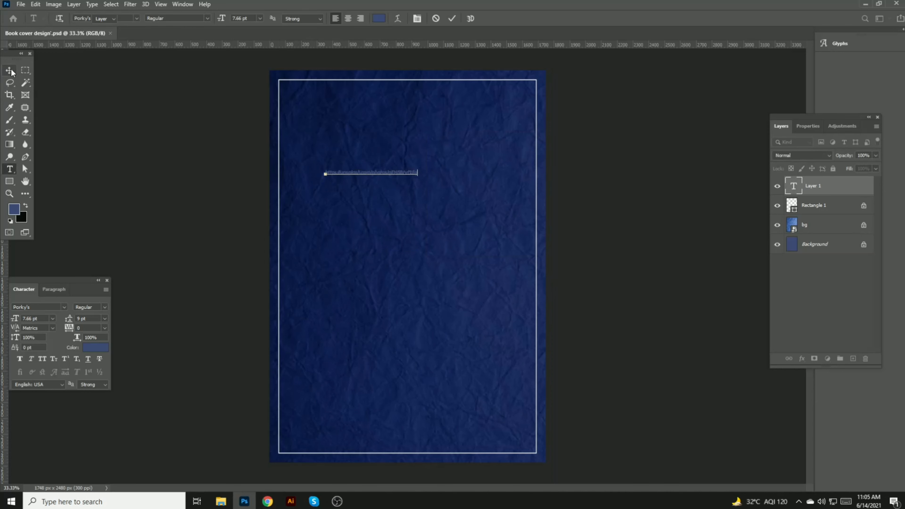
pyautogui.click(11, 69)
pyautogui.hotkey('ctrl', 'z')
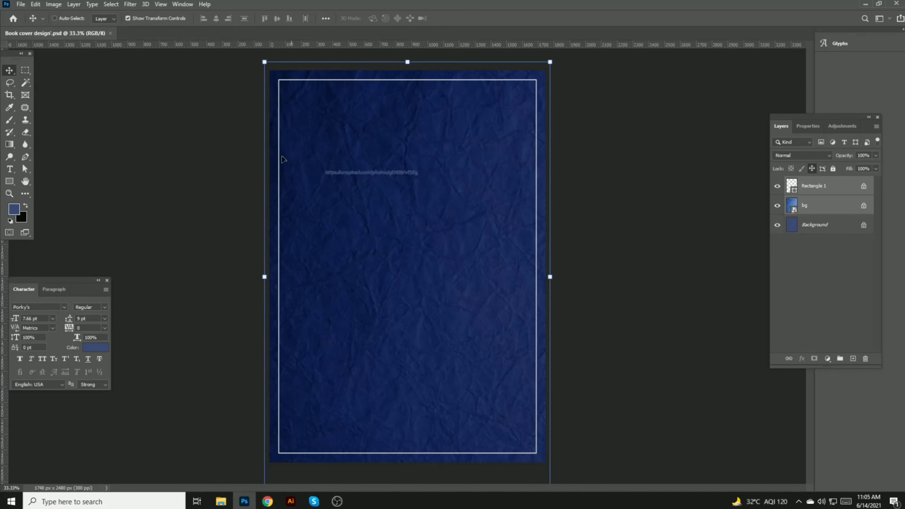
pyautogui.keyDown('ctrl'); pyautogui.click(252, 162); pyautogui.keyUp('ctrl')
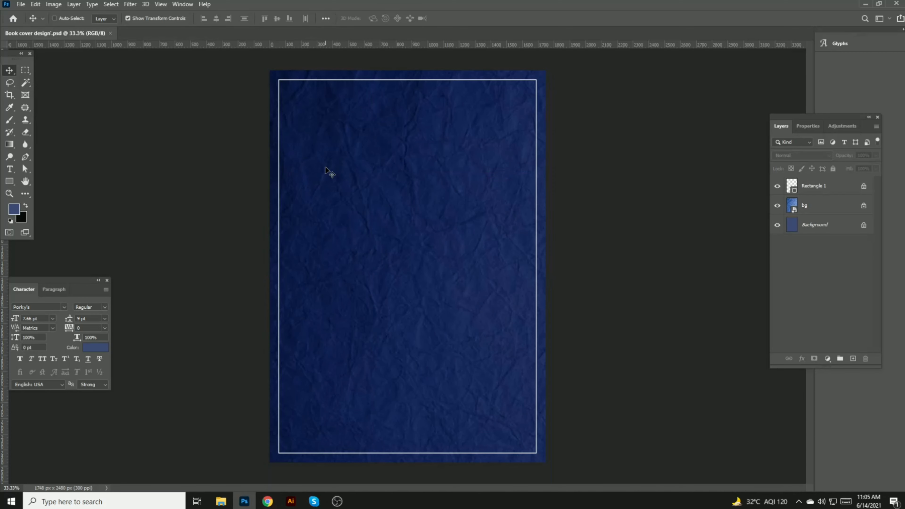
# - Add a text layer reading "Think Creative" in the upper half of the cover
pyautogui.hotkey('ctrl', '+')
pyautogui.moveTo(362, 137); pyautogui.dragTo(378, 240)
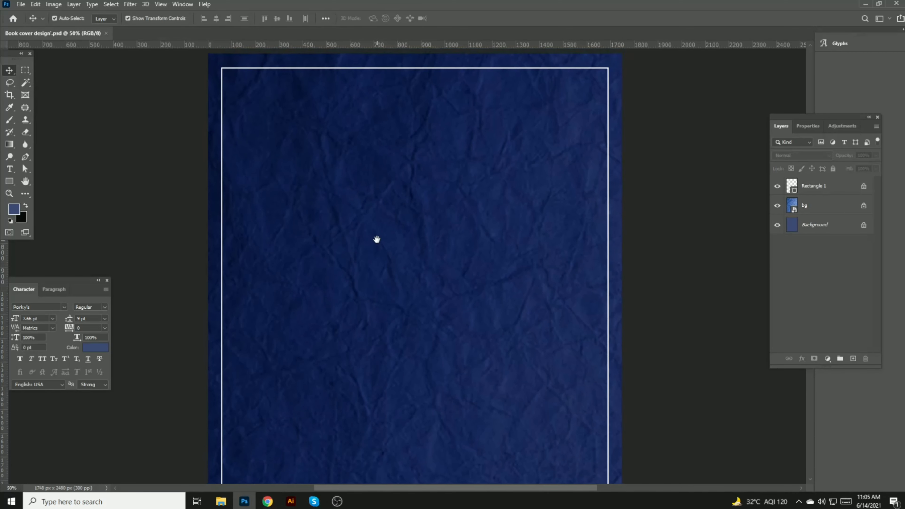
pyautogui.press('t')
pyautogui.click(355, 248)
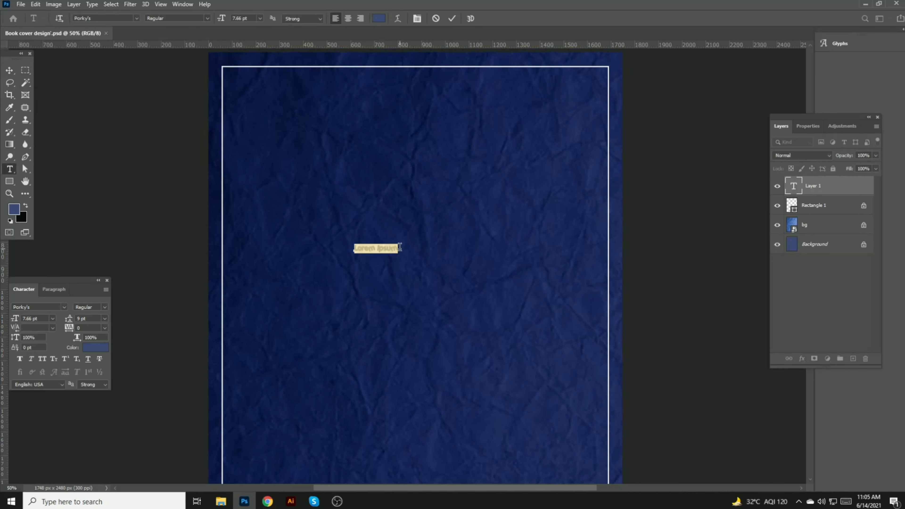
pyautogui.write('Think Creative')
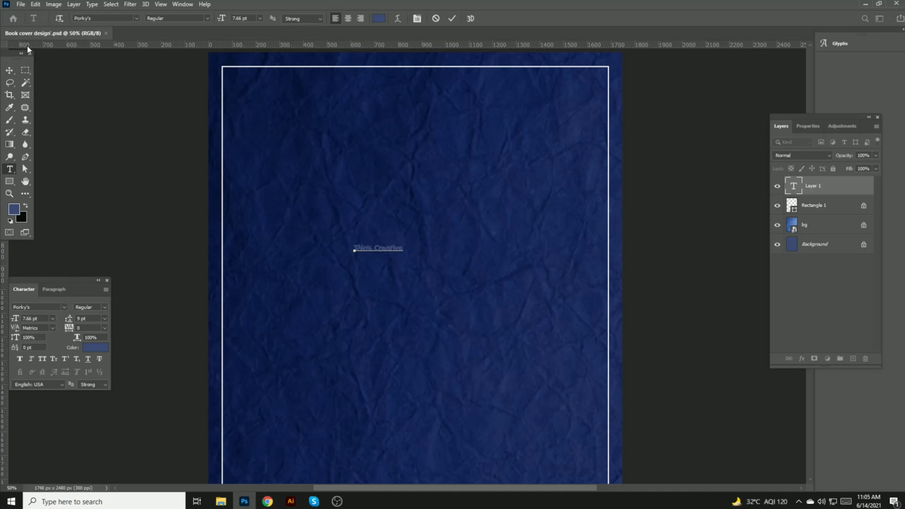
pyautogui.click(13, 71)
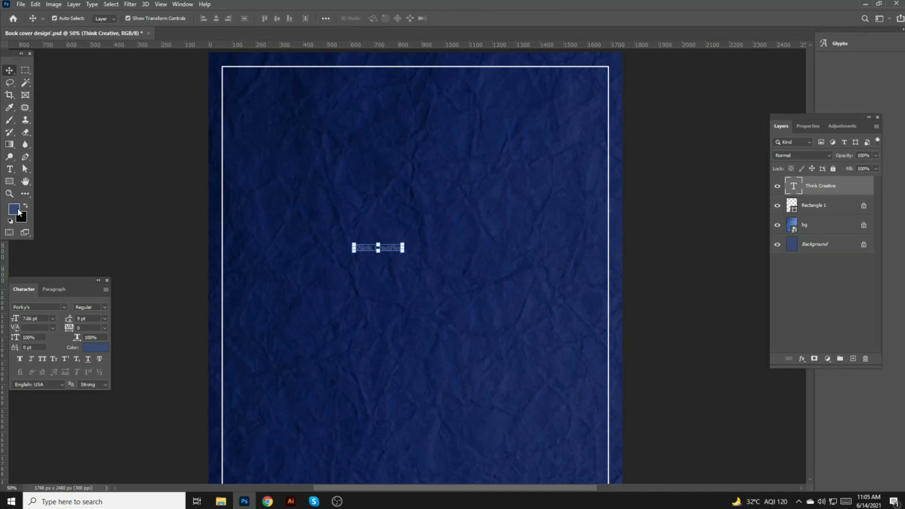
# - Set the foreground colour to white #ffffff and fill the "Think Creative" text with it
pyautogui.click(14, 209)
pyautogui.click(610, 279)
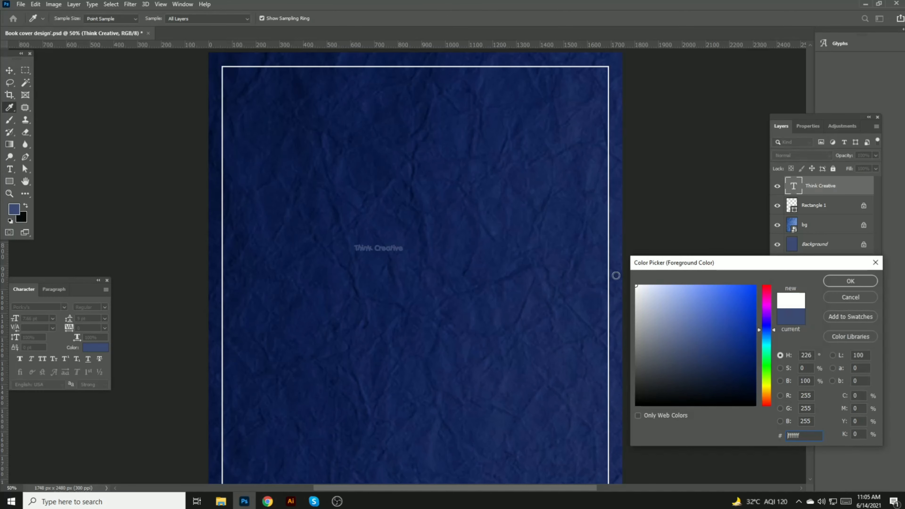
pyautogui.click(850, 281)
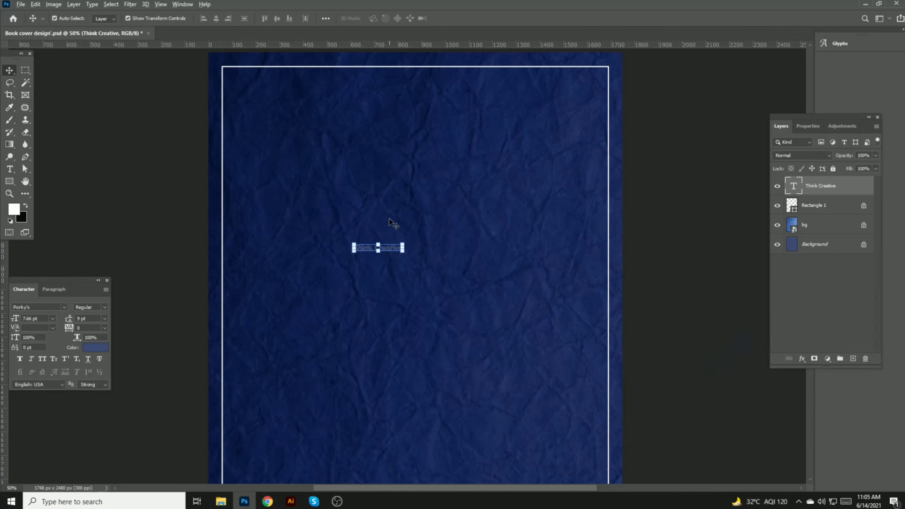
pyautogui.hotkey('alt', 'BackSpace')
# - Enlarge the "Think Creative" text to about 33 pt and move it up near the top of the cover
pyautogui.moveTo(406, 248); pyautogui.dragTo(567, 342)
pyautogui.moveTo(489, 272); pyautogui.dragTo(445, 191)
pyautogui.press('Return')
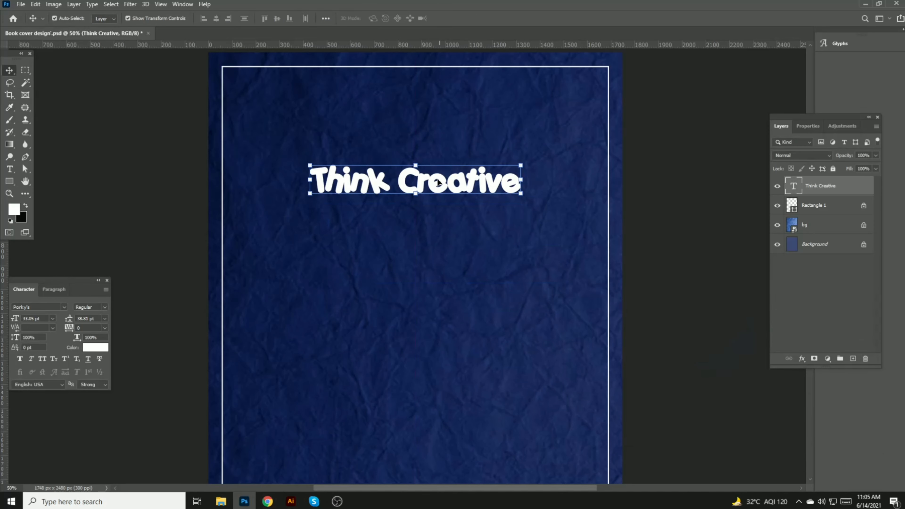
# - Delete the word "Creative" from the title text, leaving only "Think"
pyautogui.press('t')
pyautogui.moveTo(400, 181); pyautogui.dragTo(594, 178)
pyautogui.press('BackSpace')
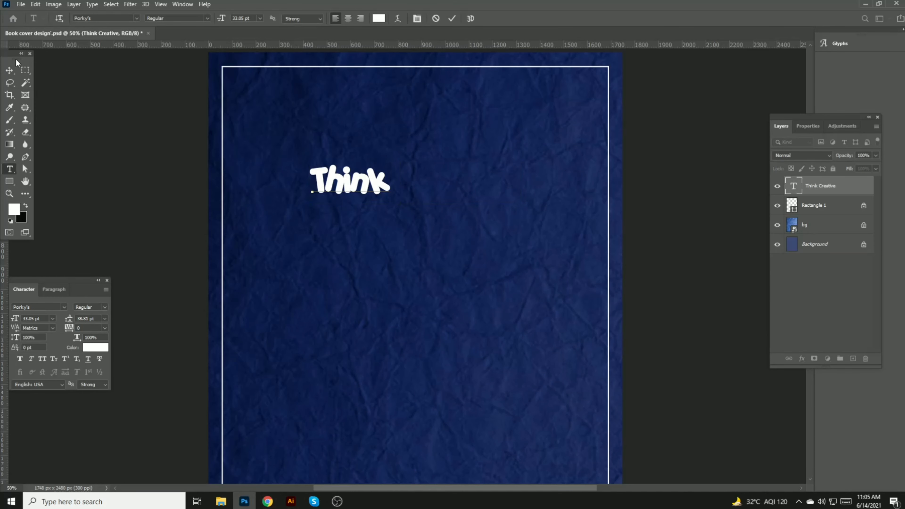
pyautogui.click(9, 70)
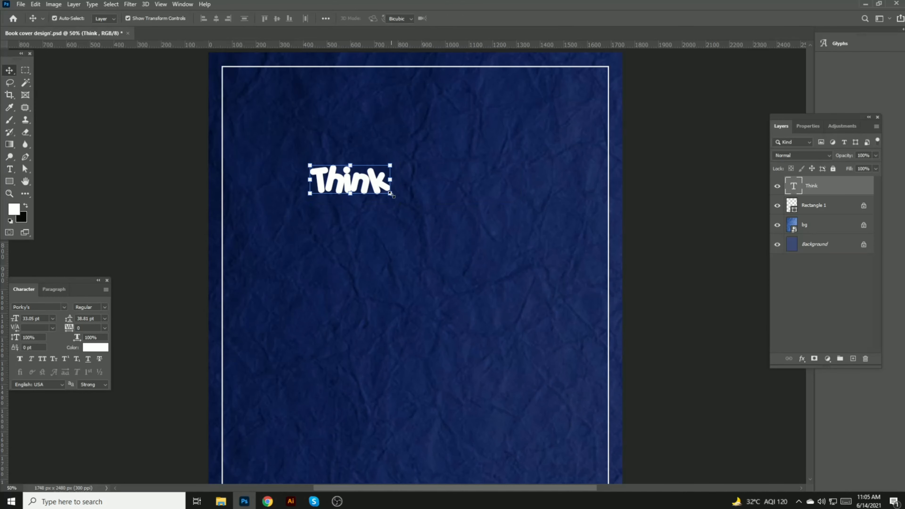
# - Enlarge the "Think" text to about 108 pt and place it near the top of the frame
pyautogui.moveTo(391, 194); pyautogui.dragTo(584, 332)
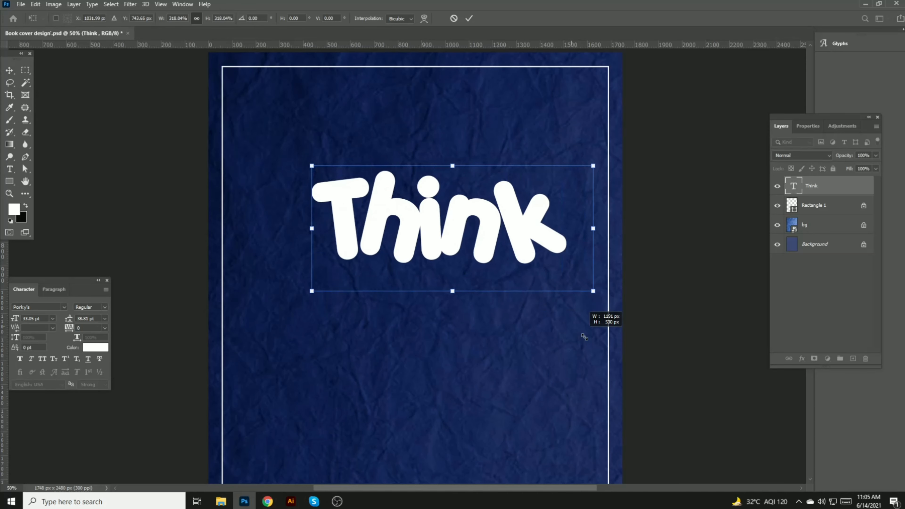
pyautogui.moveTo(505, 256); pyautogui.dragTo(472, 213)
pyautogui.press('Return')
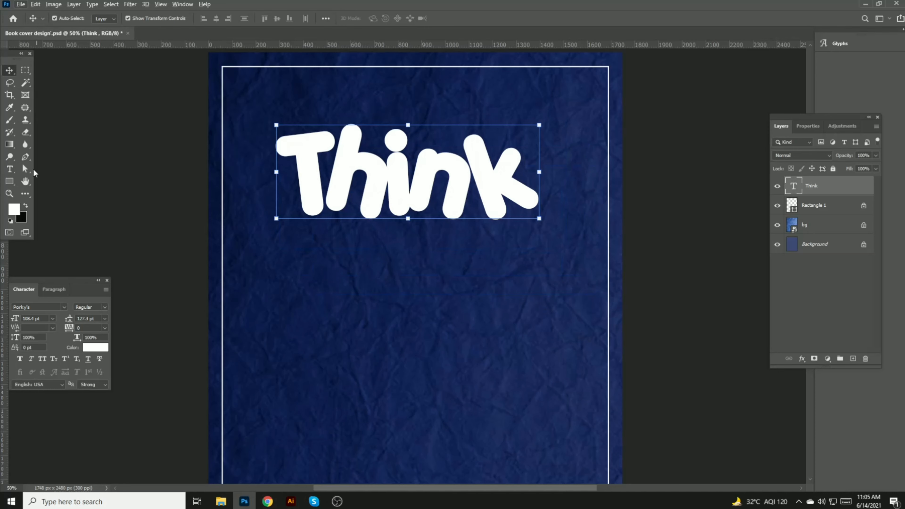
# - Add a separate white text layer reading "Creative" below the word "Think"
pyautogui.click(9, 169)
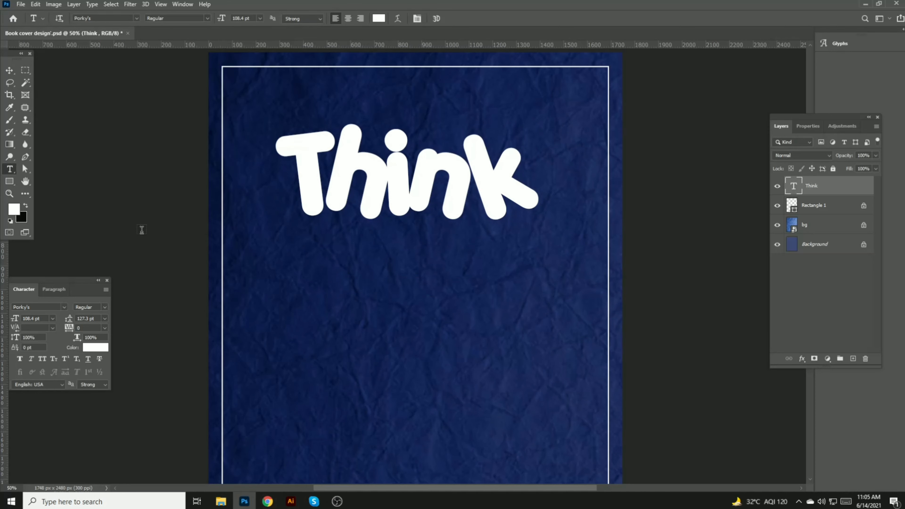
pyautogui.click(339, 280)
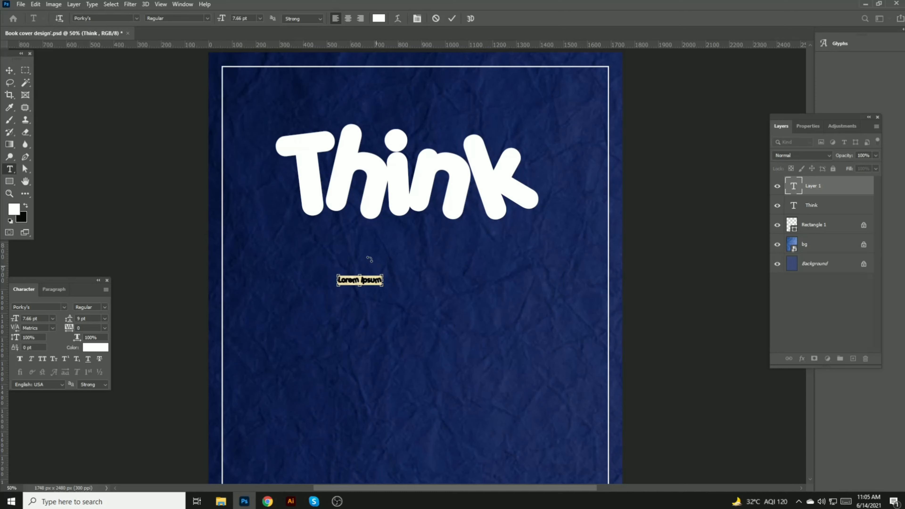
pyautogui.hotkey('ctrl', 'h')
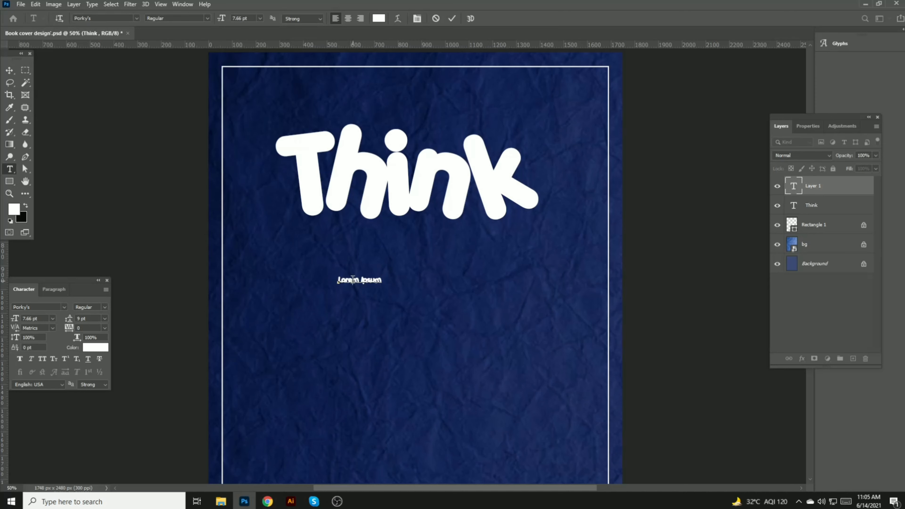
pyautogui.hotkey('ctrl', 'a')
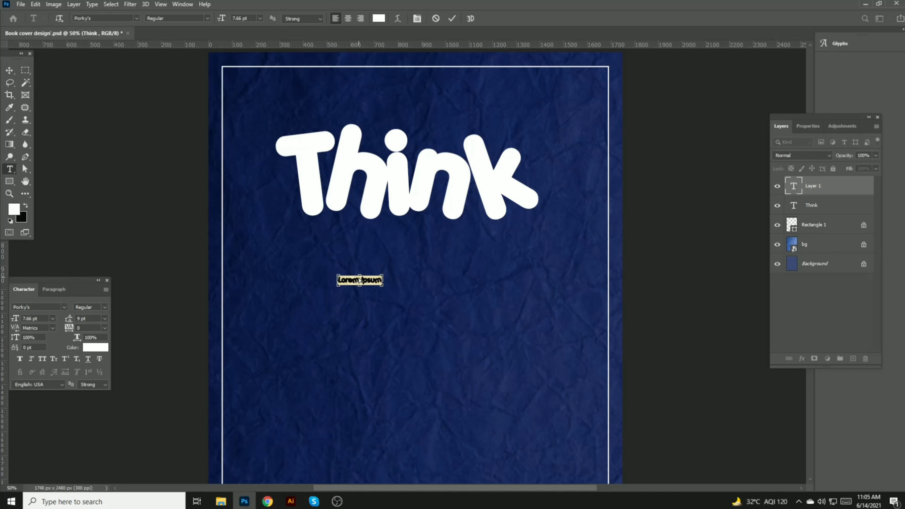
pyautogui.hotkey('ctrl', 'h')
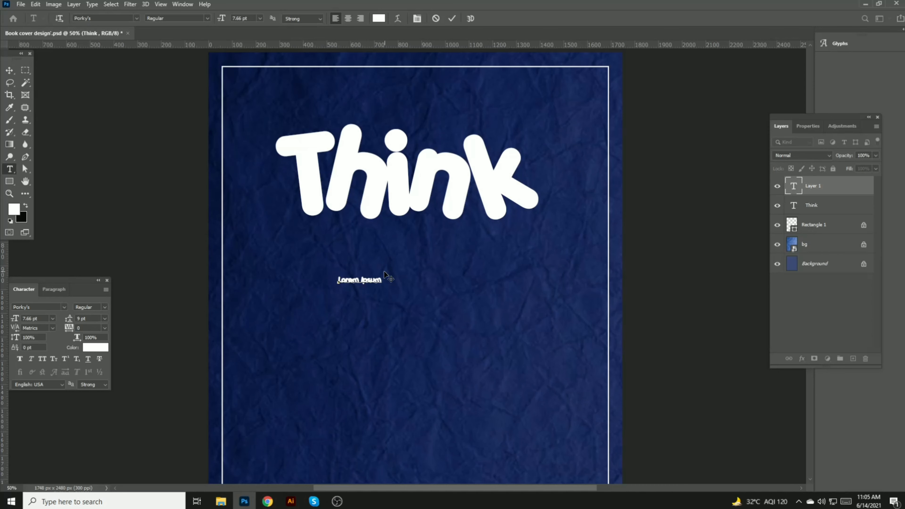
pyautogui.hotkey('ctrl', 'h')
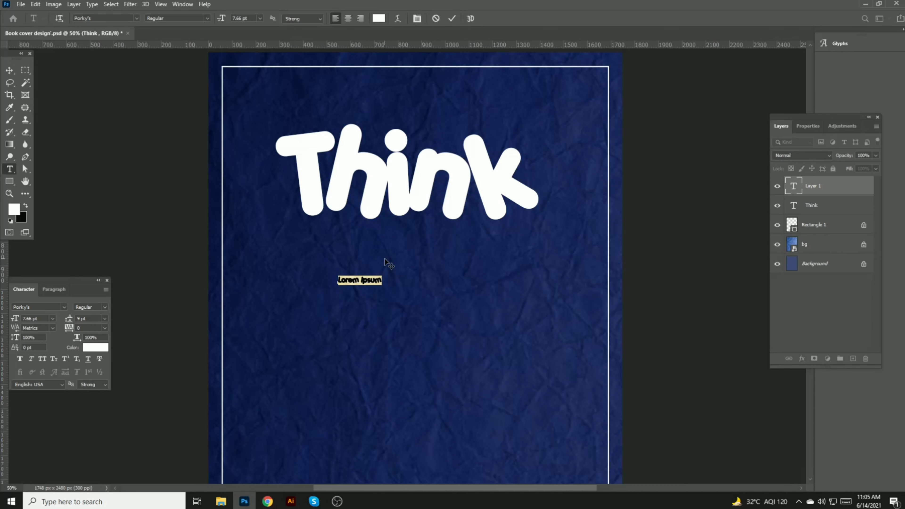
pyautogui.write('Creative')
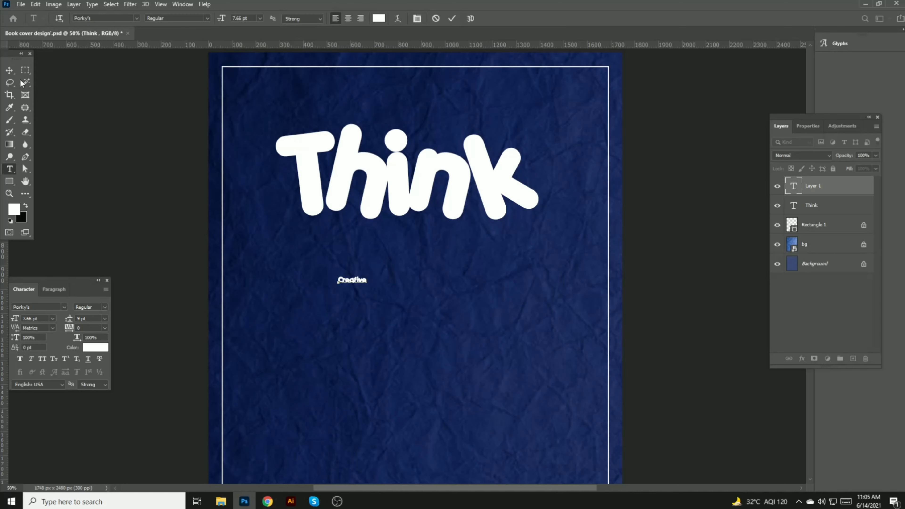
# - Enlarge the "Creative" text to about 55 pt and place it just below the word "Think"
pyautogui.click(9, 70)
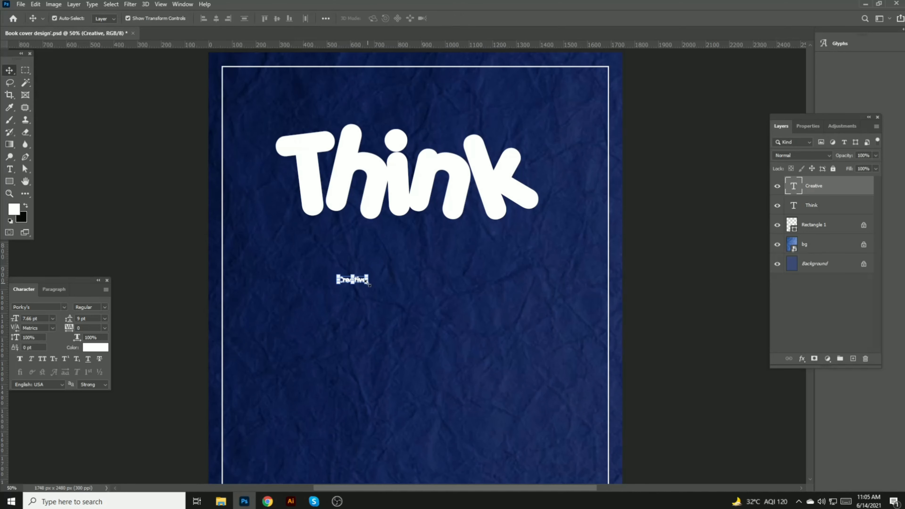
pyautogui.moveTo(368, 284); pyautogui.dragTo(541, 341)
pyautogui.moveTo(458, 299); pyautogui.dragTo(431, 269)
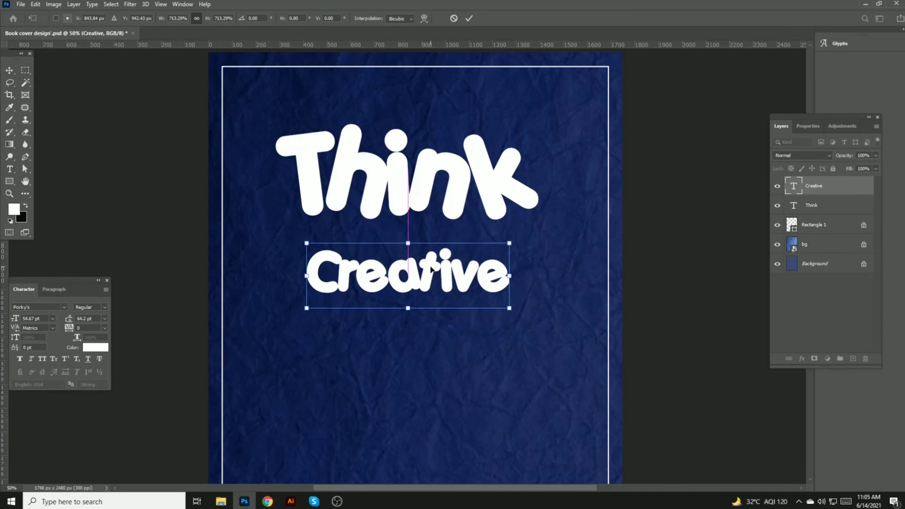
pyautogui.press('Return')
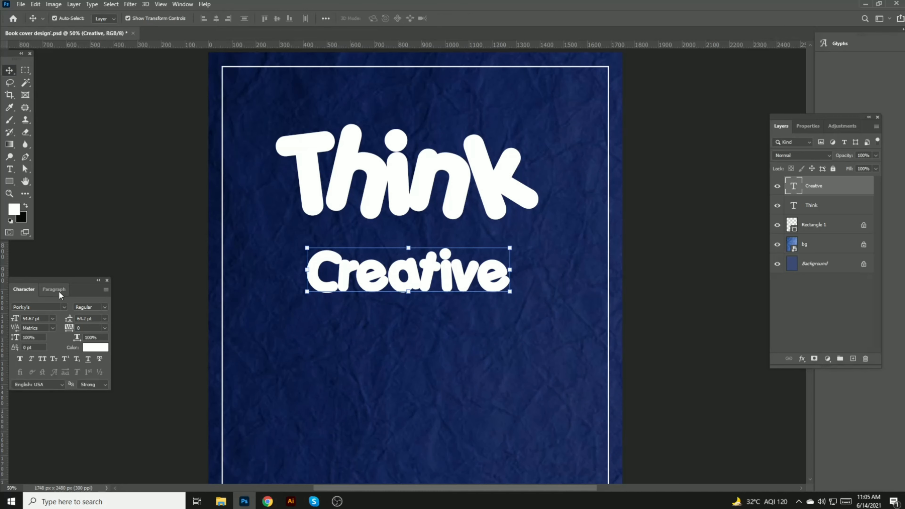
# - Change the font of the "Creative" text to Prestige Signature Script Demo
pyautogui.click(32, 307)
pyautogui.press('Down')
pyautogui.press('Down')
pyautogui.press('Down')
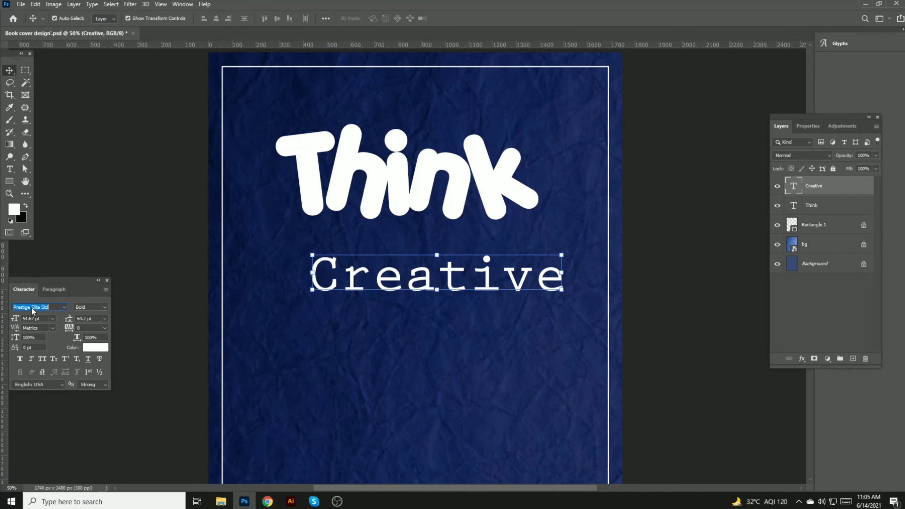
pyautogui.press('Down')
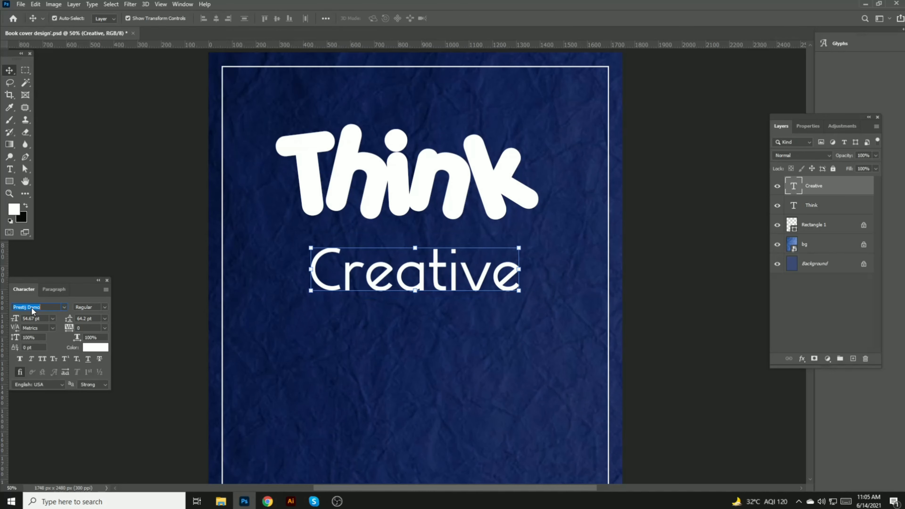
pyautogui.press('Down')
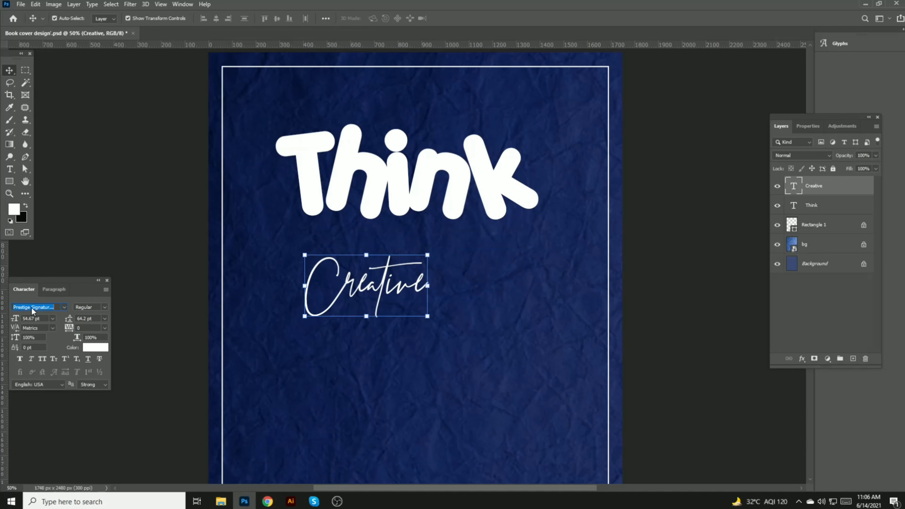
# - Change the "Think" text to the Perpetua Titling MT font in Bold
pyautogui.click(343, 210)
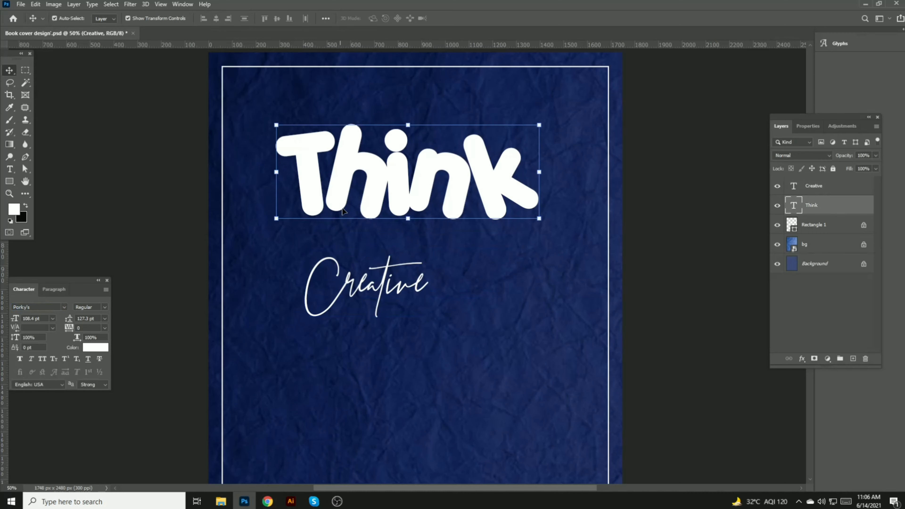
pyautogui.click(60, 309)
pyautogui.click(64, 307)
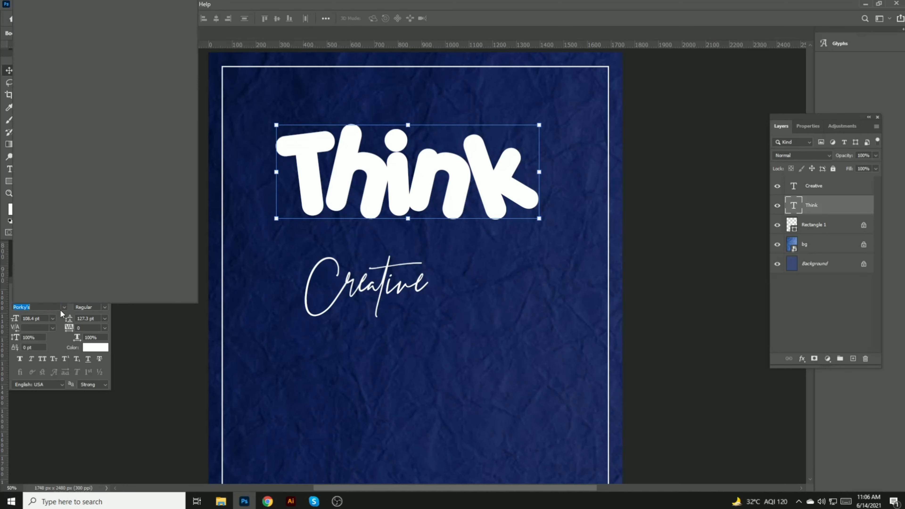
pyautogui.press('Down')
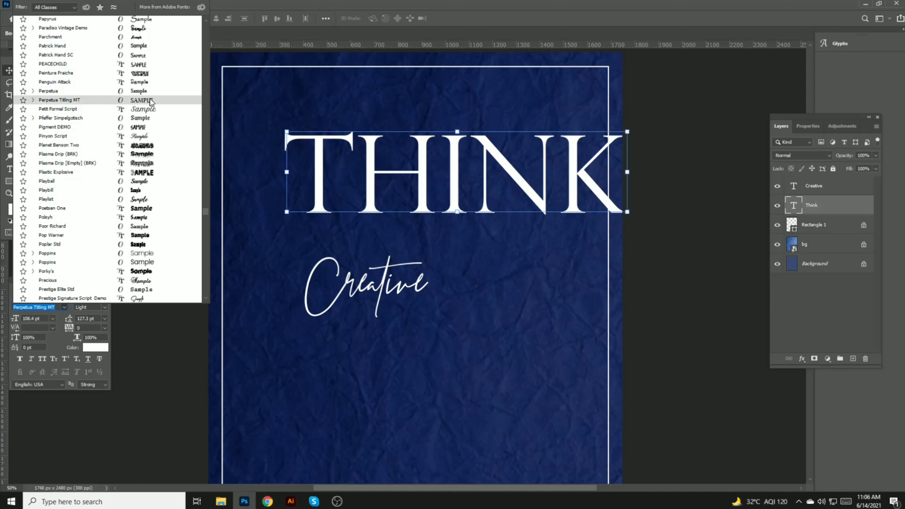
pyautogui.click(151, 101)
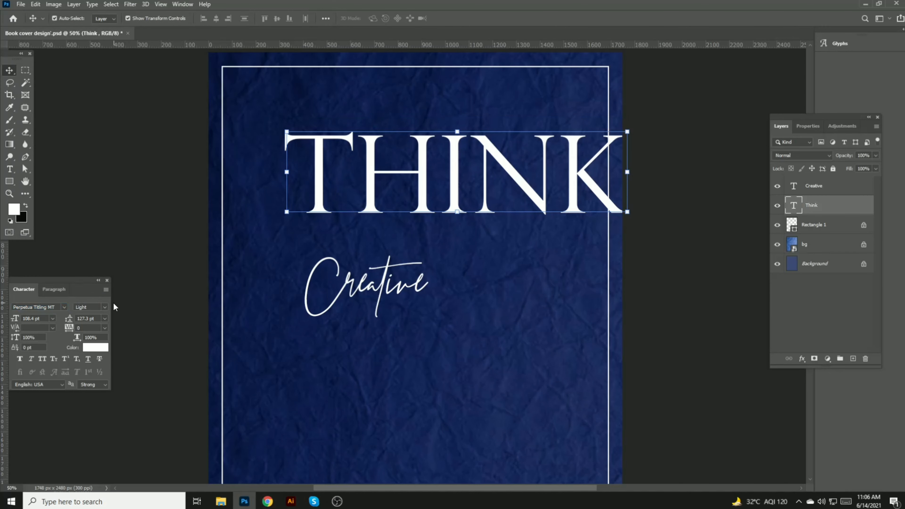
pyautogui.click(109, 309)
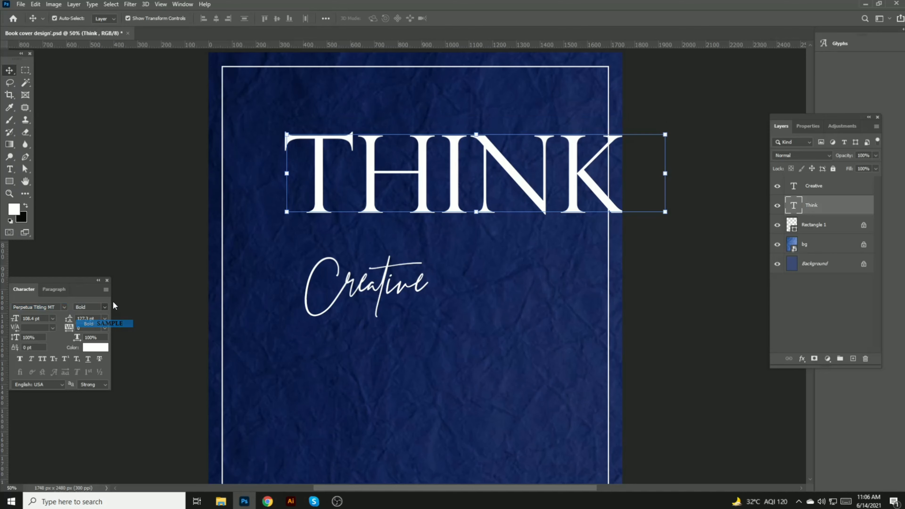
pyautogui.click(103, 322)
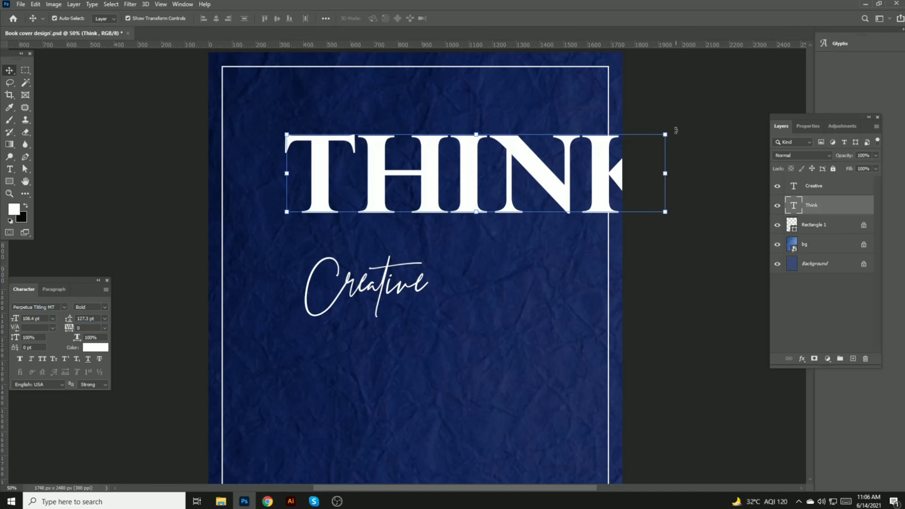
# - Shrink the "Think" text to about 70 pt inside the frame and center it horizontally on the cover
pyautogui.click(672, 128)
pyautogui.moveTo(703, 119); pyautogui.dragTo(554, 161)
pyautogui.moveTo(495, 189); pyautogui.dragTo(497, 157)
pyautogui.press('Return')
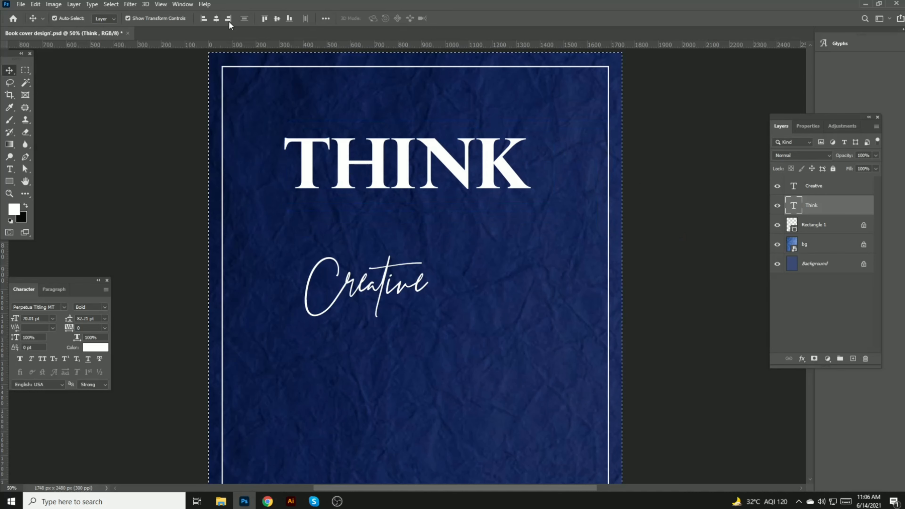
pyautogui.hotkey('ctrl', 'a')
pyautogui.click(216, 18)
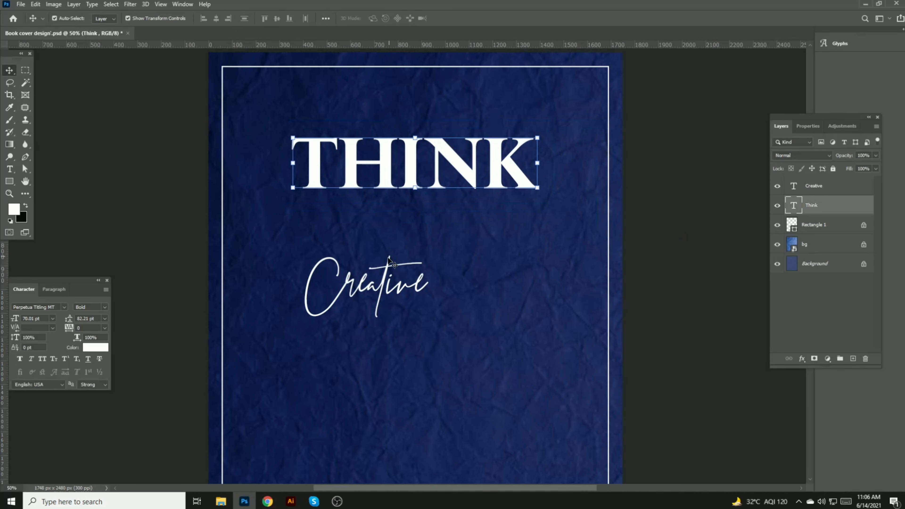
# - Enlarge the "Creative" script text to about 79 pt and move it up to overlap the lower edge of "THINK"
pyautogui.click(389, 265)
pyautogui.doubleClick(401, 243)
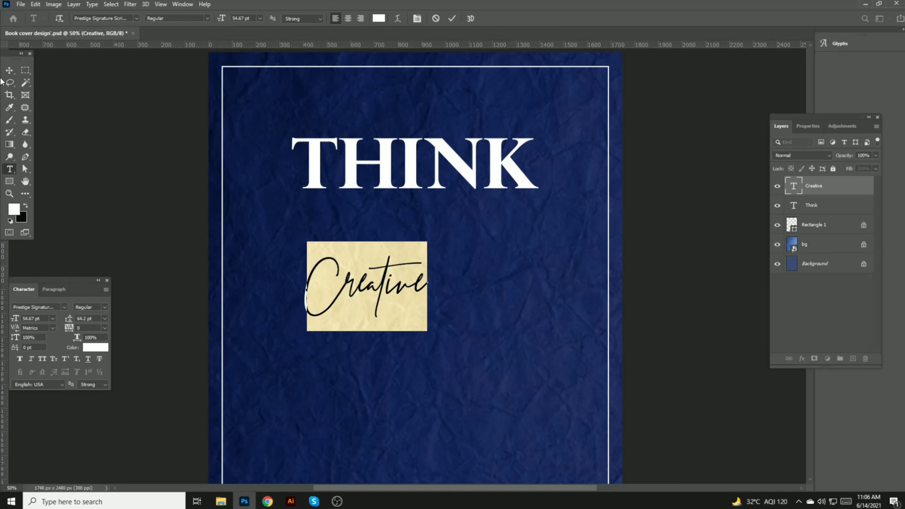
pyautogui.click(9, 70)
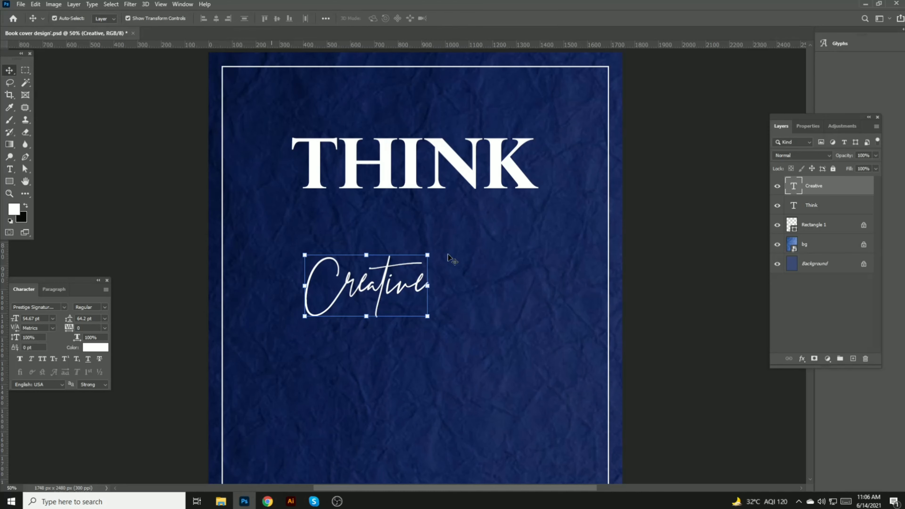
pyautogui.click(429, 319)
pyautogui.moveTo(428, 326); pyautogui.dragTo(432, 222)
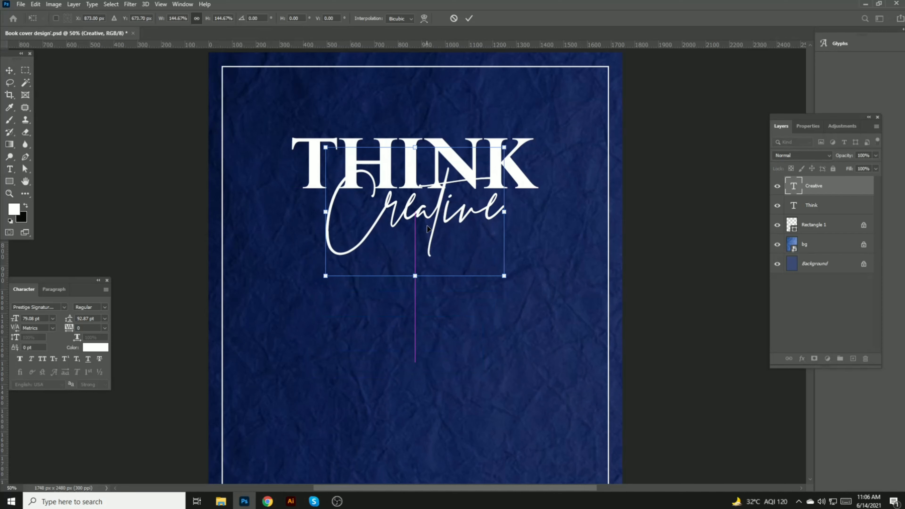
pyautogui.press('Return')
# - Set the foreground color to orange ffa200 and fill the "Creative" text with it
pyautogui.click(14, 209)
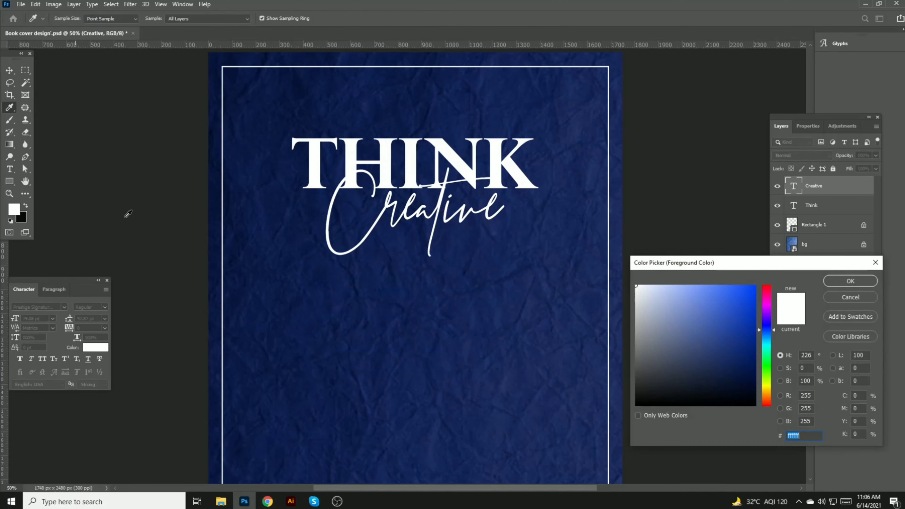
pyautogui.click(767, 381)
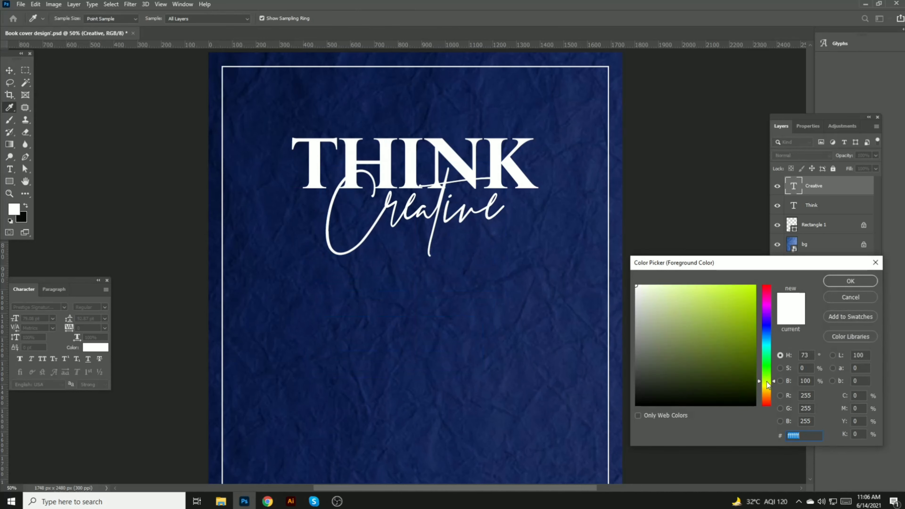
pyautogui.click(767, 392)
pyautogui.moveTo(748, 295); pyautogui.dragTo(787, 275)
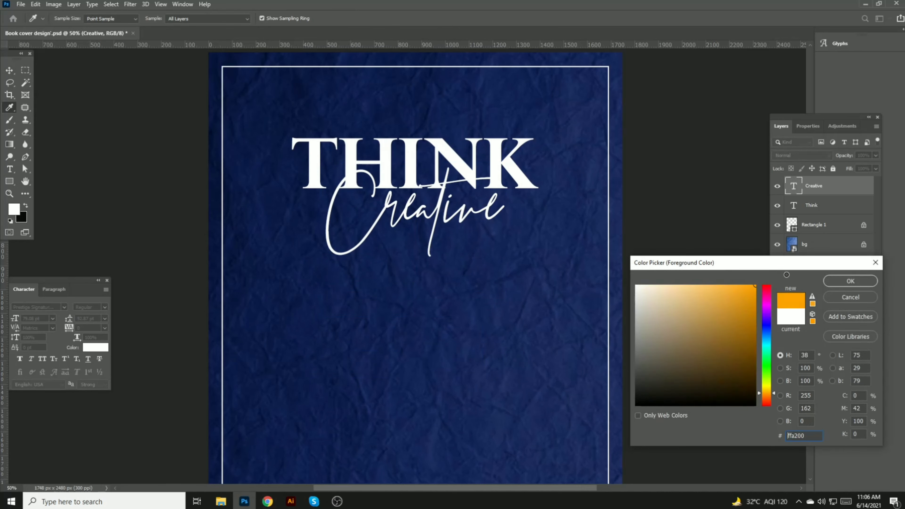
pyautogui.moveTo(844, 287); pyautogui.dragTo(781, 264)
pyautogui.click(850, 281)
pyautogui.press('v')
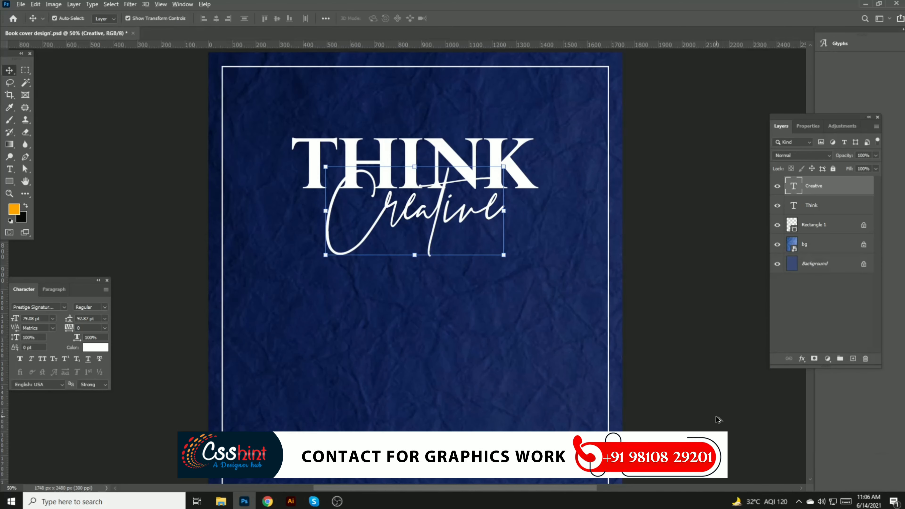
pyautogui.hotkey('alt', 'BackSpace')
pyautogui.moveTo(450, 232); pyautogui.dragTo(451, 232)
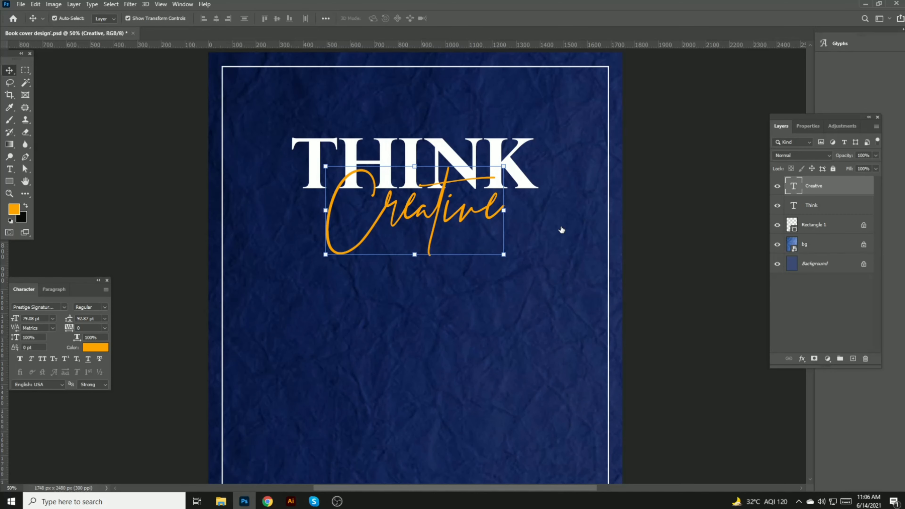
# - Add a drop shadow to the "Creative" text with size 7 px, distance 17 px and angle -159°
pyautogui.doubleClick(833, 186)
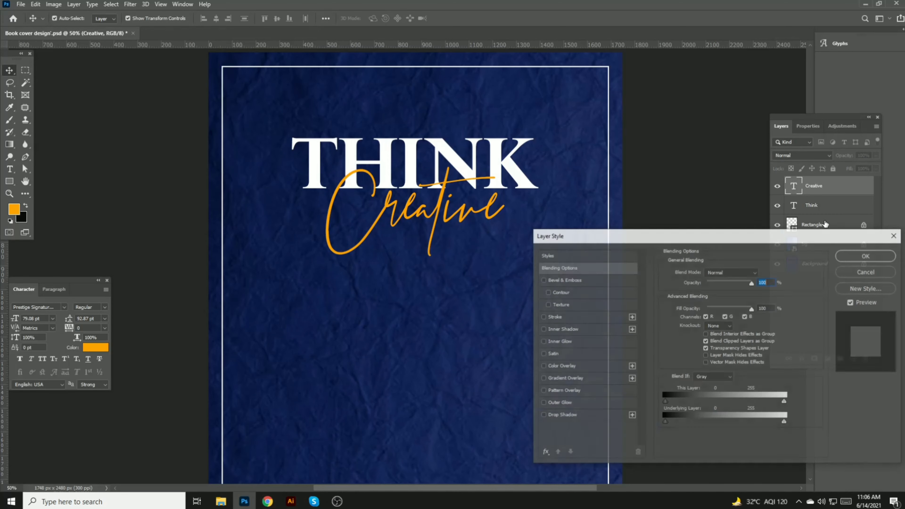
pyautogui.click(569, 416)
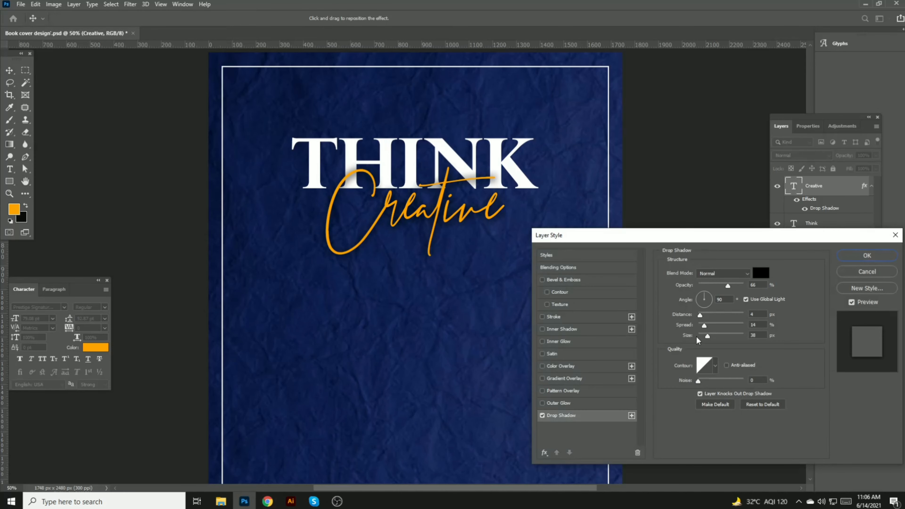
pyautogui.moveTo(706, 338); pyautogui.dragTo(702, 340)
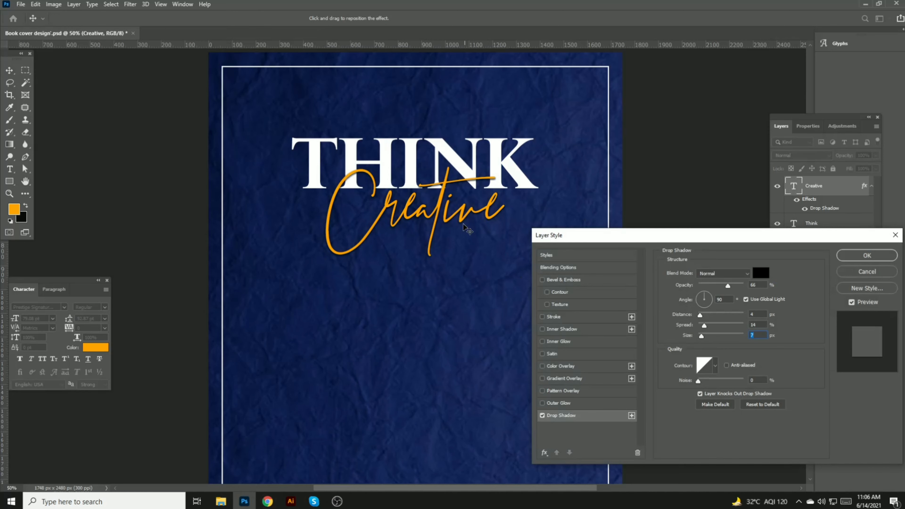
pyautogui.moveTo(459, 215); pyautogui.dragTo(461, 211)
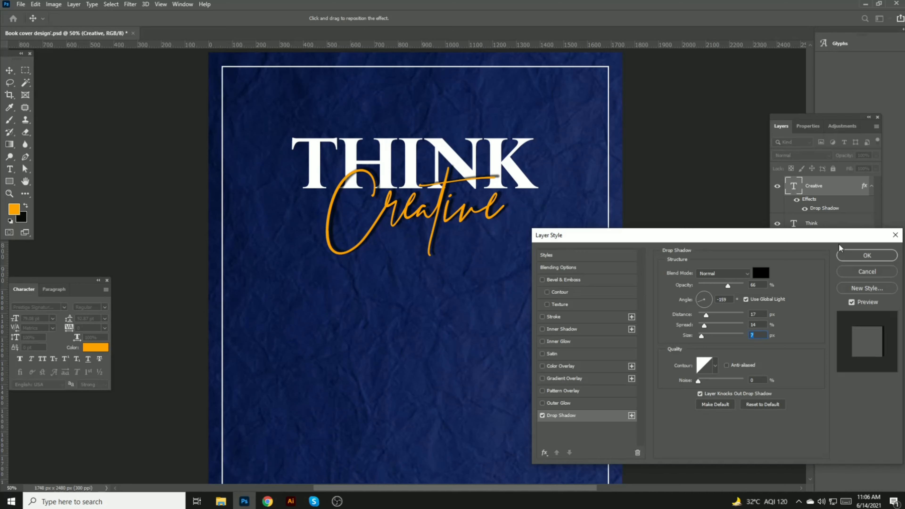
pyautogui.click(862, 255)
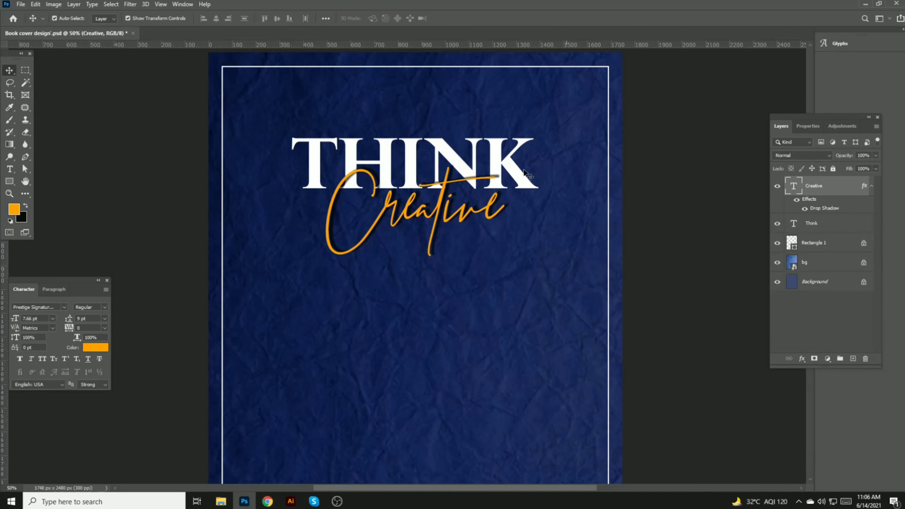
# - Center the "Think" and "Creative" texts horizontally on the cover and clear the selection
pyautogui.click(463, 153)
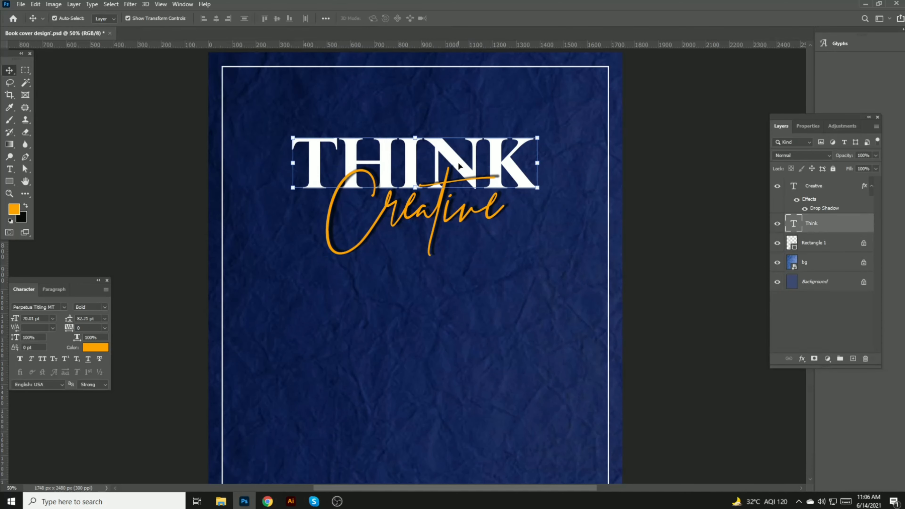
pyautogui.keyDown('shift'); pyautogui.click(442, 214); pyautogui.keyUp('shift')
pyautogui.hotkey('ctrl', 'a')
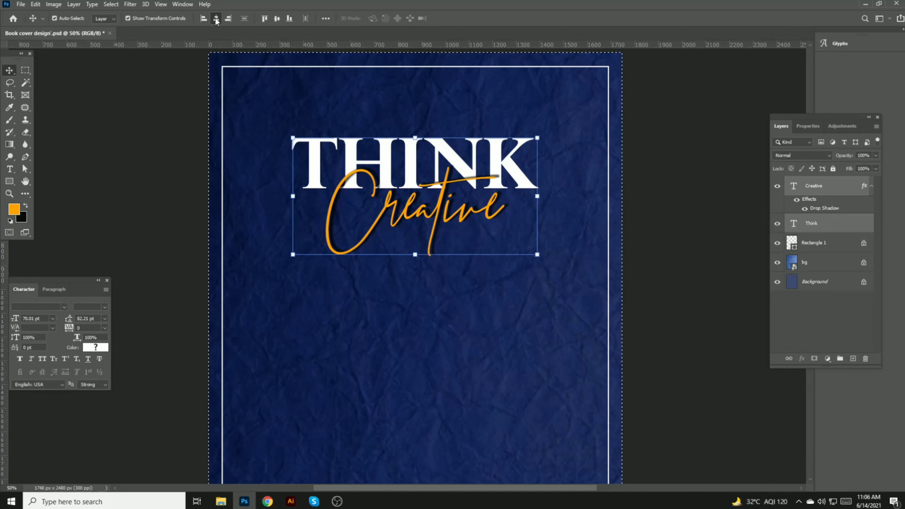
pyautogui.click(215, 19)
pyautogui.click(704, 182)
pyautogui.hotkey('ctrl', 'd')
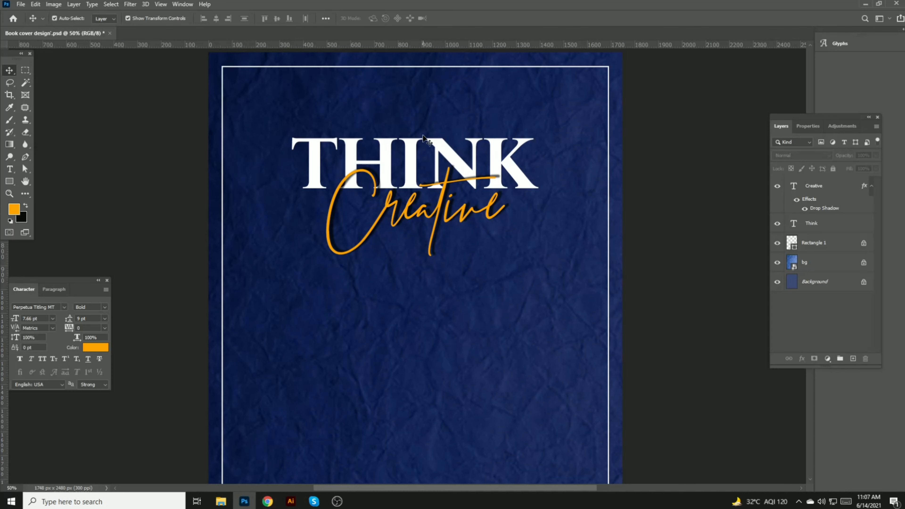
# - Draw an 88 px orange circle with a 5 px white outline above the "I" of "THINK" and nudge it to X 811 px, Y 265 px
pyautogui.click(14, 186)
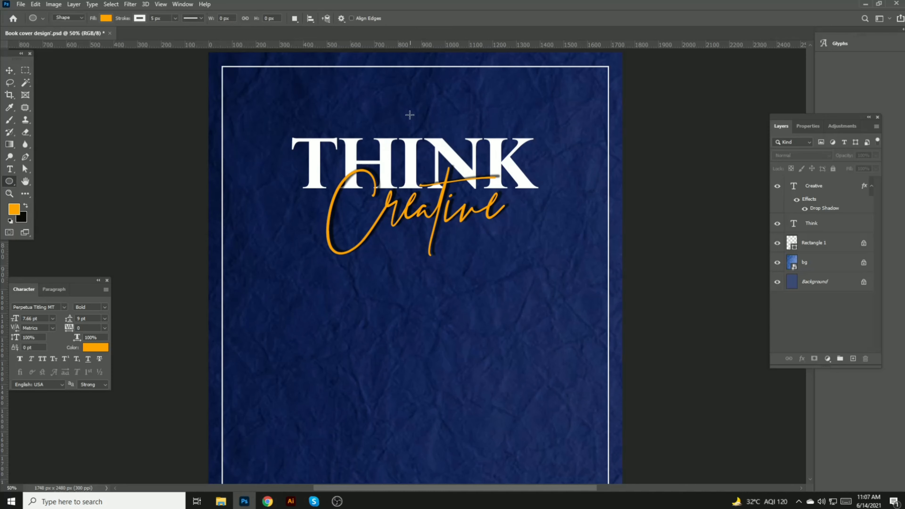
pyautogui.moveTo(404, 112); pyautogui.dragTo(426, 134)
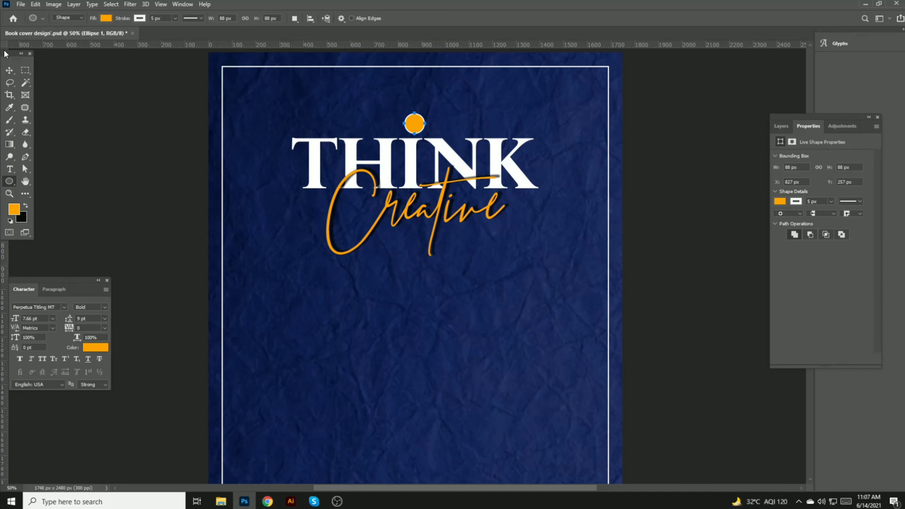
pyautogui.click(10, 70)
pyautogui.press('Left')
pyautogui.press('Left')
pyautogui.press('Left')
pyautogui.press('Left')
pyautogui.press('Left')
pyautogui.press('Left')
pyautogui.press('Left')
pyautogui.press('Left')
pyautogui.press('Left')
pyautogui.press('Left')
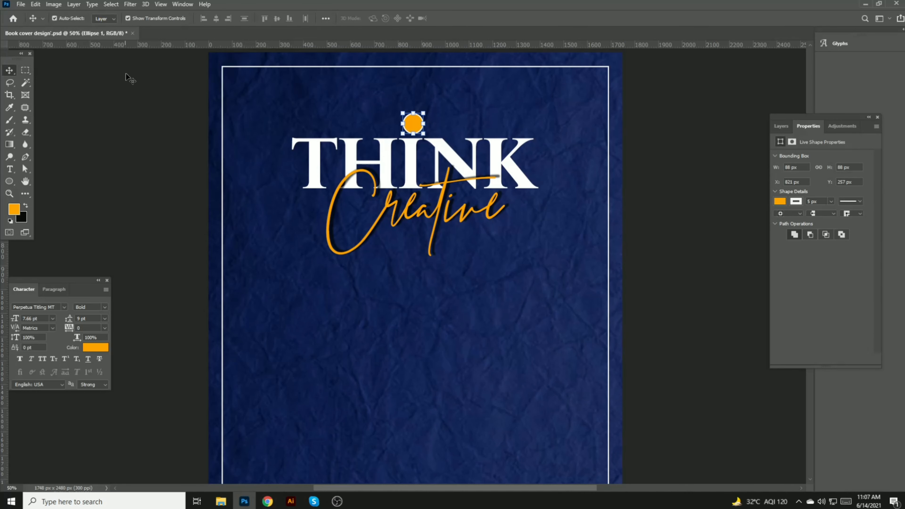
pyautogui.press('Left')
pyautogui.press('Left')
pyautogui.press('Left')
pyautogui.press('Left')
pyautogui.press('Left')
pyautogui.press('Left')
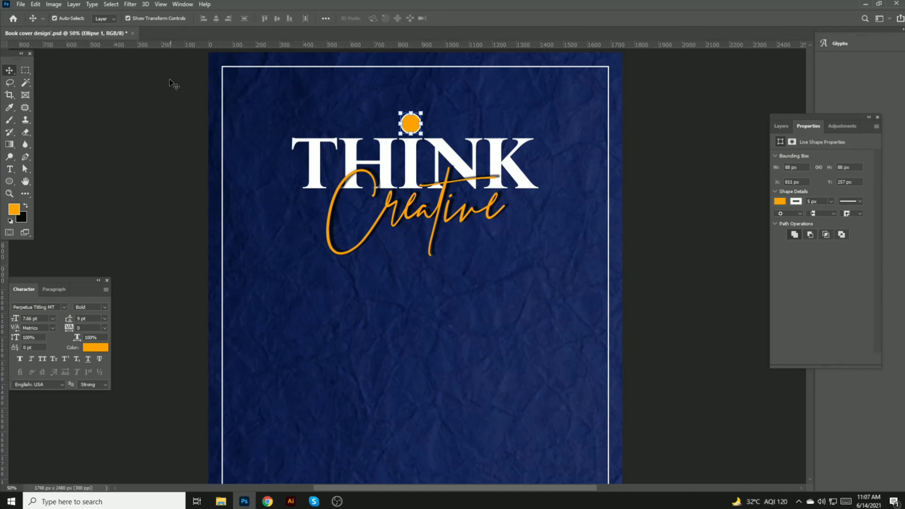
pyautogui.press('Down')
pyautogui.press('Down')
pyautogui.press('Down')
pyautogui.press('Down')
pyautogui.press('Down')
pyautogui.press('Down')
pyautogui.click(10, 181)
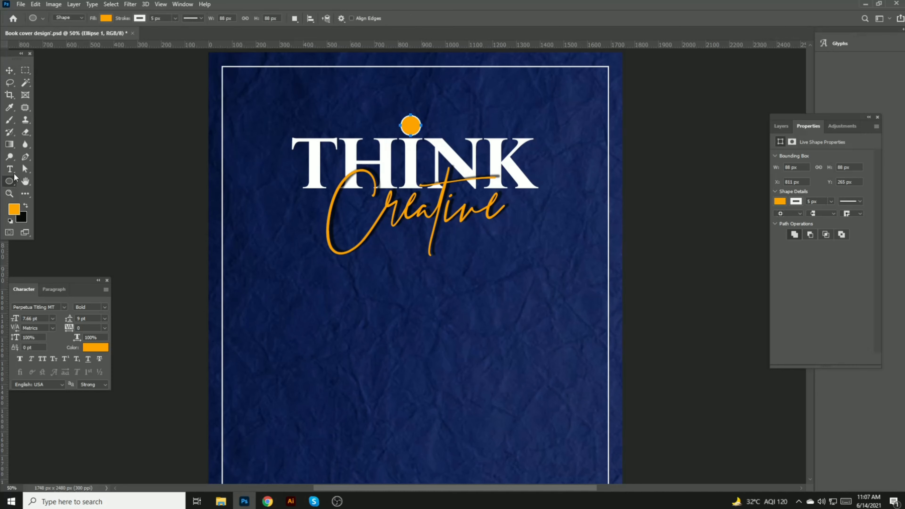
# - Remove the white outline from the orange circle above the "I" and deselect it
pyautogui.click(10, 72)
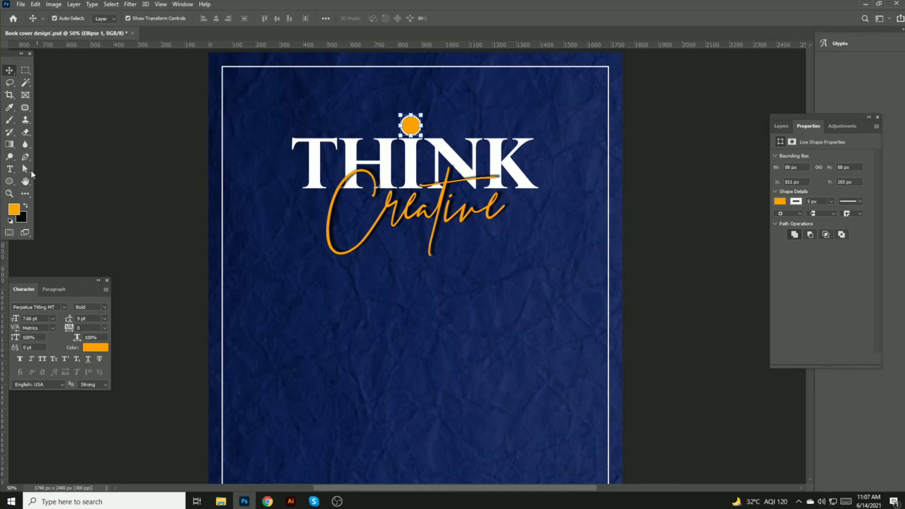
pyautogui.click(11, 183)
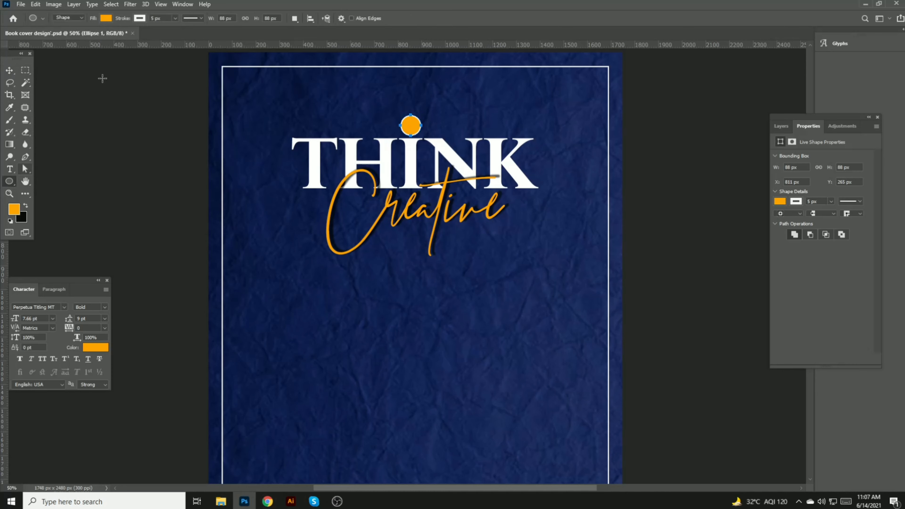
pyautogui.click(139, 18)
pyautogui.click(85, 36)
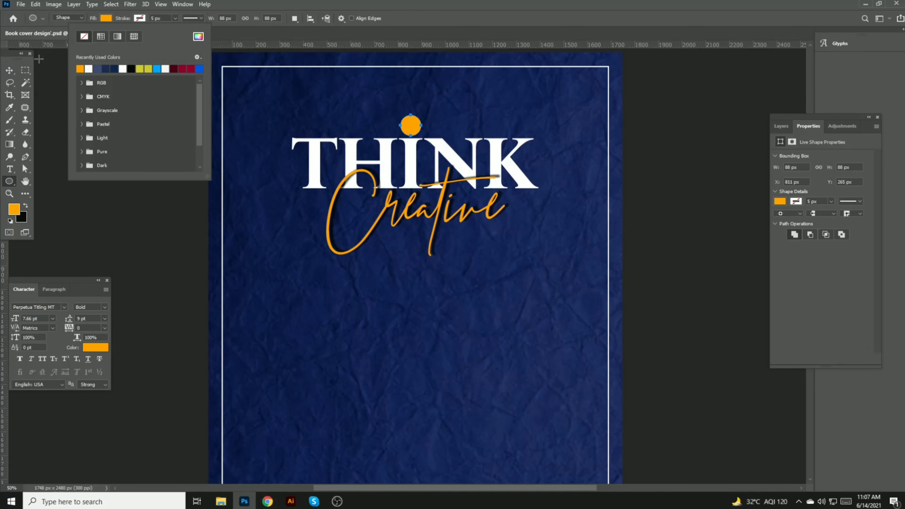
pyautogui.click(9, 69)
pyautogui.click(92, 104)
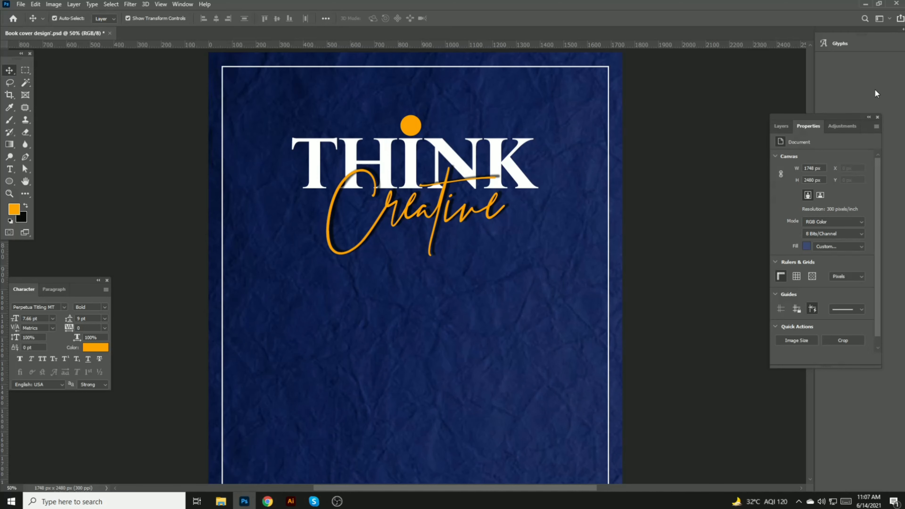
# - Select the "Creative" text, "Think" text and circle together and move them down until the circle is at Y 375 px
pyautogui.hotkey('ctrl', '-')
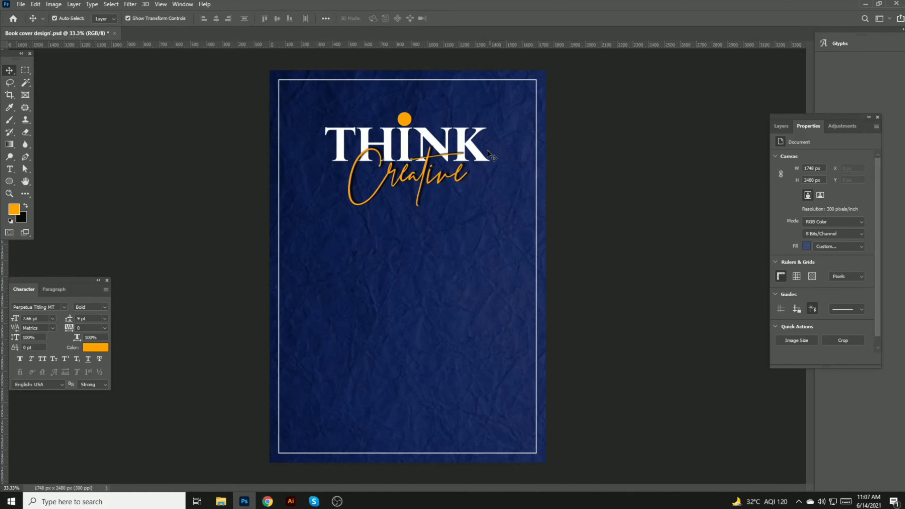
pyautogui.click(448, 175)
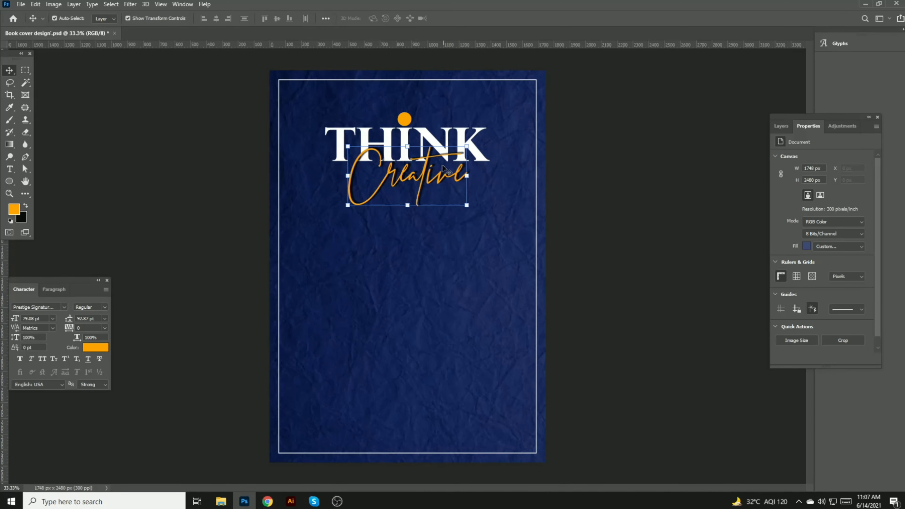
pyautogui.keyDown('shift'); pyautogui.click(459, 135); pyautogui.keyUp('shift')
pyautogui.keyDown('shift'); pyautogui.click(405, 119); pyautogui.keyUp('shift')
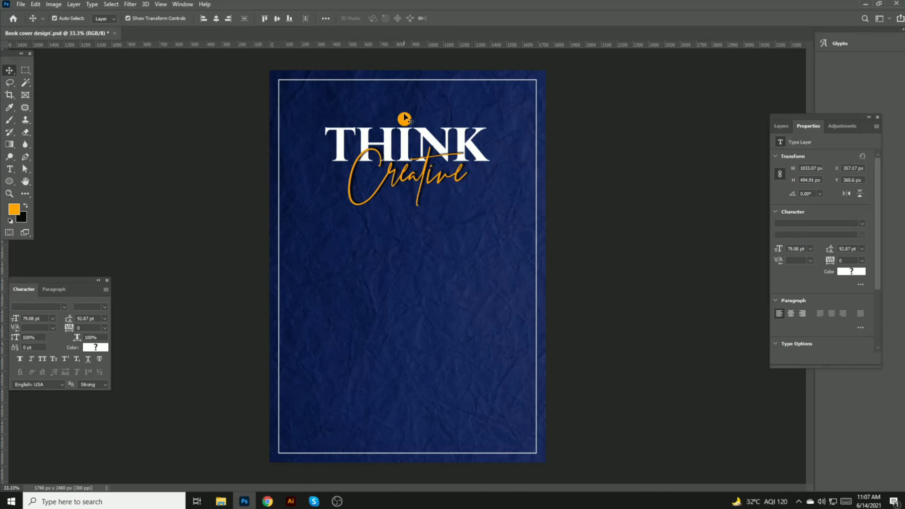
pyautogui.hotkey('shift', 'Down')
pyautogui.hotkey('shift', 'Down')
pyautogui.hotkey('shift', 'Down')
pyautogui.hotkey('shift', 'Down')
pyautogui.hotkey('shift', 'Down')
pyautogui.hotkey('shift', 'Down')
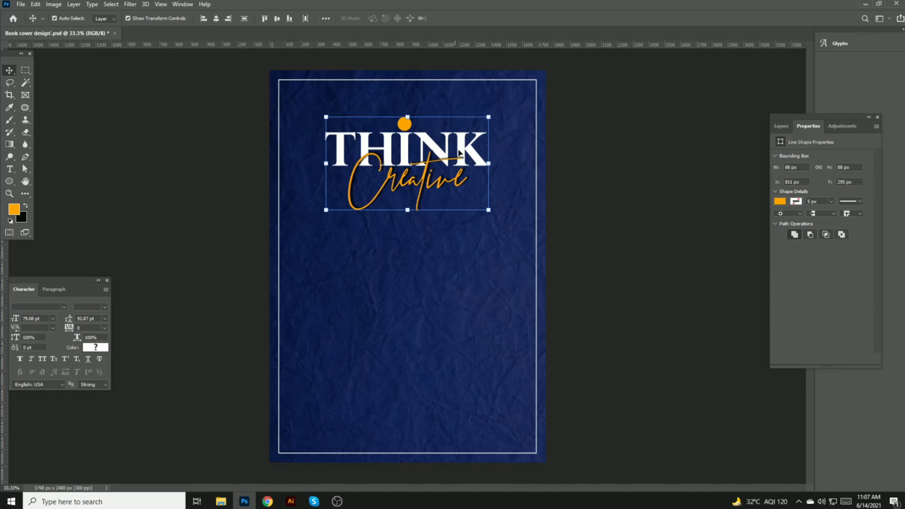
pyautogui.hotkey('shift', 'Down')
pyautogui.hotkey('shift', 'Down')
pyautogui.hotkey('shift', 'Down')
pyautogui.hotkey('shift', 'Down')
pyautogui.hotkey('shift', 'Down')
pyautogui.hotkey('shift', 'Down')
pyautogui.hotkey('shift', 'Down')
pyautogui.hotkey('shift', 'Down')
pyautogui.hotkey('shift', 'Down')
pyautogui.hotkey('shift', 'Down')
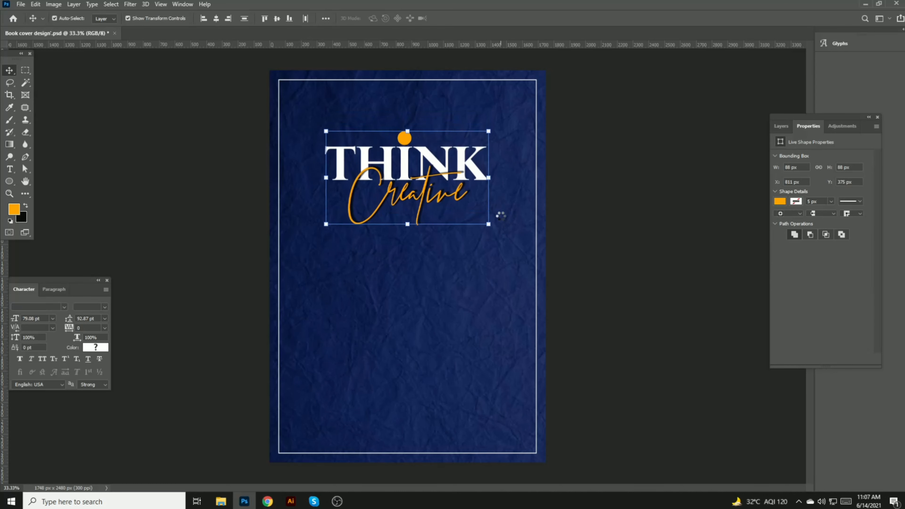
# - Scale the title group up until the circle measures 96.16 px, and center the group horizontally on the cover
pyautogui.hotkey('ctrl', 't')
pyautogui.moveTo(490, 233); pyautogui.dragTo(504, 246)
pyautogui.press('Return')
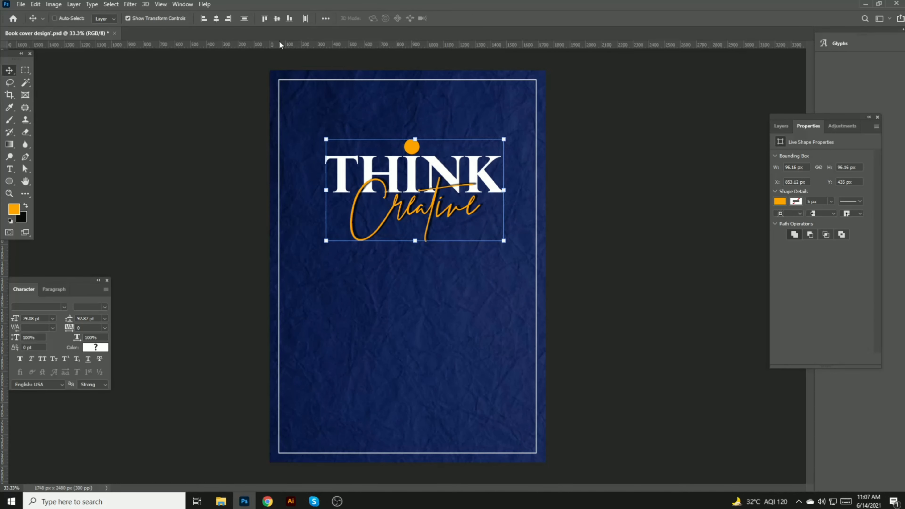
pyautogui.hotkey('ctrl', 'a')
pyautogui.click(216, 18)
pyautogui.click(217, 18)
pyautogui.hotkey('ctrl', 'd')
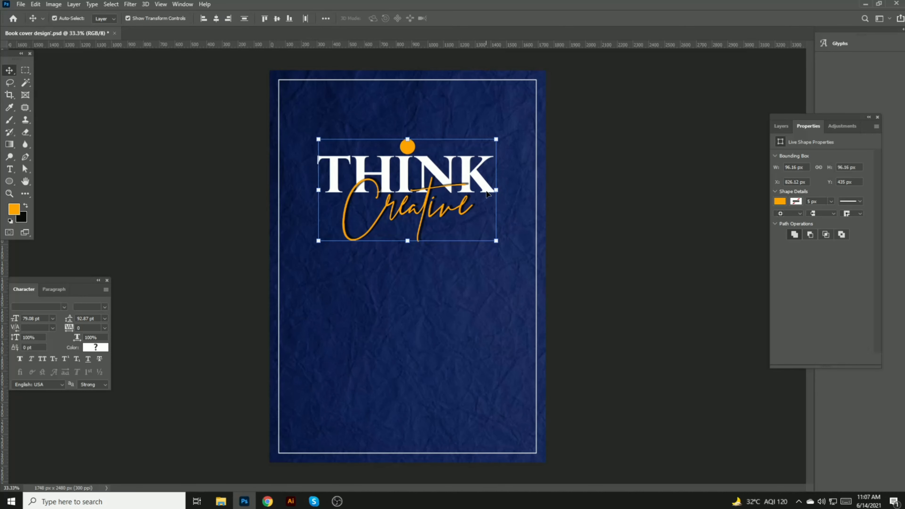
# - Move the whole title group up 50 px and deselect it
pyautogui.hotkey('shift', 'Up')
pyautogui.hotkey('shift', 'Up')
pyautogui.hotkey('shift', 'Up')
pyautogui.hotkey('shift', 'Up')
pyautogui.hotkey('shift', 'Up')
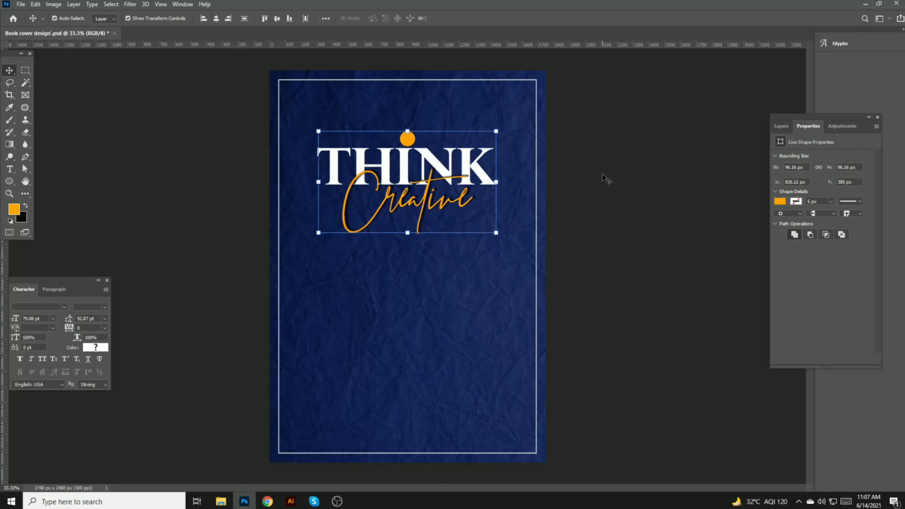
pyautogui.click(677, 123)
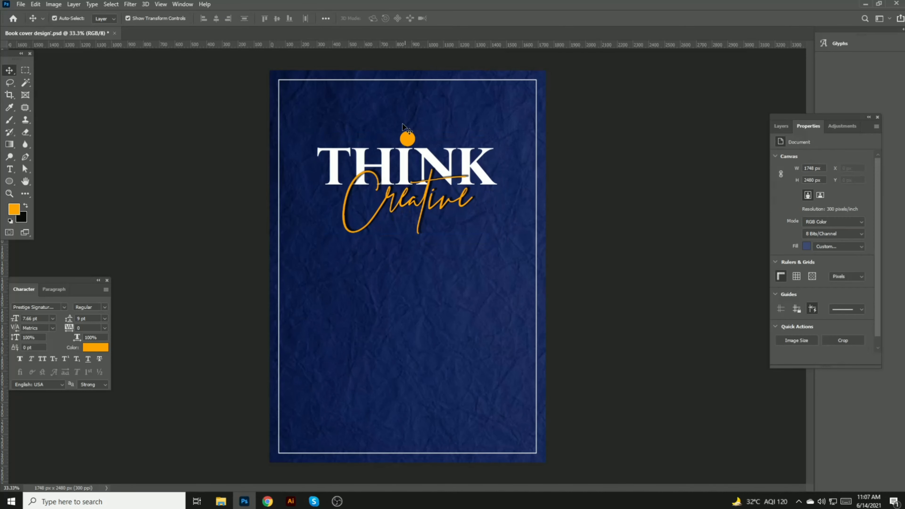
# - Nudge the orange circle left so it sits centered above the "I" of "THINK", and deselect it
pyautogui.click(413, 138)
pyautogui.hotkey('shift', 'Left')
pyautogui.hotkey('shift', 'Left')
pyautogui.hotkey('shift', 'Left')
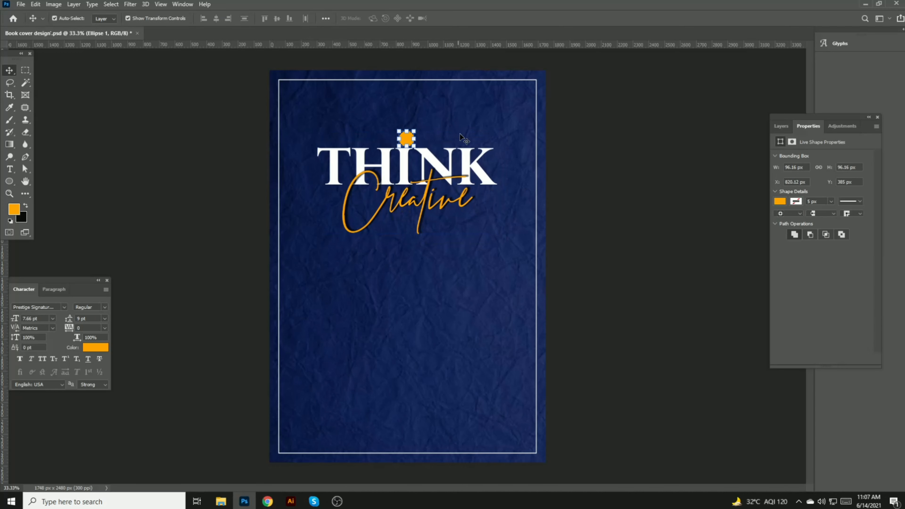
pyautogui.click(579, 126)
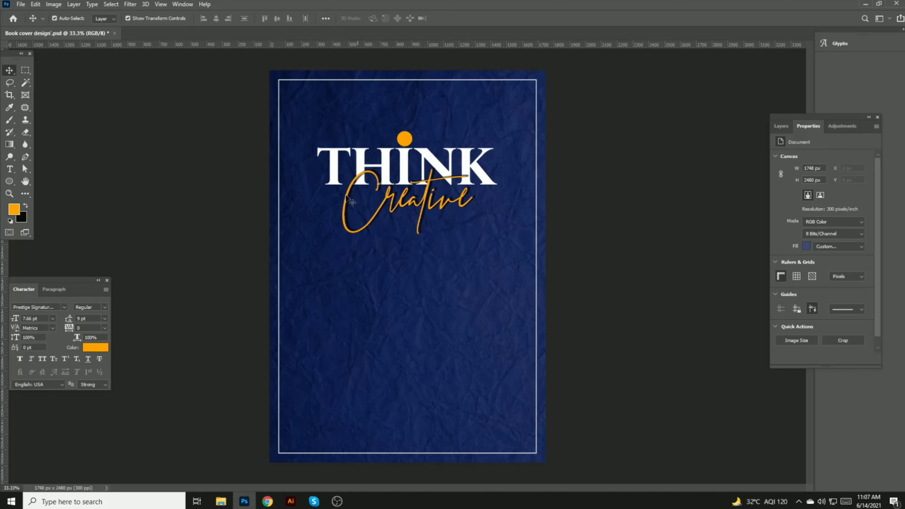
# - Place the glass sphere and prism photo from drive E: into the cover, scaled to 17.67% and positioned over its lower part
pyautogui.click(227, 501)
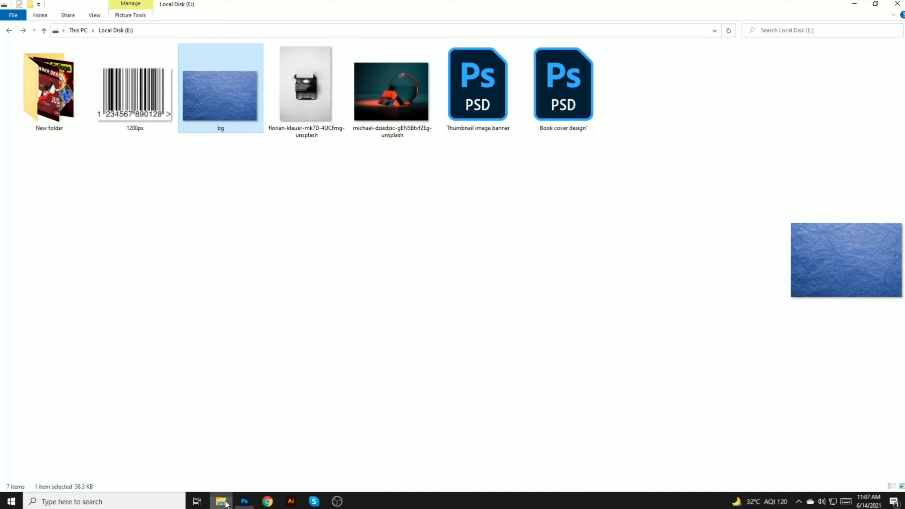
pyautogui.moveTo(384, 105); pyautogui.dragTo(434, 289)
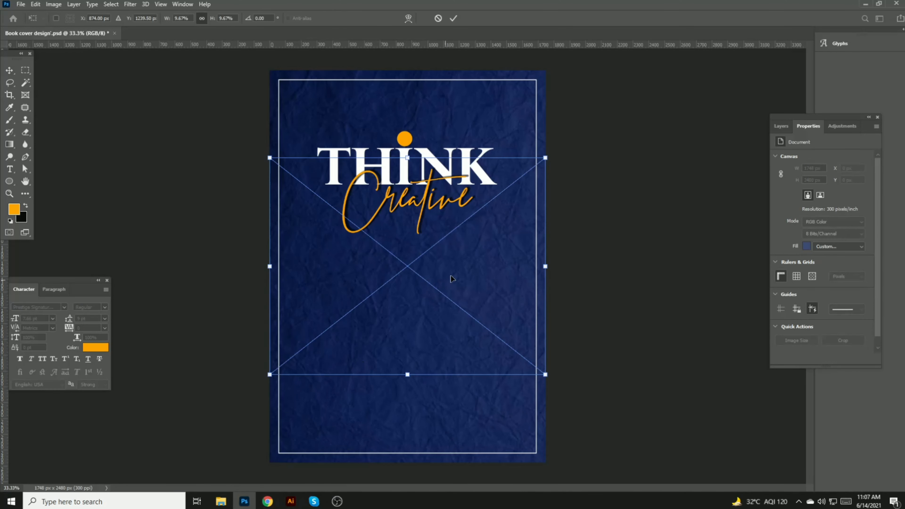
pyautogui.moveTo(543, 159); pyautogui.dragTo(646, 78)
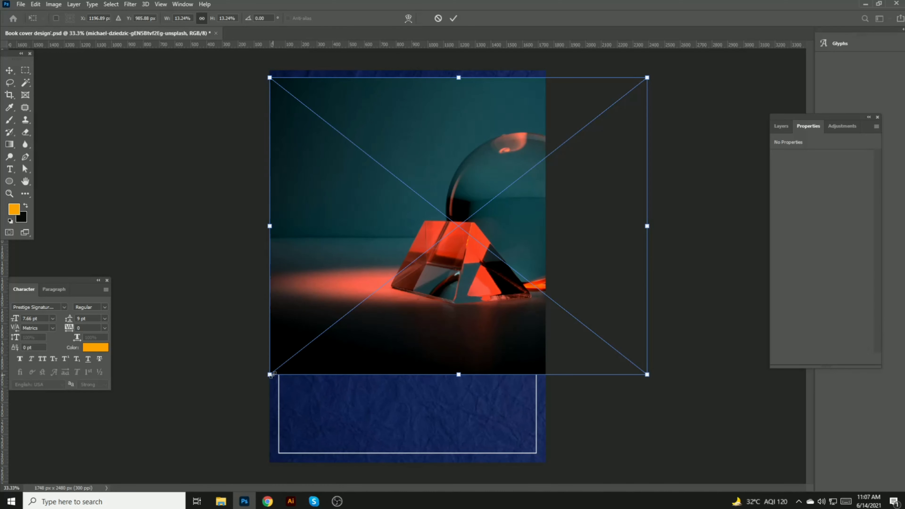
pyautogui.moveTo(270, 375); pyautogui.dragTo(146, 475)
pyautogui.moveTo(400, 322)
pyautogui.mouseDown()
pyautogui.moveTo(401, 310)
pyautogui.moveTo(384, 329)
pyautogui.mouseUp()
pyautogui.moveTo(385, 362); pyautogui.dragTo(383, 365)
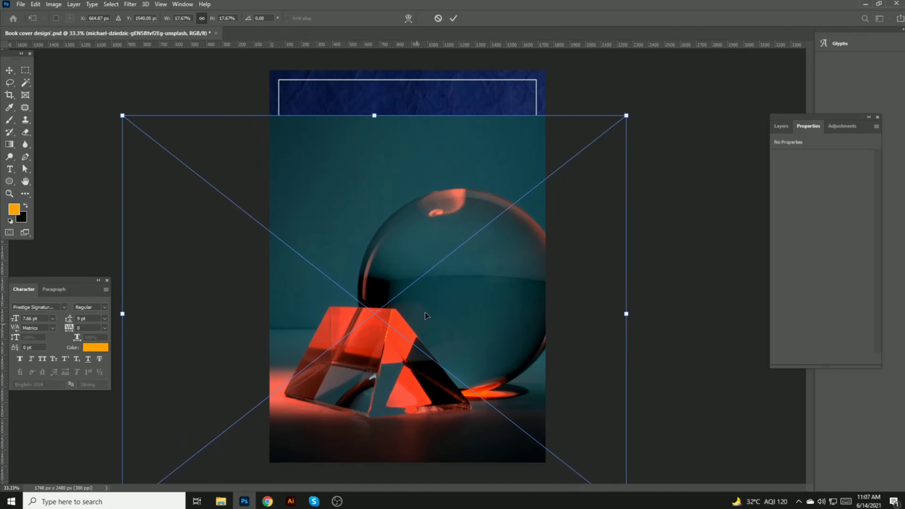
pyautogui.press('Return')
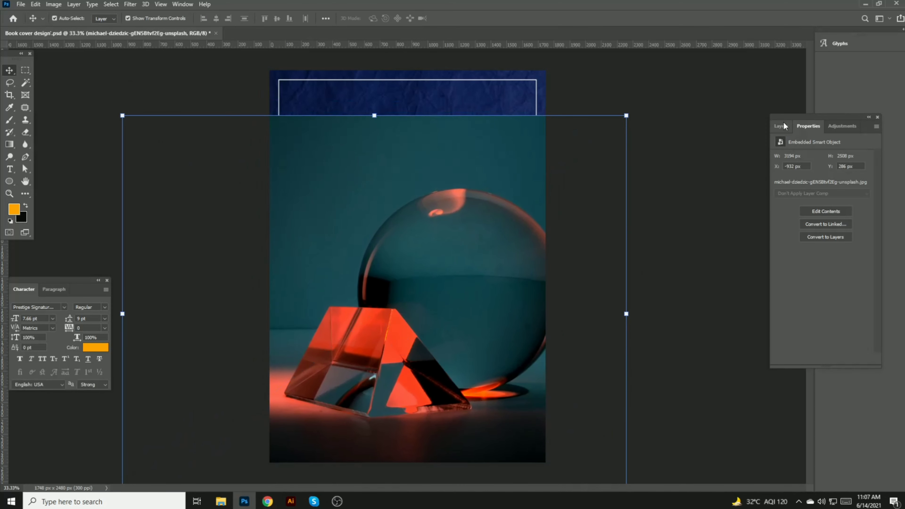
# - Set the photo layer's blend mode to Multiply and move the layer below Rectangle 1
pyautogui.click(790, 130)
pyautogui.click(802, 157)
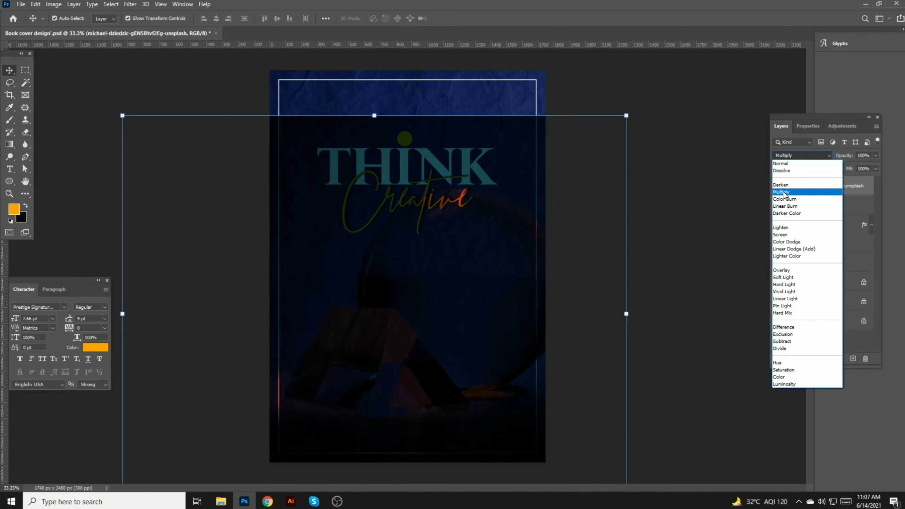
pyautogui.click(783, 193)
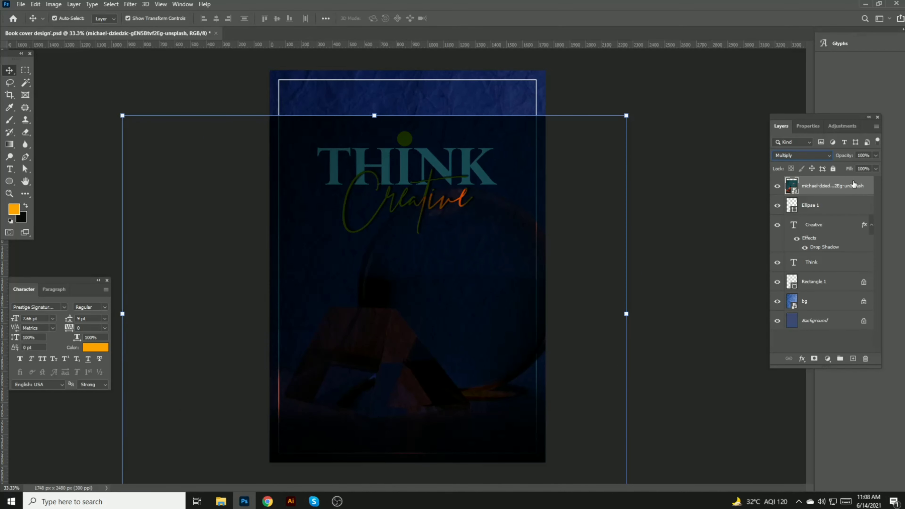
pyautogui.moveTo(853, 184); pyautogui.dragTo(848, 291)
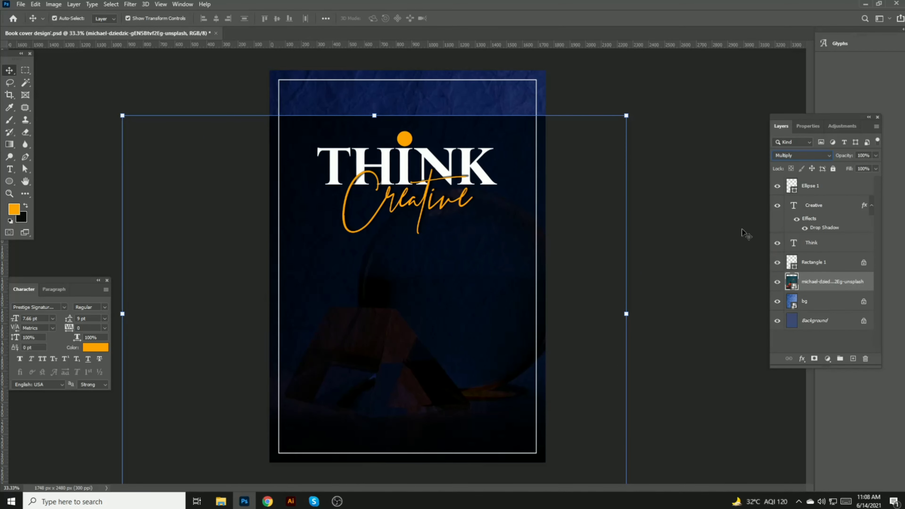
# - Shift the photo down so the prism sits near the cover's lower edge, and change its blend mode to Screen
pyautogui.moveTo(487, 272); pyautogui.dragTo(485, 296)
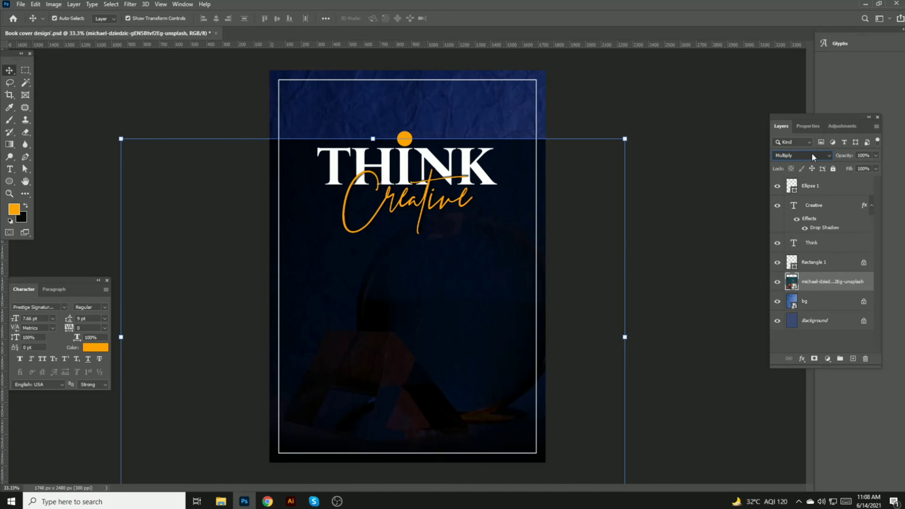
pyautogui.scroll(-2, 814, 158)
pyautogui.scroll(-2, 814, 158)
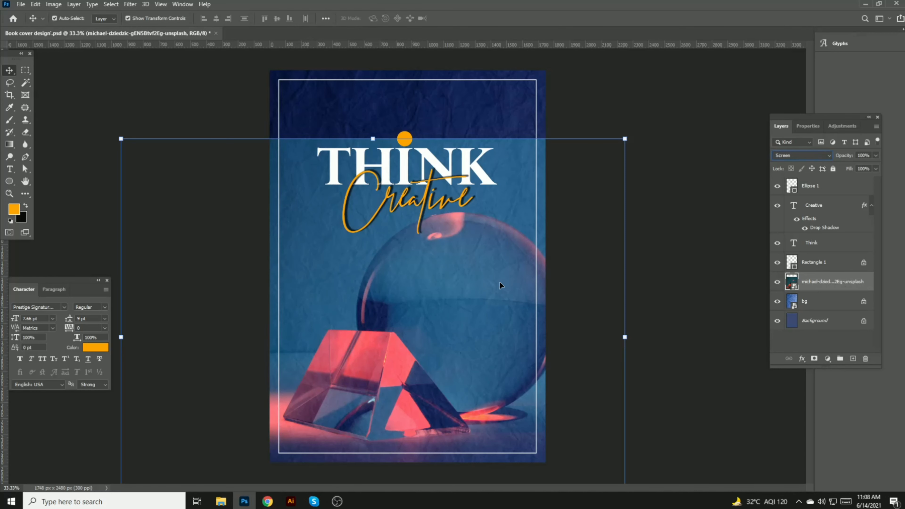
pyautogui.moveTo(499, 285); pyautogui.dragTo(499, 300)
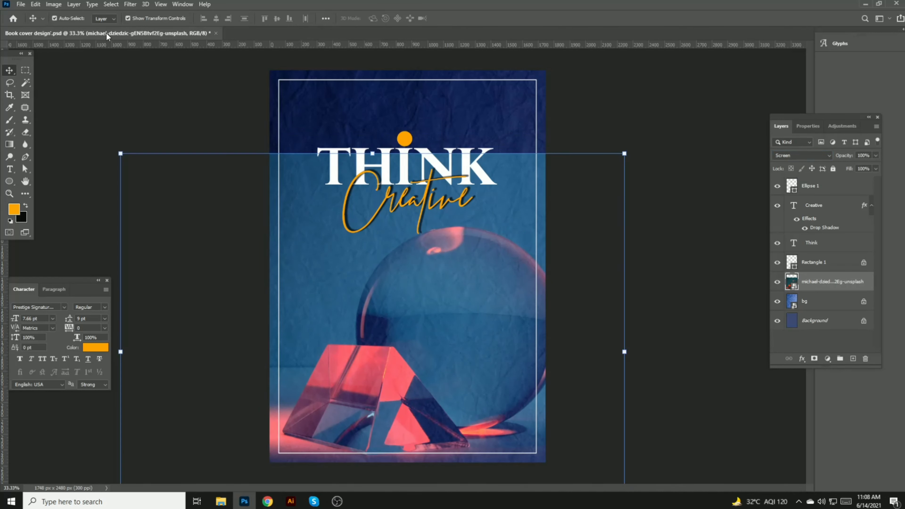
# - Set the foreground color to the blue 1c4b77 sampled from the photo area beside the title
pyautogui.click(13, 210)
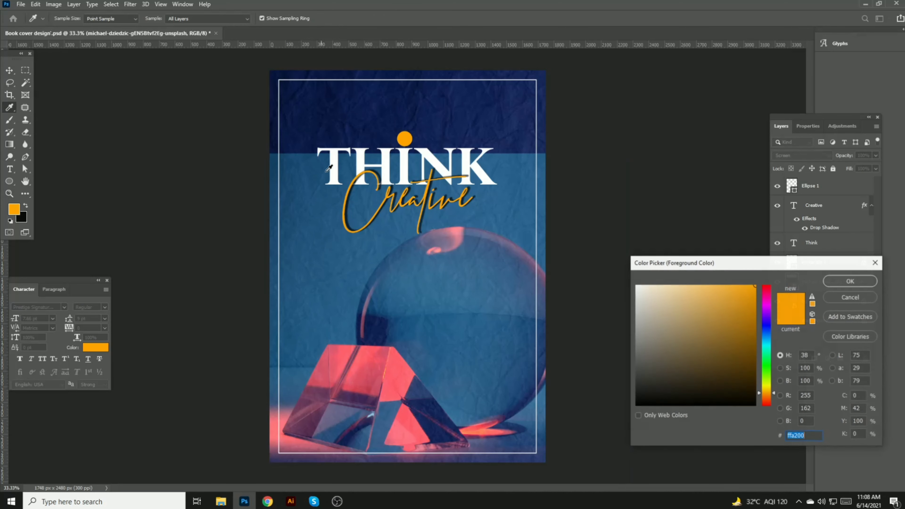
pyautogui.click(297, 173)
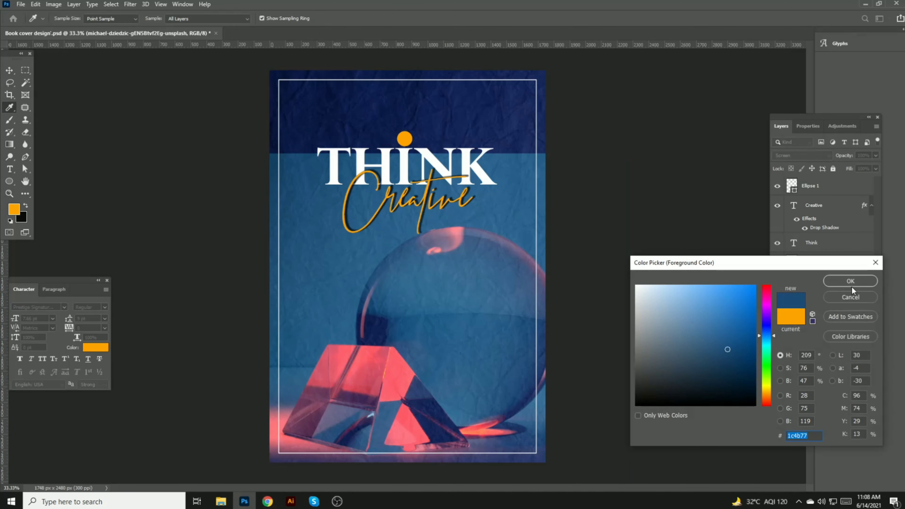
pyautogui.click(861, 283)
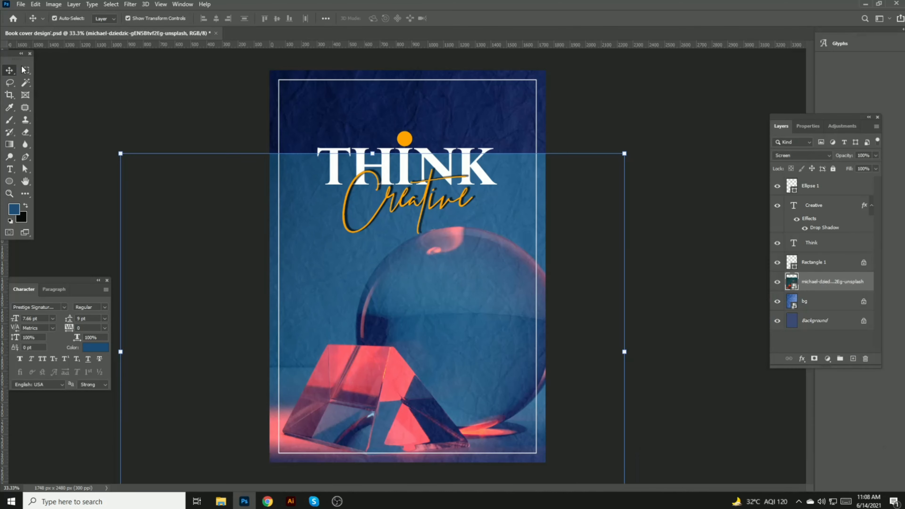
# - Rasterize the photo layer and stretch a thin strip of its upper edge upward to fill the cover's empty top
pyautogui.rightClick(827, 278)
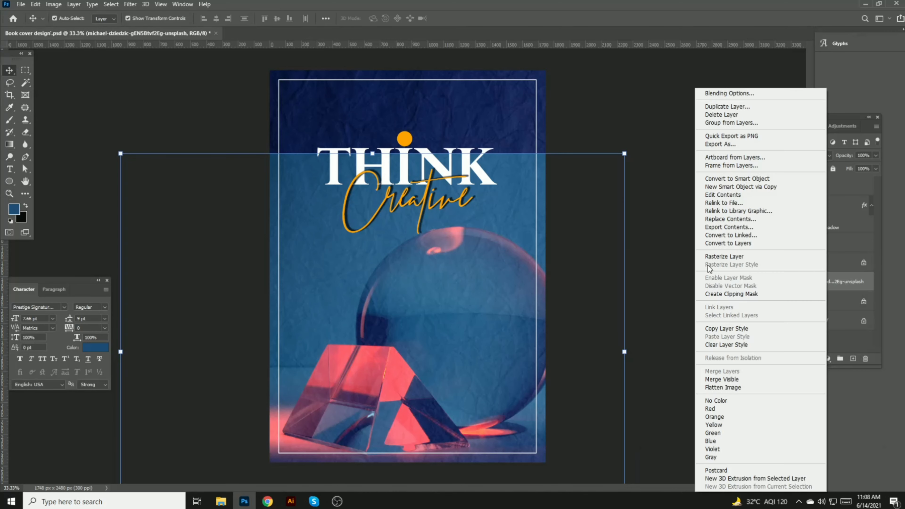
pyautogui.click(705, 256)
pyautogui.click(25, 70)
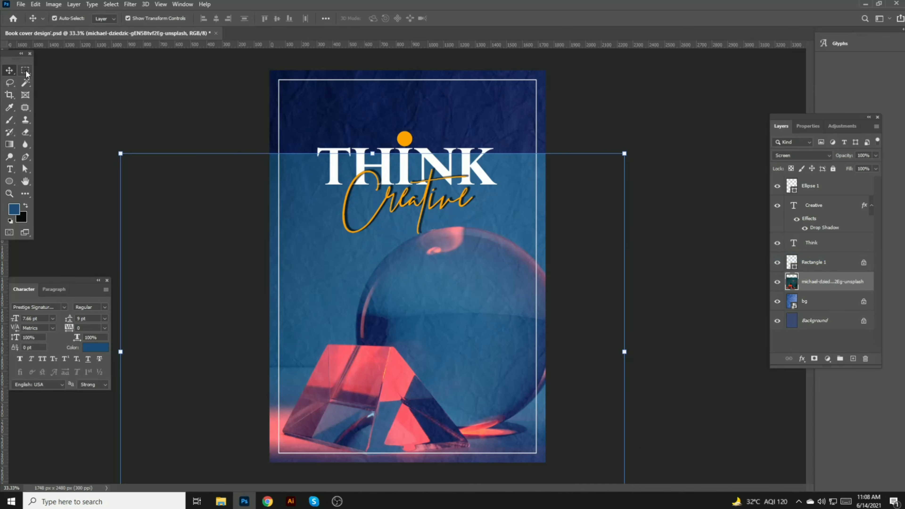
pyautogui.moveTo(227, 165); pyautogui.dragTo(646, 156)
pyautogui.click(9, 70)
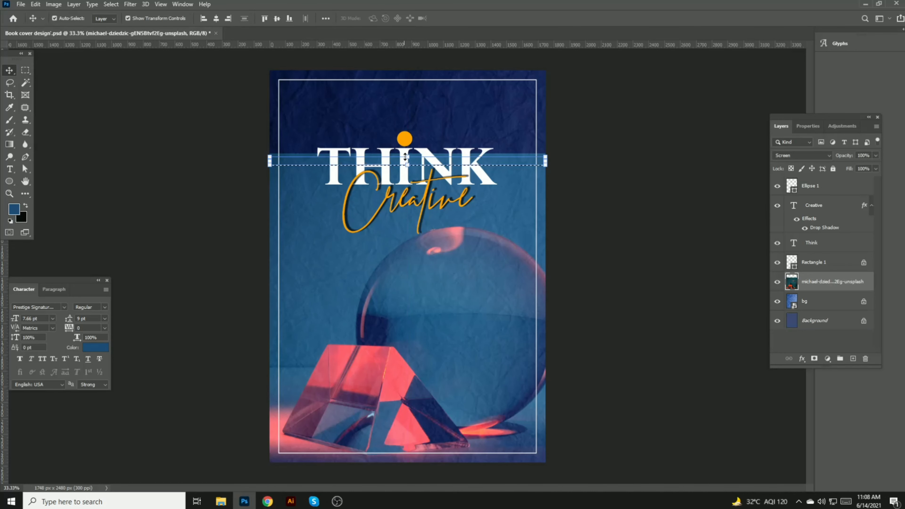
pyautogui.moveTo(405, 157); pyautogui.dragTo(419, 54)
pyautogui.click(468, 19)
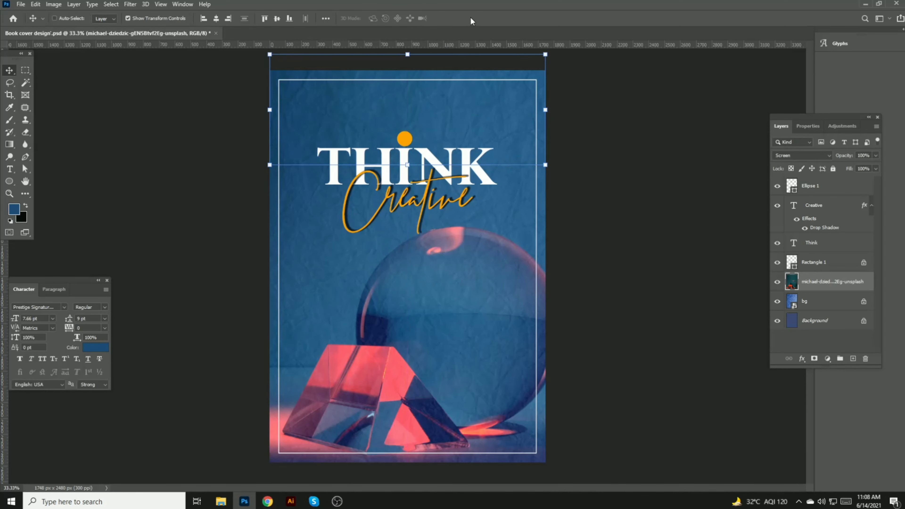
pyautogui.keyDown('ctrl'); pyautogui.click(638, 115); pyautogui.keyUp('ctrl')
pyautogui.keyDown('ctrl'); pyautogui.click(433, 87); pyautogui.keyUp('ctrl')
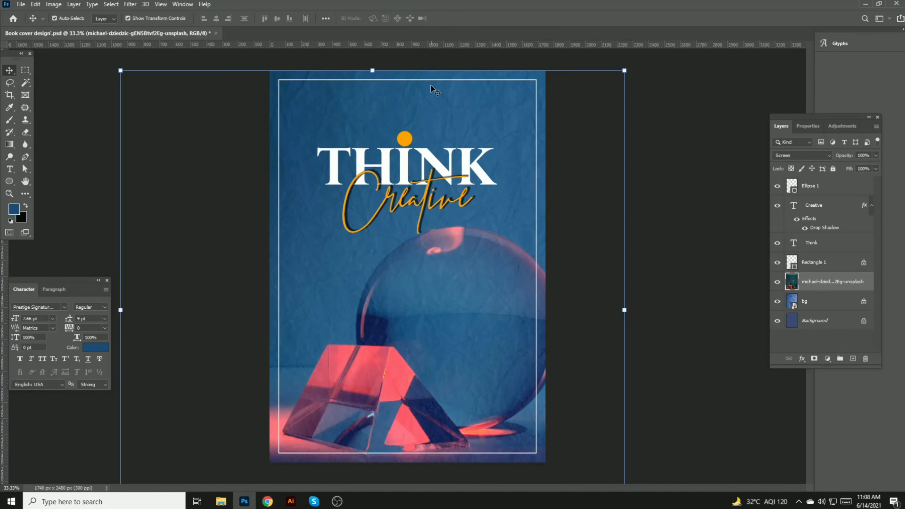
# - Change the extended photo layer's blend mode to Color Dodge
pyautogui.click(790, 158)
pyautogui.click(790, 158)
pyautogui.press('Down')
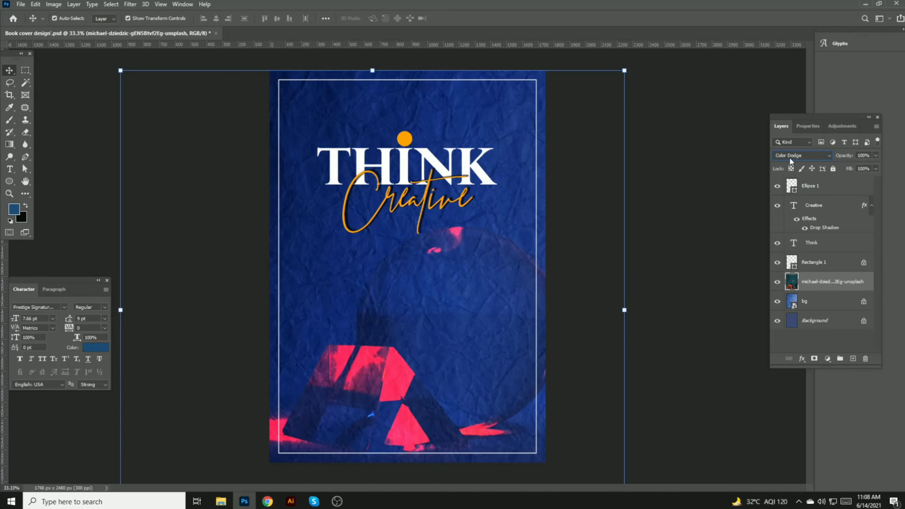
# - Try out a range of blend modes on the extended photo layer, including Overlay, Hard Light, Hard Mix and Subtract
pyautogui.press('Down')
pyautogui.press('Down')
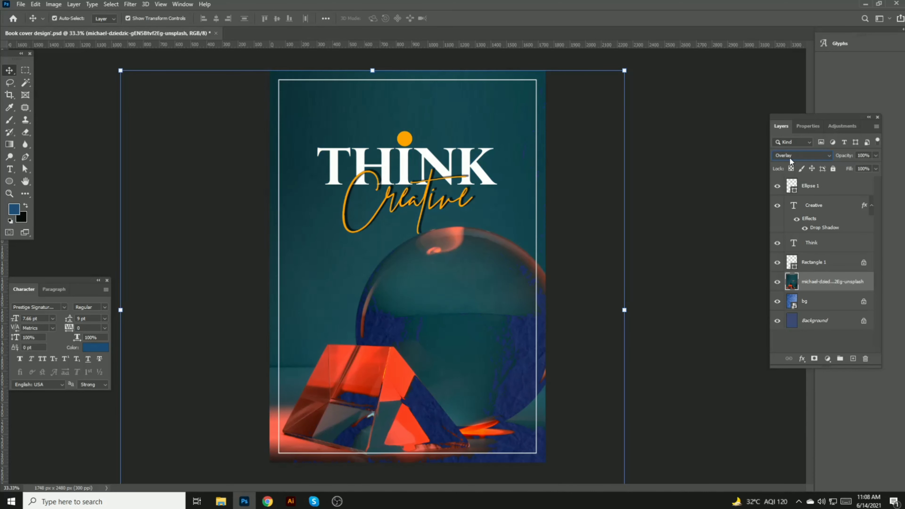
pyautogui.press('Up')
pyautogui.press('Down')
pyautogui.press('Down')
pyautogui.press('Down')
pyautogui.press('Down')
pyautogui.press('Down')
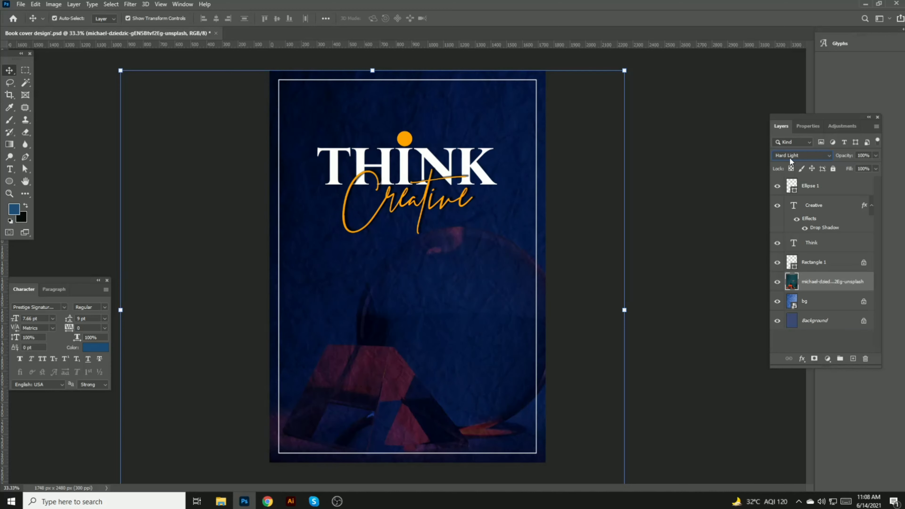
pyautogui.press('Down')
pyautogui.press('Down')
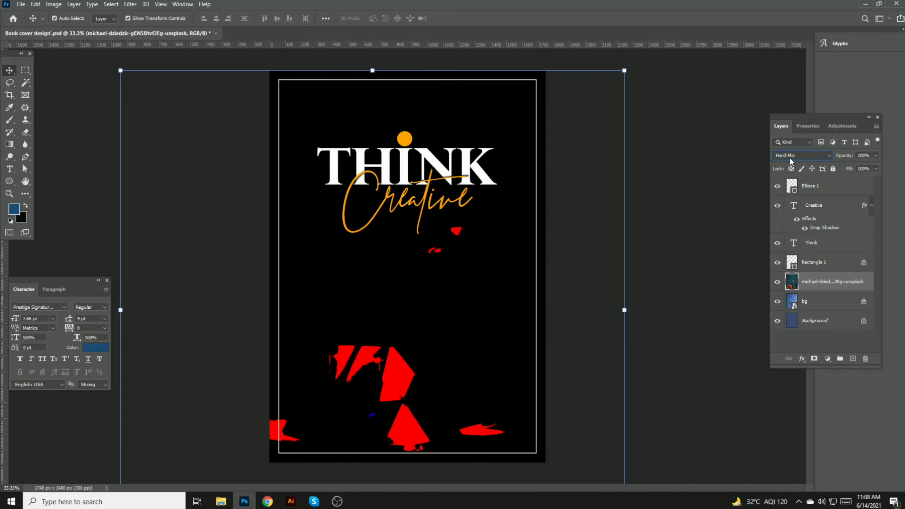
pyautogui.press('Down')
pyautogui.press('Down')
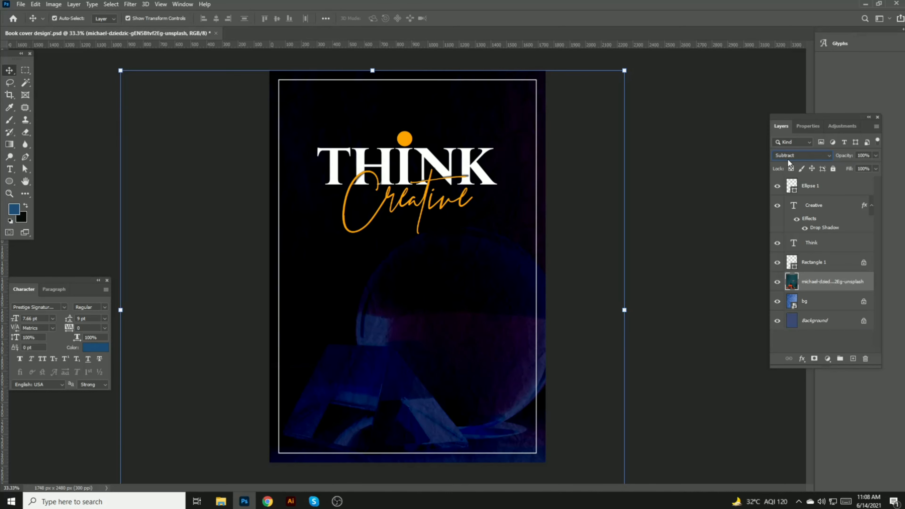
# - Set the photo layer's blend mode to Normal and darken its midtones with Levels to 0.74
pyautogui.click(788, 156)
pyautogui.click(784, 159)
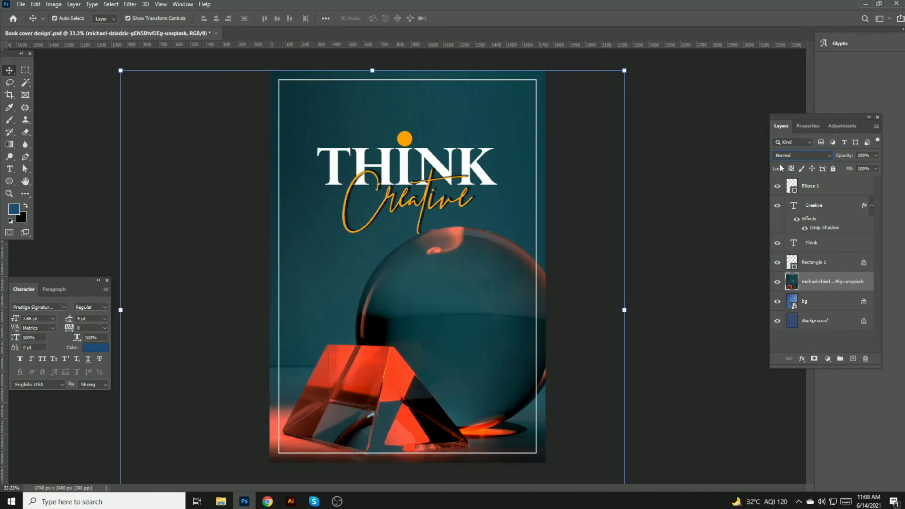
pyautogui.press('ctrl')
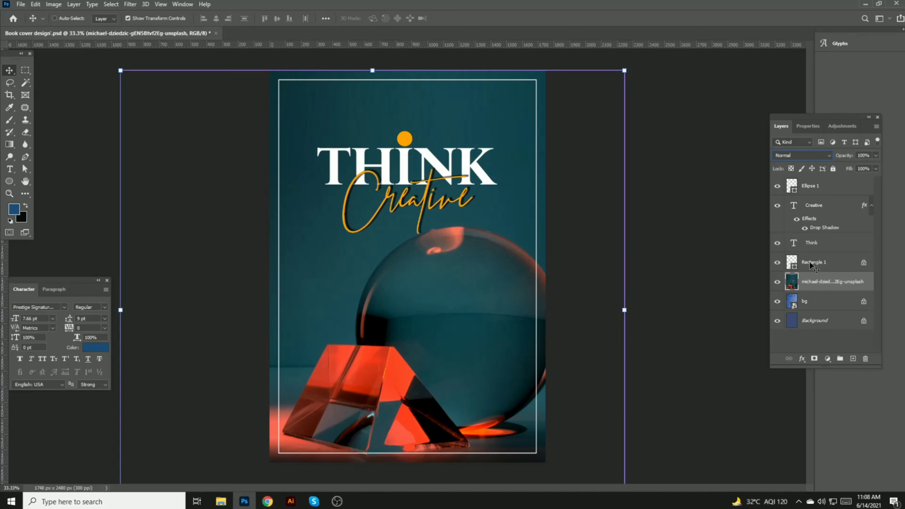
pyautogui.hotkey('ctrl', 'l')
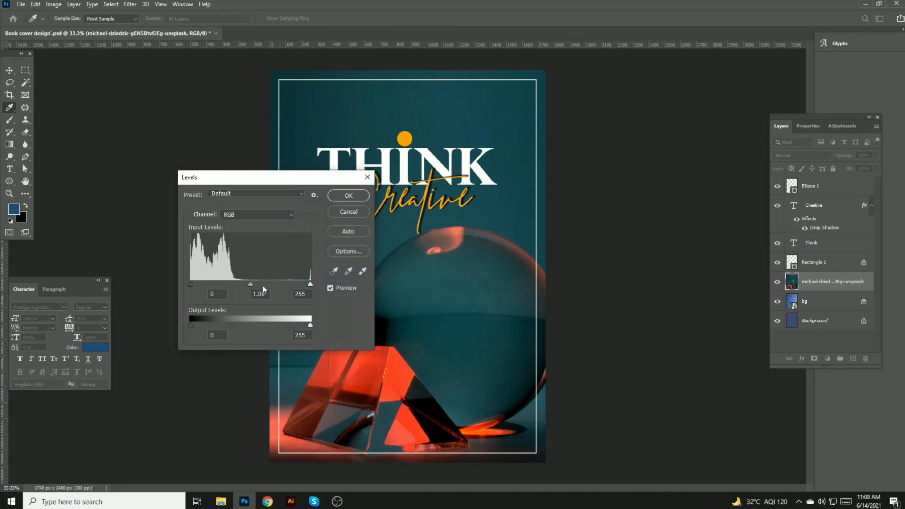
pyautogui.moveTo(251, 284); pyautogui.dragTo(265, 285)
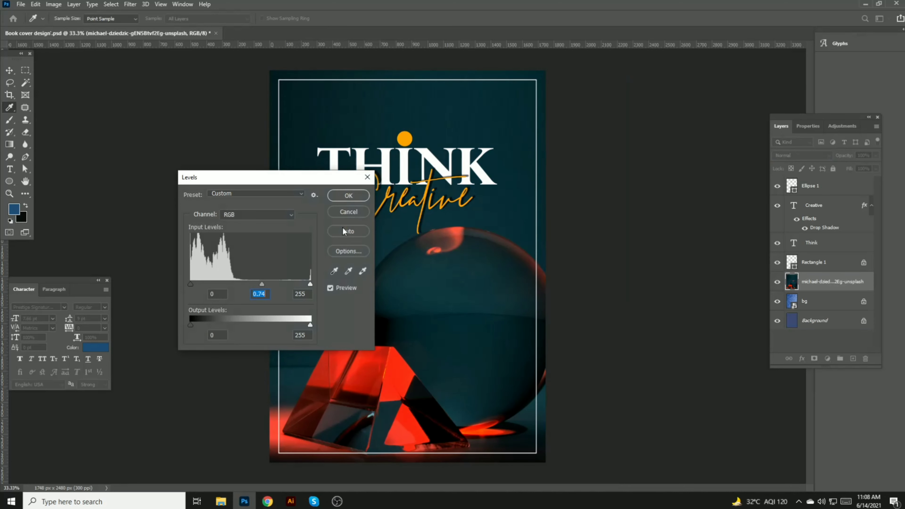
pyautogui.click(348, 196)
pyautogui.hotkey('ctrl', 't')
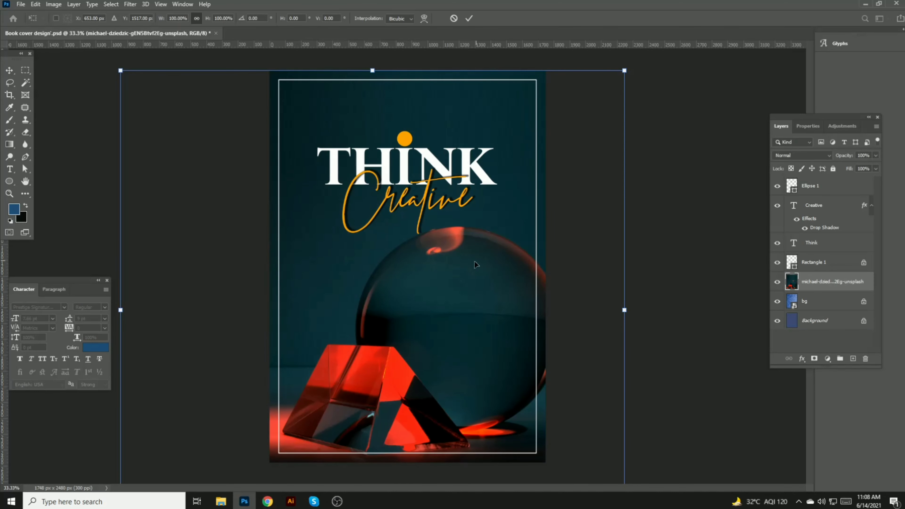
pyautogui.press('Return')
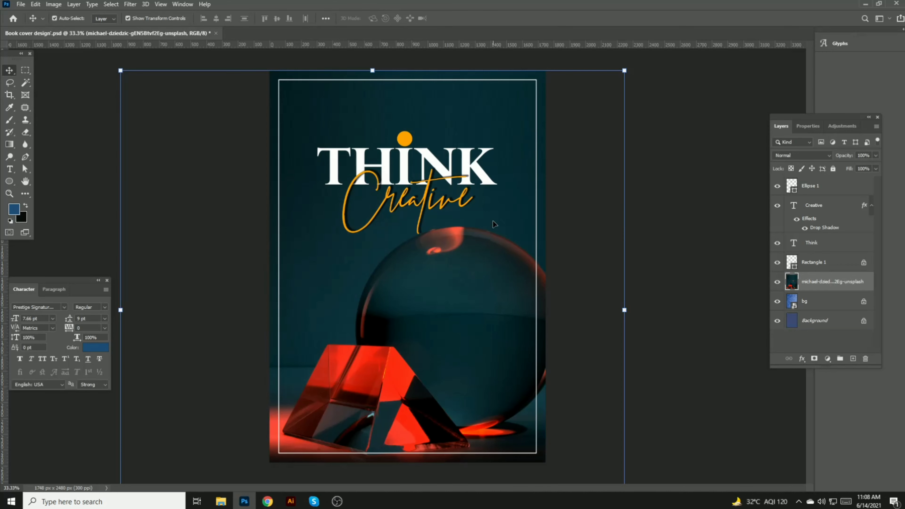
pyautogui.click(587, 115)
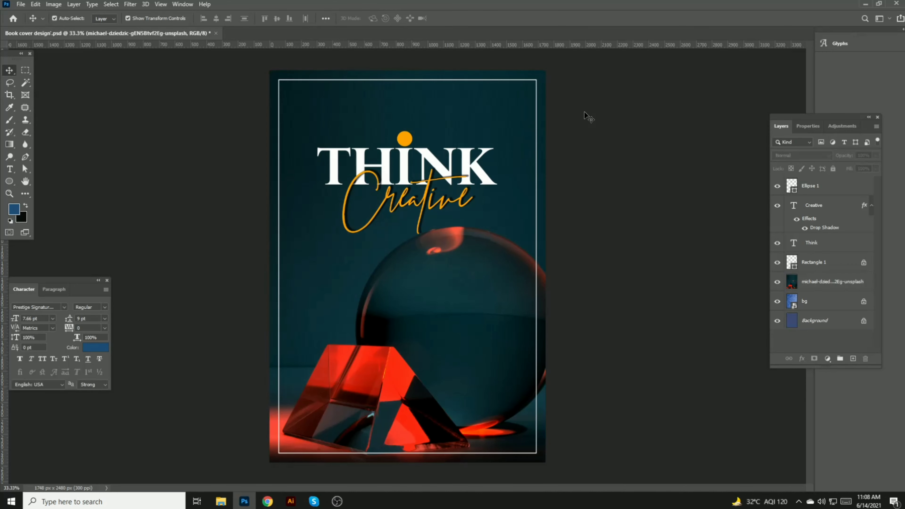
# - Lower the photo layer's opacity to 52% and save the document
pyautogui.click(500, 74)
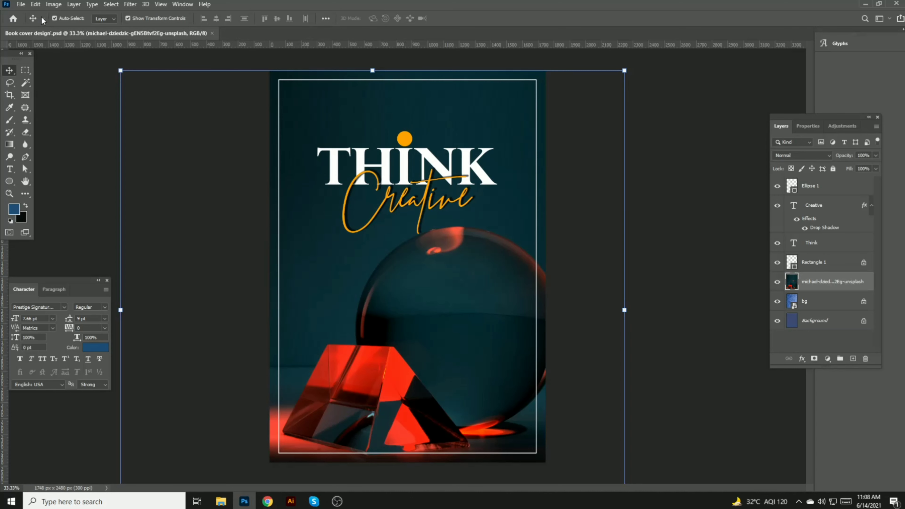
pyautogui.click(206, 143)
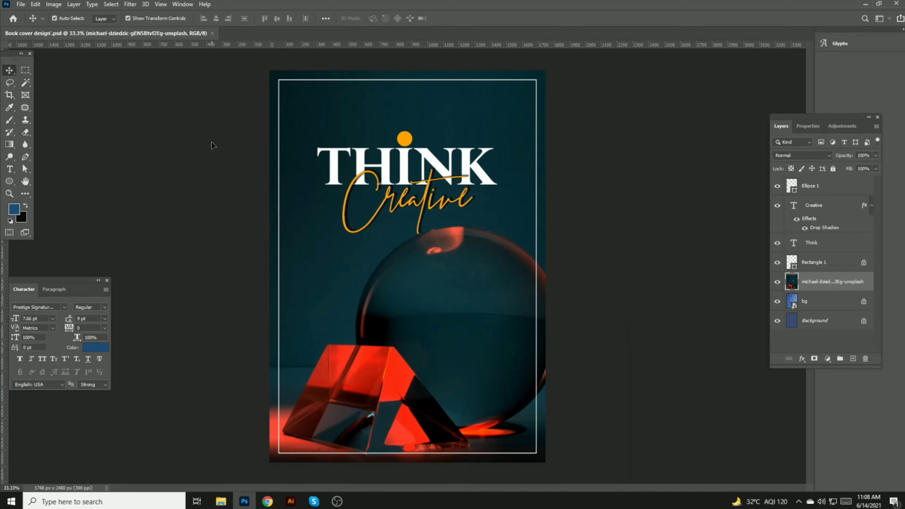
pyautogui.click(379, 117)
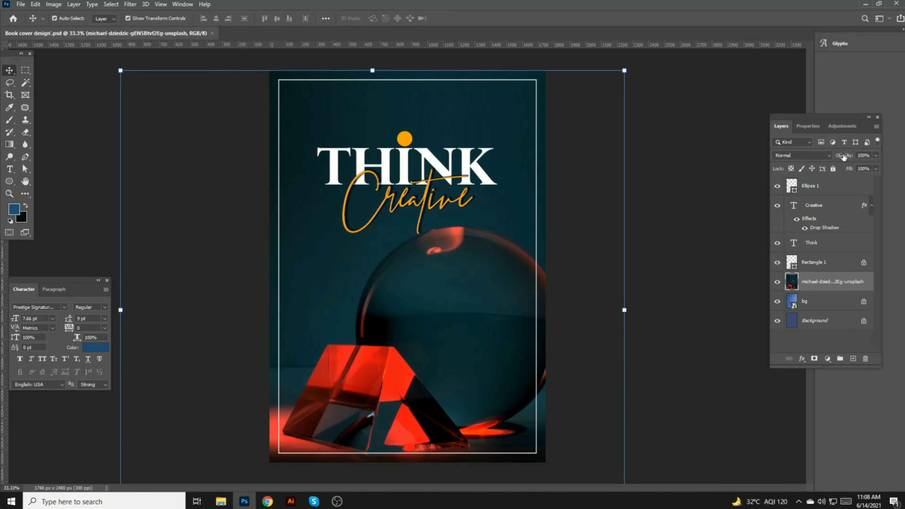
pyautogui.moveTo(842, 157); pyautogui.dragTo(821, 157)
pyautogui.click(682, 170)
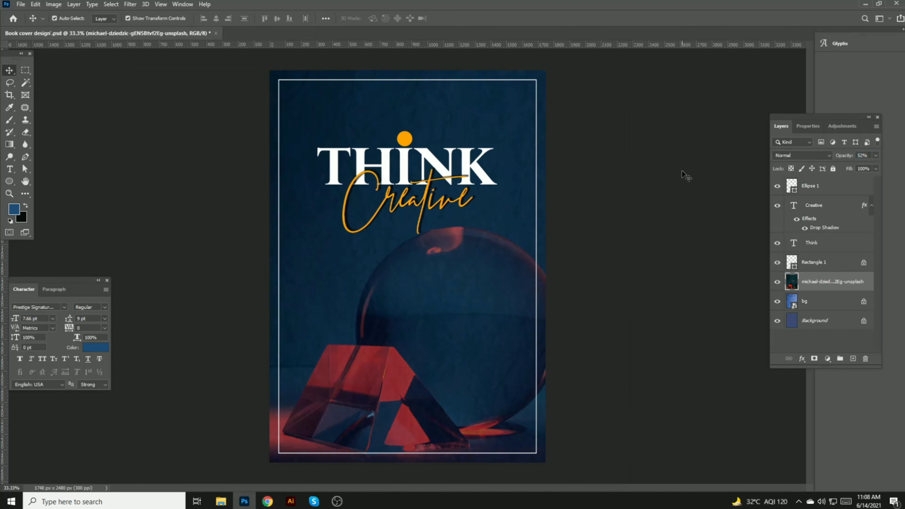
pyautogui.hotkey('ctrl', 's')
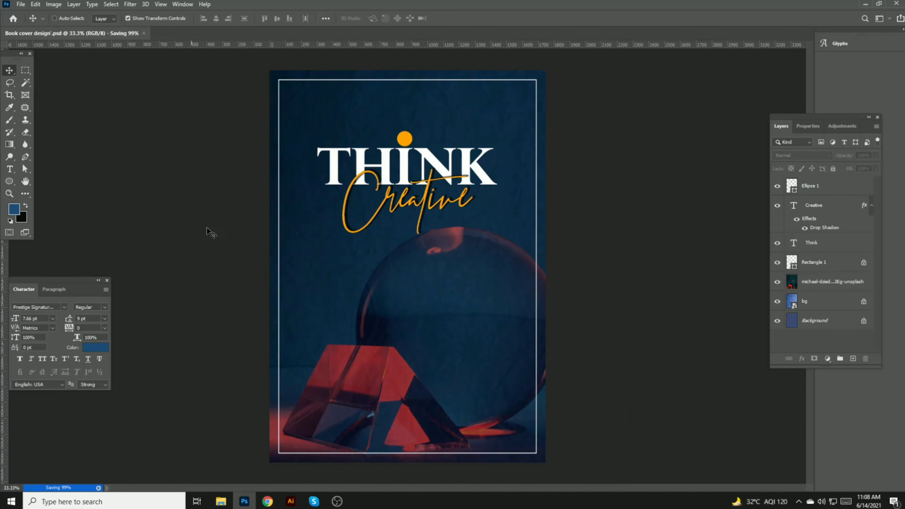
# - Place the 1200px barcode image on the cover at about 19% scale and invert it to white
pyautogui.click(221, 502)
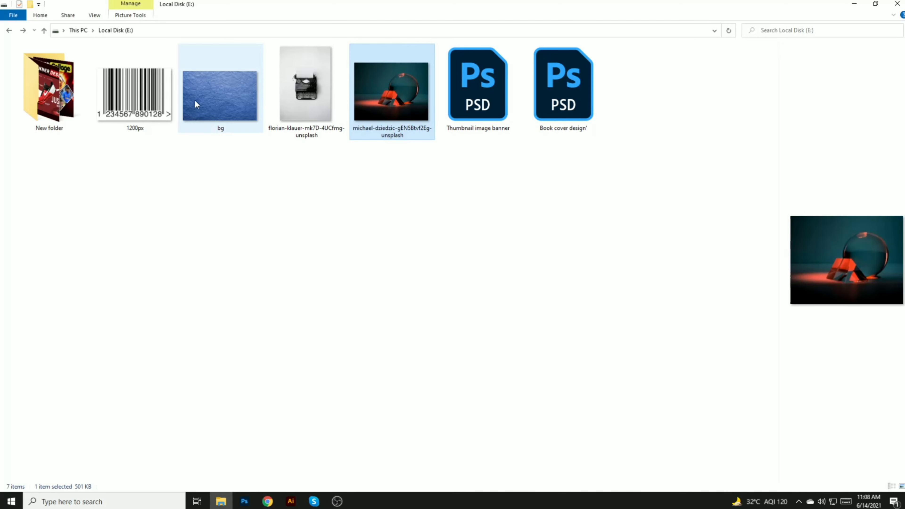
pyautogui.click(144, 88)
pyautogui.moveTo(248, 506); pyautogui.dragTo(407, 298)
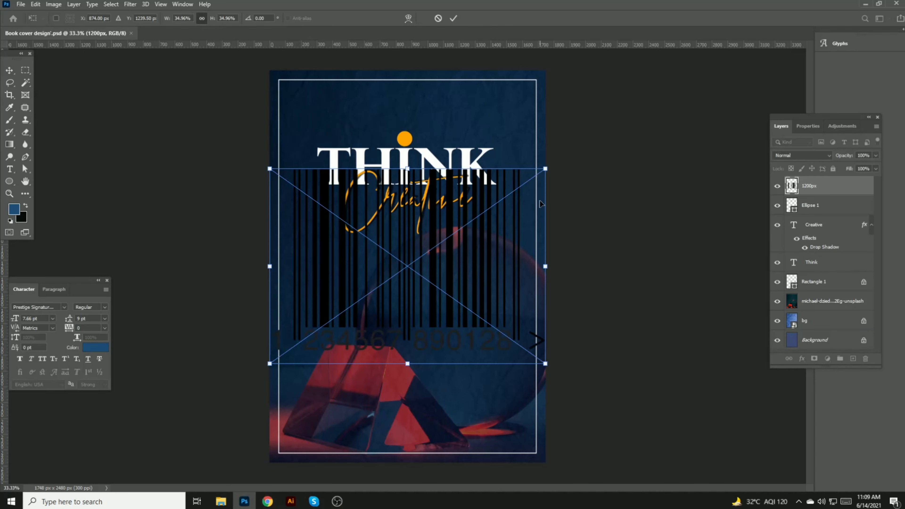
pyautogui.moveTo(547, 167); pyautogui.dragTo(422, 257)
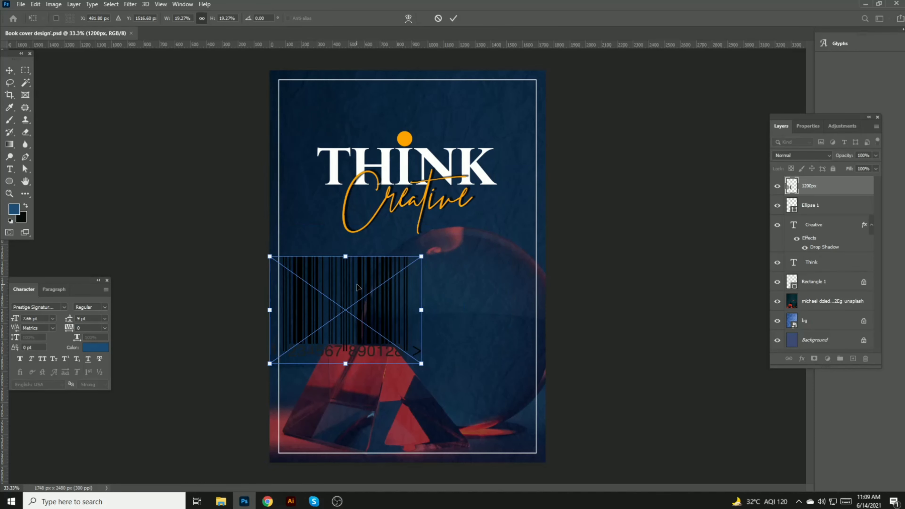
pyautogui.press('Return')
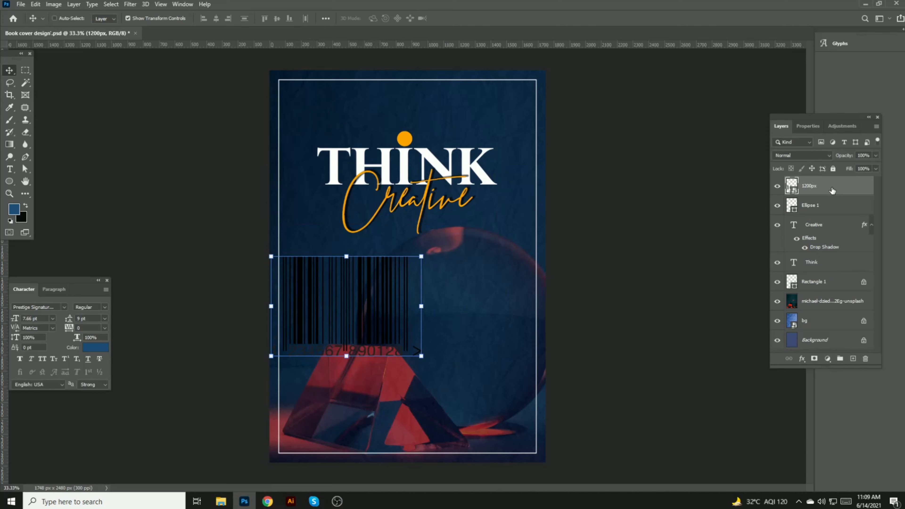
pyautogui.hotkey('ctrl', 'i')
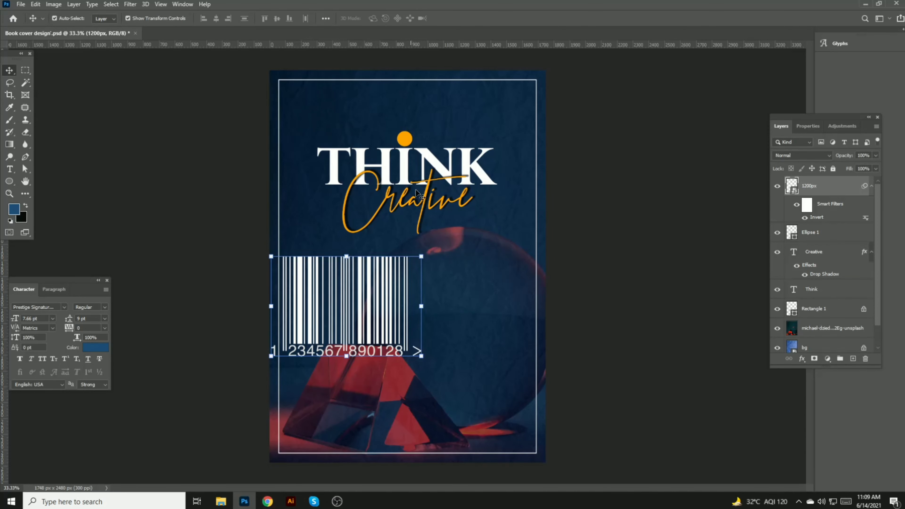
# - Shrink the barcode to about 6%, rotated about 90 degrees, so it straddles the cover's left edge
pyautogui.hotkey('ctrl', 't')
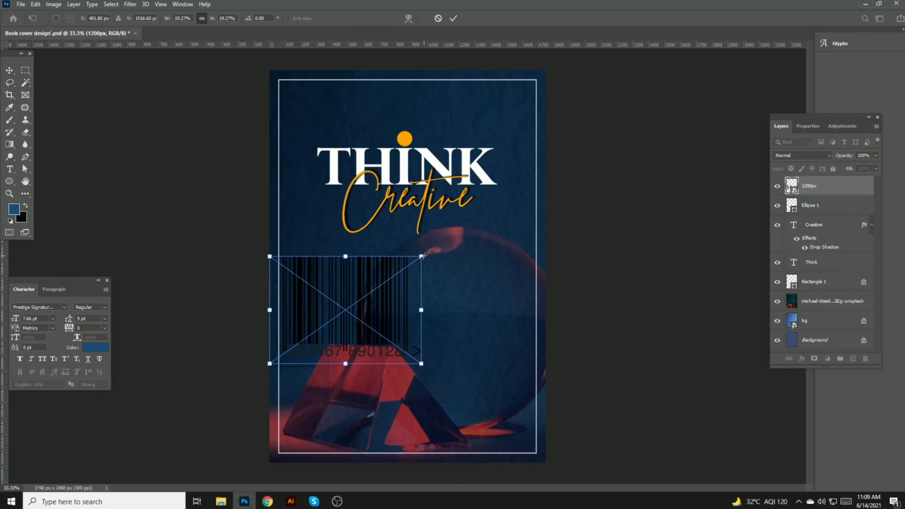
pyautogui.moveTo(422, 257); pyautogui.dragTo(300, 328)
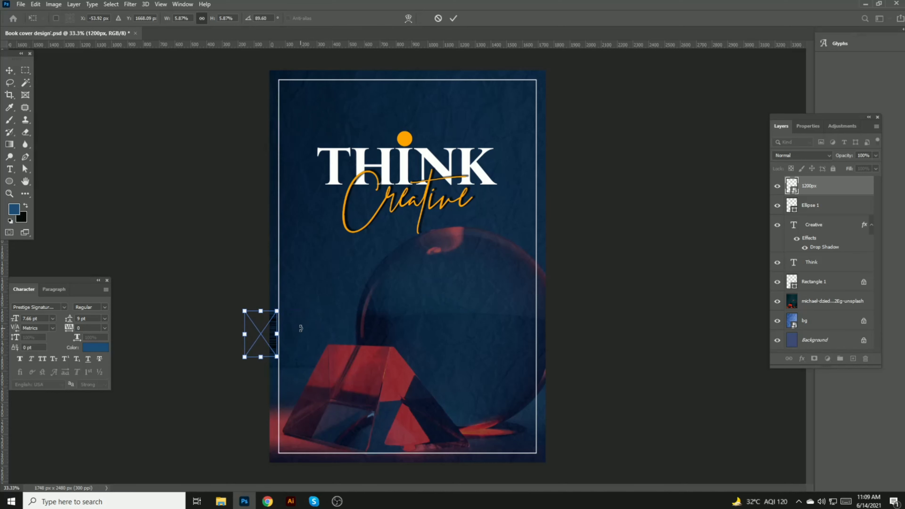
pyautogui.click(453, 19)
pyautogui.hotkey('ctrl', 'i')
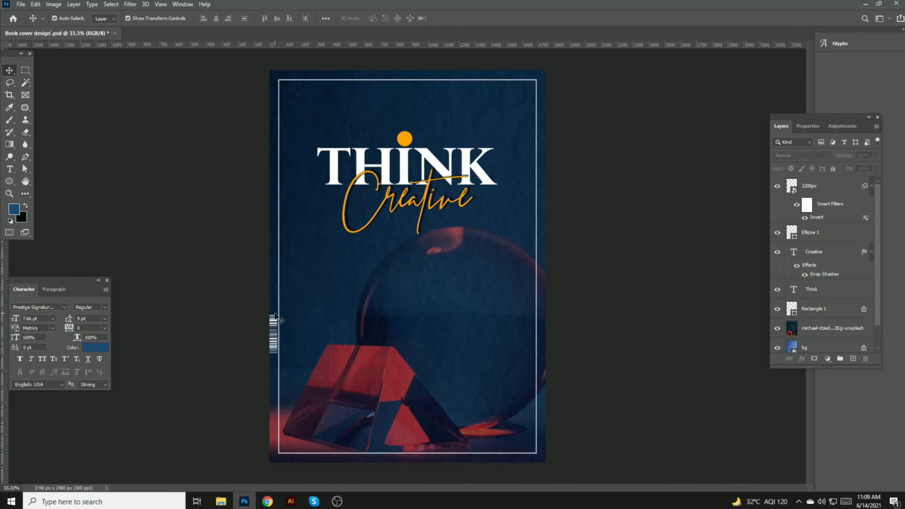
# - Enlarge the barcode to about 10% and move it down beside the prism, fitting its bars between the cover's edge and the white frame
pyautogui.click(274, 322)
pyautogui.hotkey('ctrl', 't')
pyautogui.moveTo(280, 311); pyautogui.dragTo(300, 277)
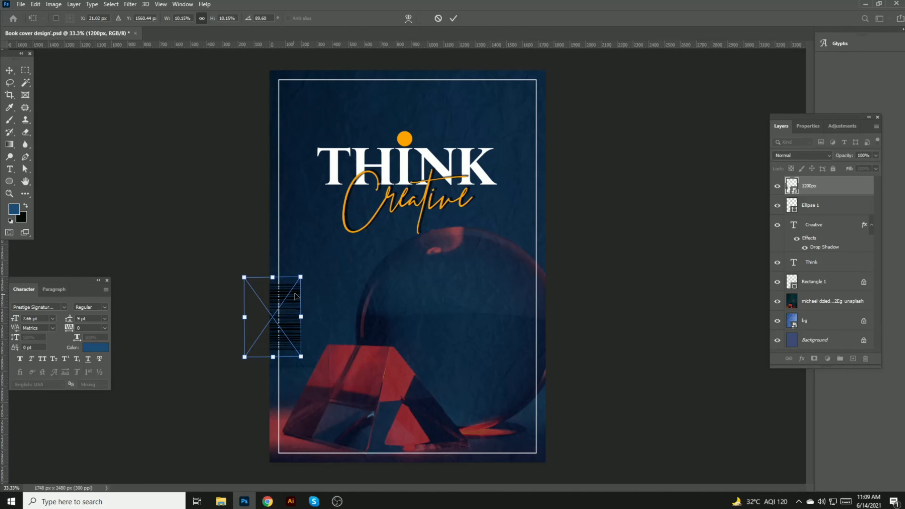
pyautogui.moveTo(291, 309); pyautogui.dragTo(268, 362)
pyautogui.press('Return')
pyautogui.hotkey('ctrl', 'i')
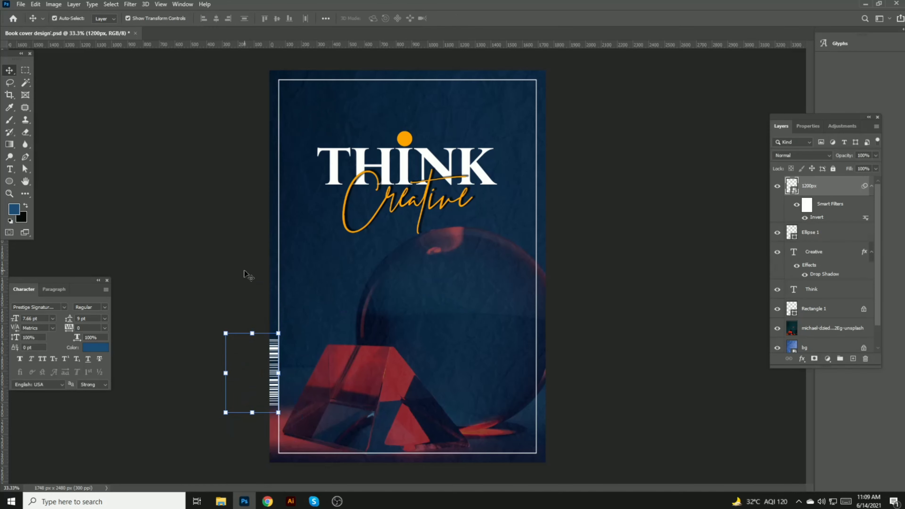
pyautogui.click(246, 275)
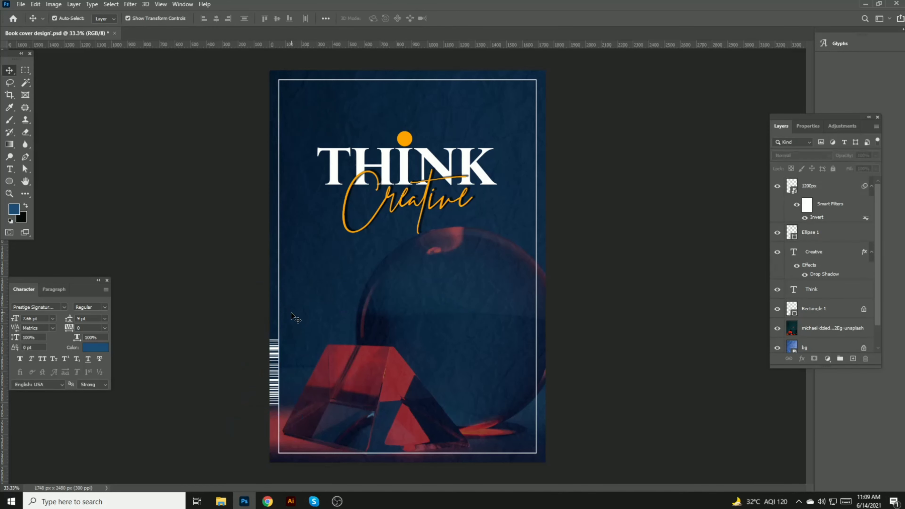
# - Save the book cover document with the positioned barcode
pyautogui.click(275, 348)
pyautogui.hotkey('ctrl', 's')
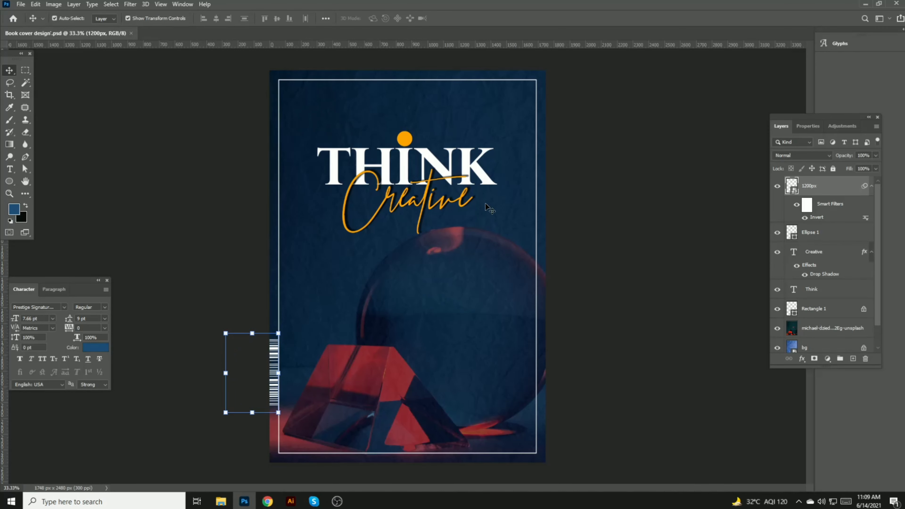
pyautogui.click(230, 111)
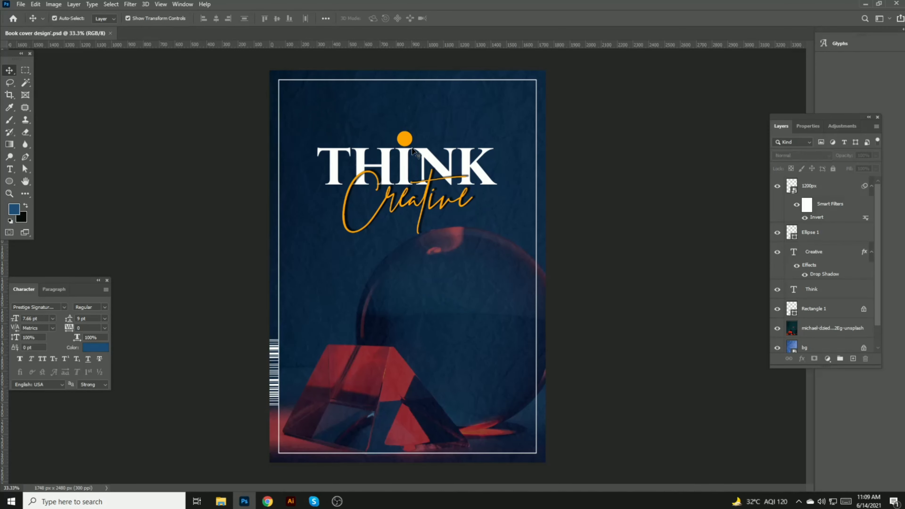
pyautogui.click(400, 167)
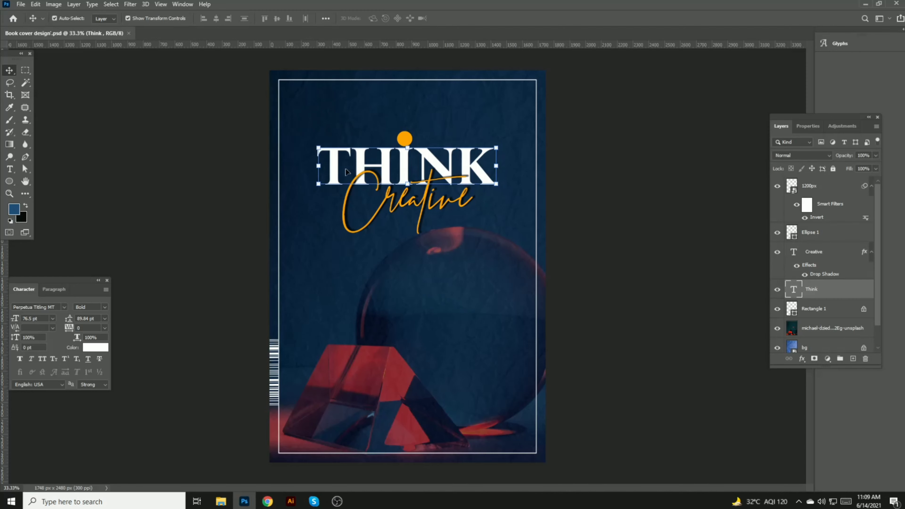
pyautogui.click(369, 225)
pyautogui.click(243, 197)
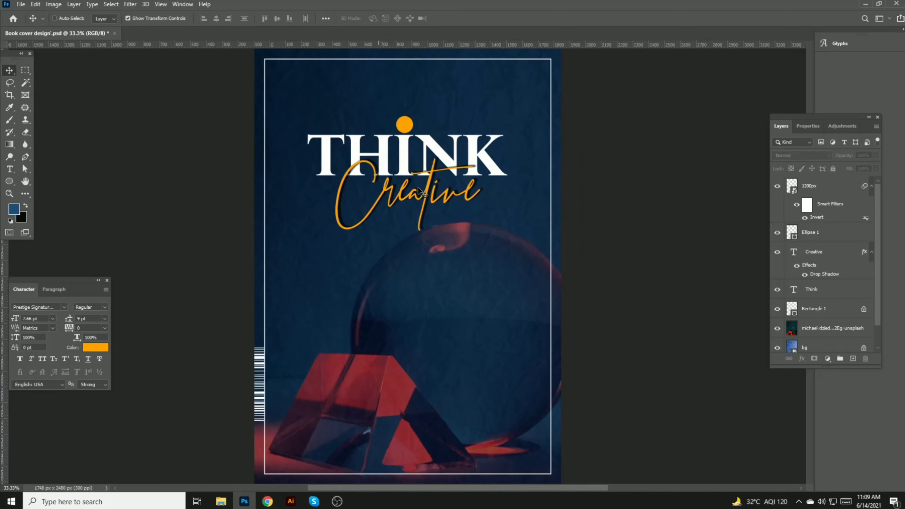
# - Add the text "Author" inside the small red triangle near the cover's bottom edge
pyautogui.hotkey('ctrl', '=')
pyautogui.hotkey('ctrl', '=')
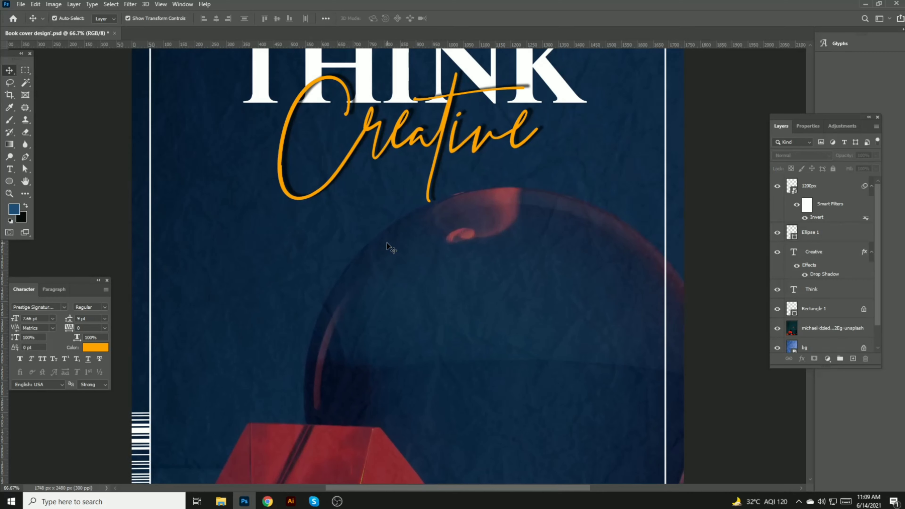
pyautogui.press('t')
pyautogui.moveTo(436, 330); pyautogui.dragTo(448, 106)
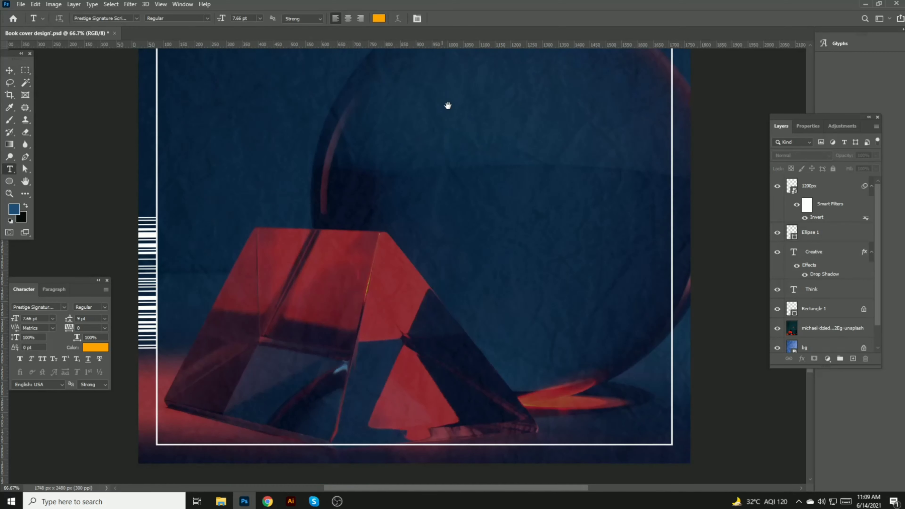
pyautogui.moveTo(441, 304); pyautogui.dragTo(444, 293)
pyautogui.click(388, 258)
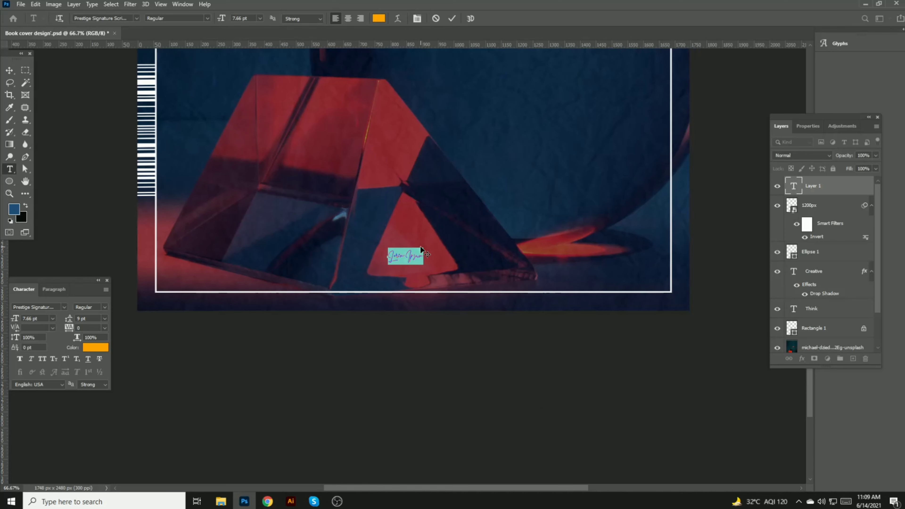
pyautogui.write('Aftab')
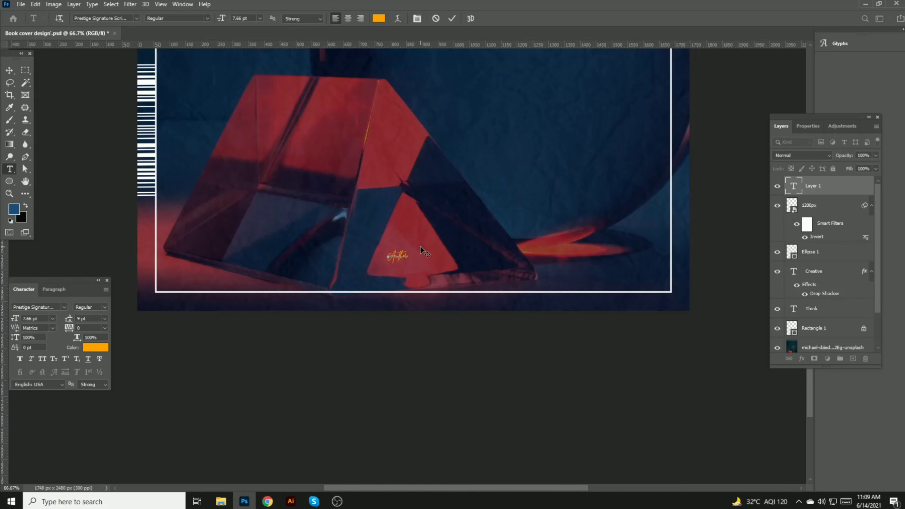
pyautogui.click(10, 69)
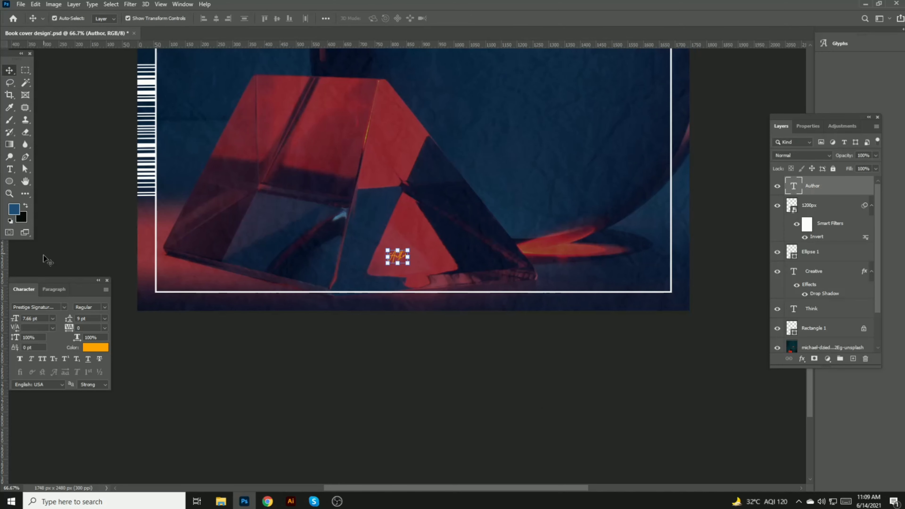
# - Set the "Author" text to Helvetica LT Std Roman and scale it up to about 11 pt over the small red triangle
pyautogui.click(56, 307)
pyautogui.write('helvetica LT Std')
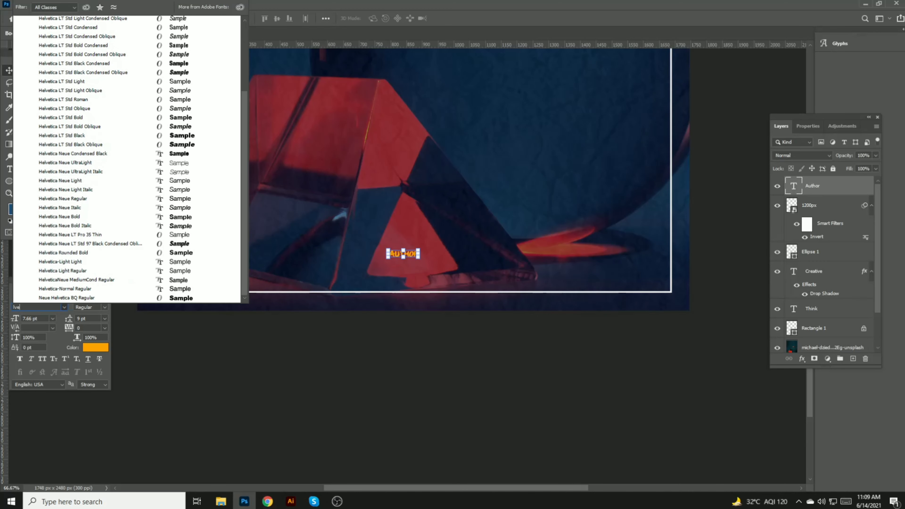
pyautogui.click(80, 102)
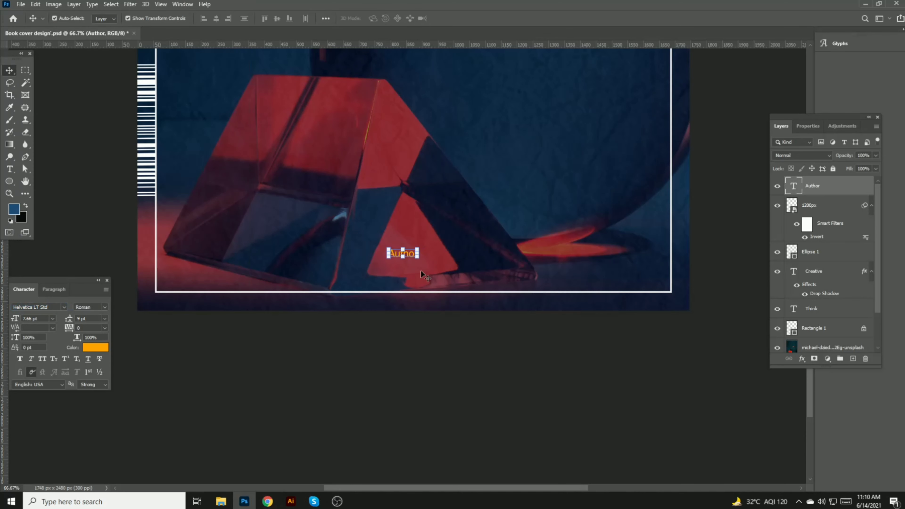
pyautogui.moveTo(418, 259)
pyautogui.mouseDown()
pyautogui.moveTo(431, 263)
pyautogui.moveTo(434, 252)
pyautogui.mouseUp()
pyautogui.press('Return')
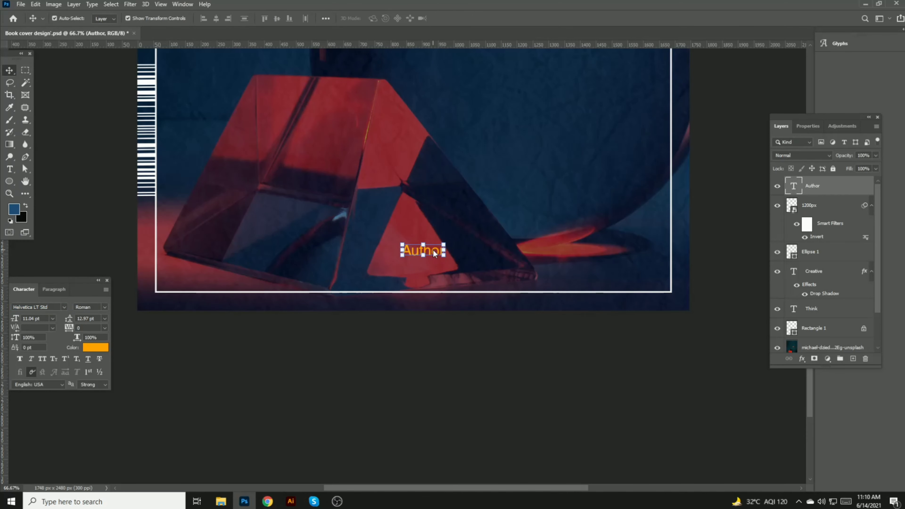
# - Recolour the "Author" text white and centre it horizontally on the cover
pyautogui.press('d')
pyautogui.hotkey('alt', 'BackSpace')
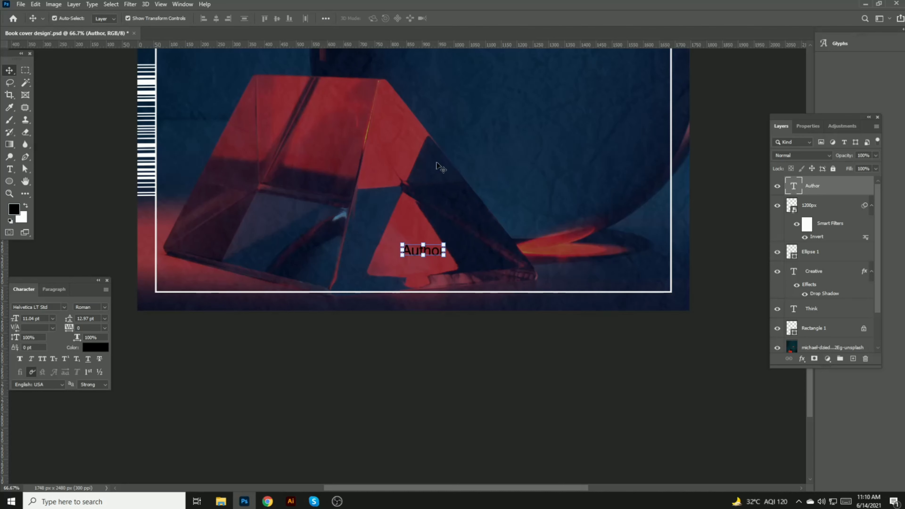
pyautogui.hotkey('ctrl', 'BackSpace')
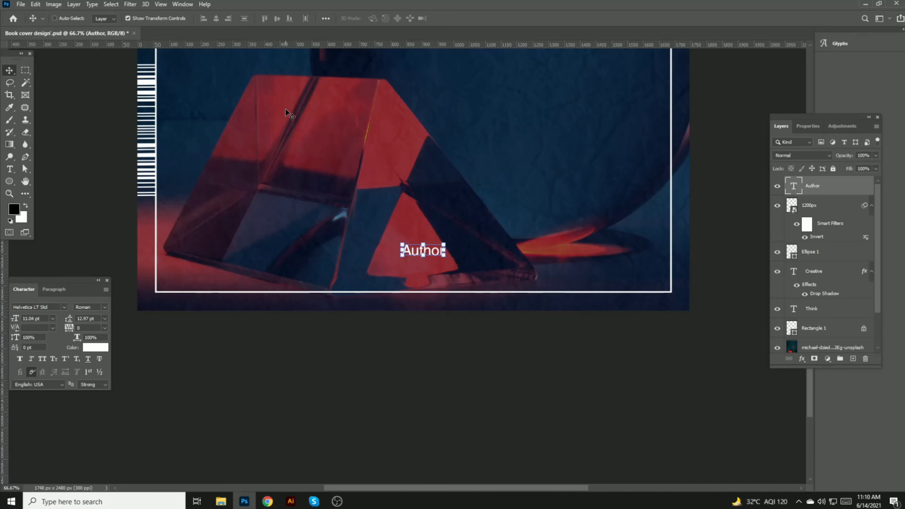
pyautogui.click(217, 18)
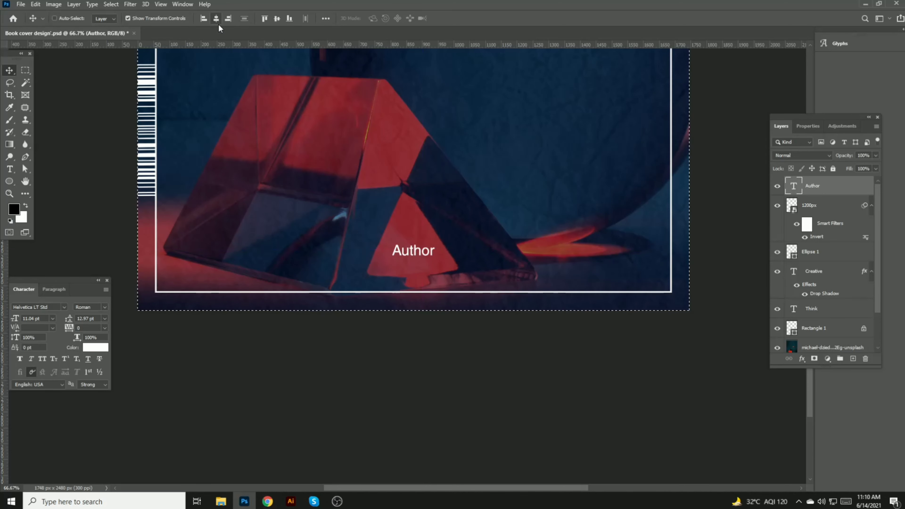
pyautogui.click(457, 348)
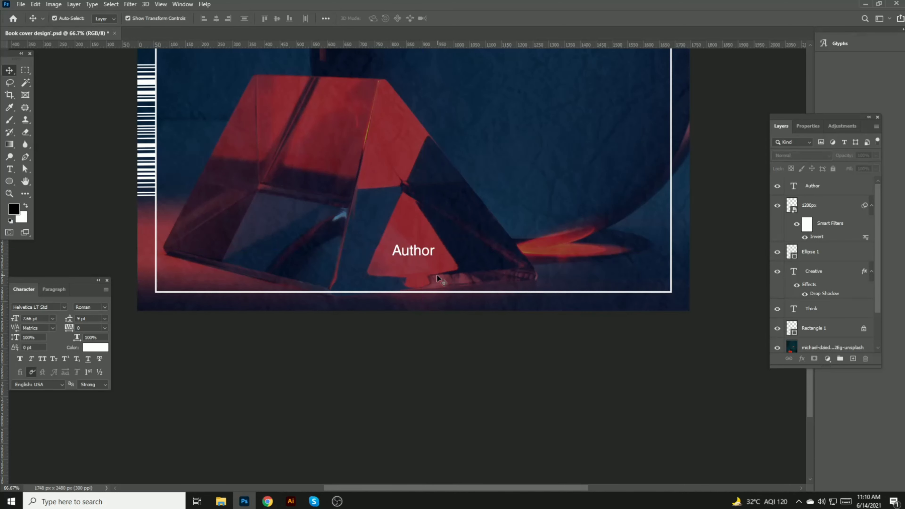
# - Append a hyphen to the author label so it reads "Author-"
pyautogui.click(422, 251)
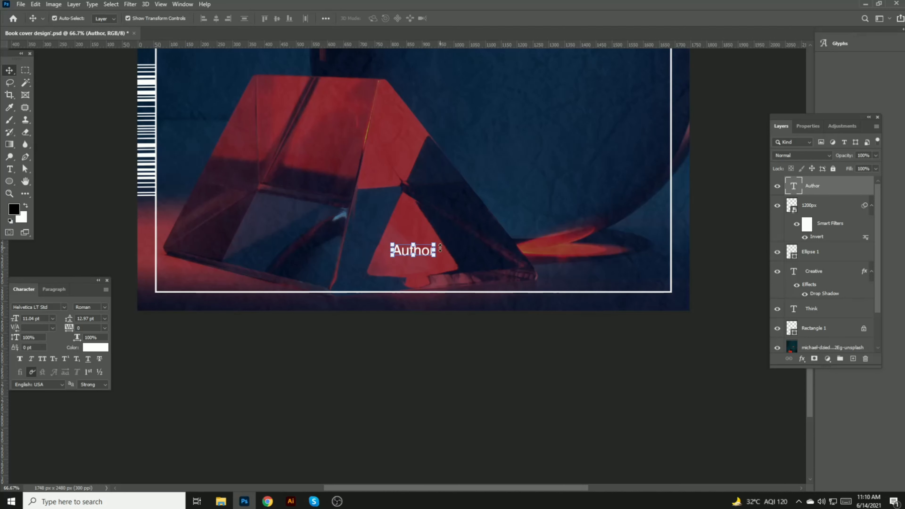
pyautogui.press('t')
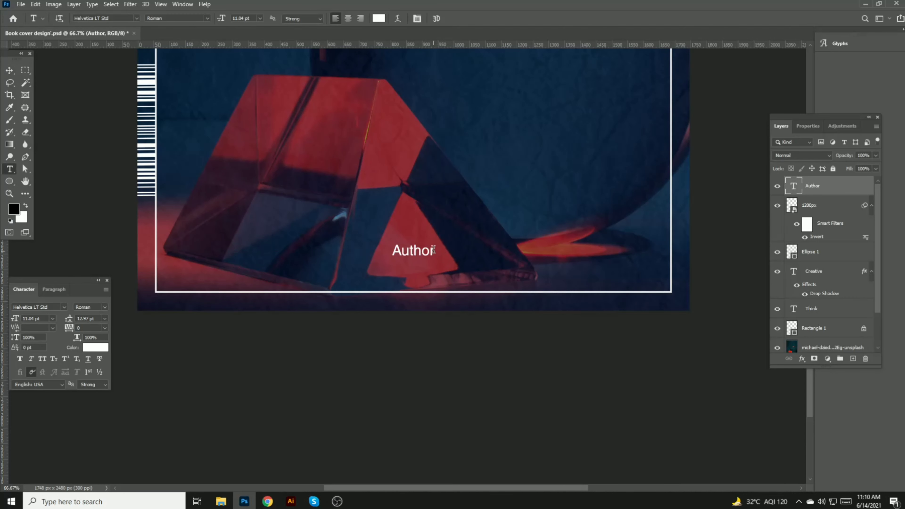
pyautogui.click(433, 250)
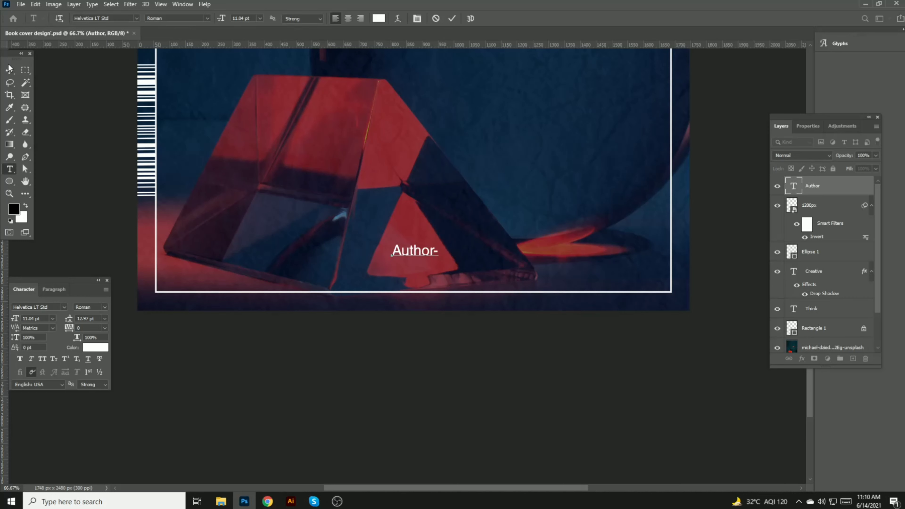
pyautogui.click(11, 71)
# - Set the "Author-" text to the Condensed Oblique style and apply faux italic
pyautogui.click(103, 307)
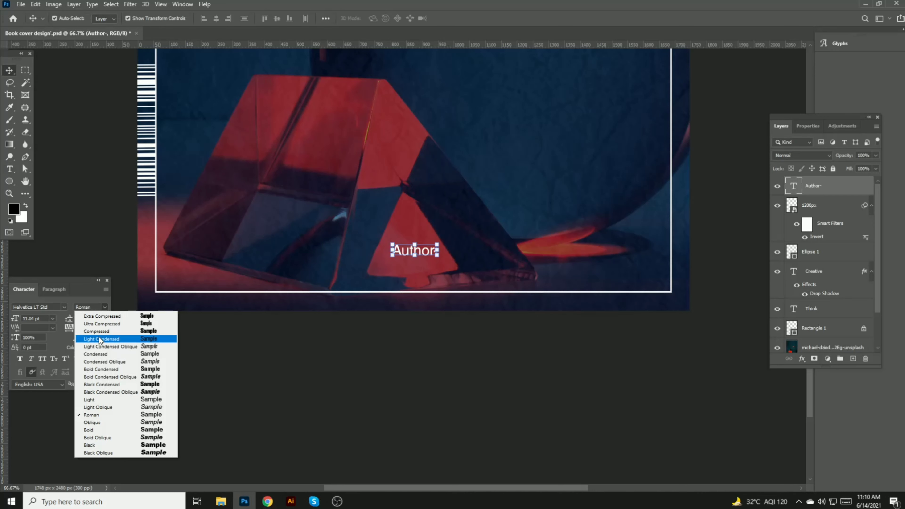
pyautogui.click(104, 361)
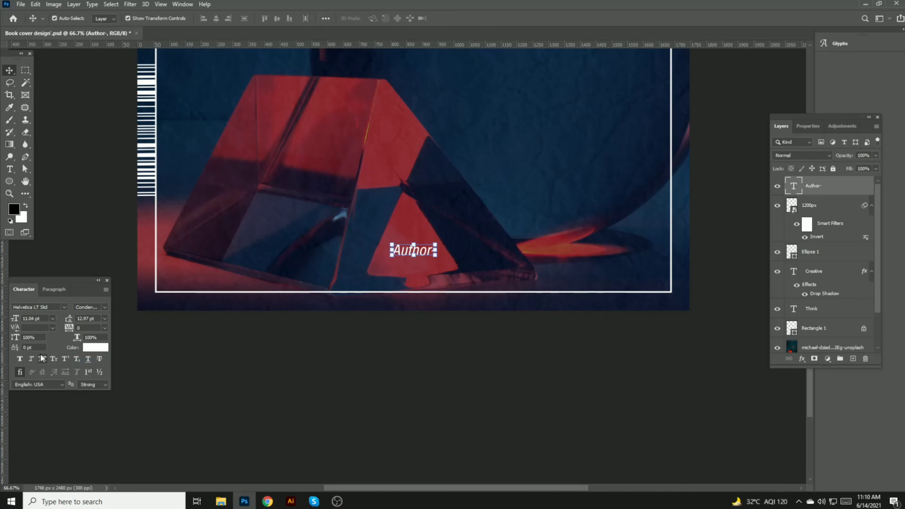
pyautogui.click(31, 359)
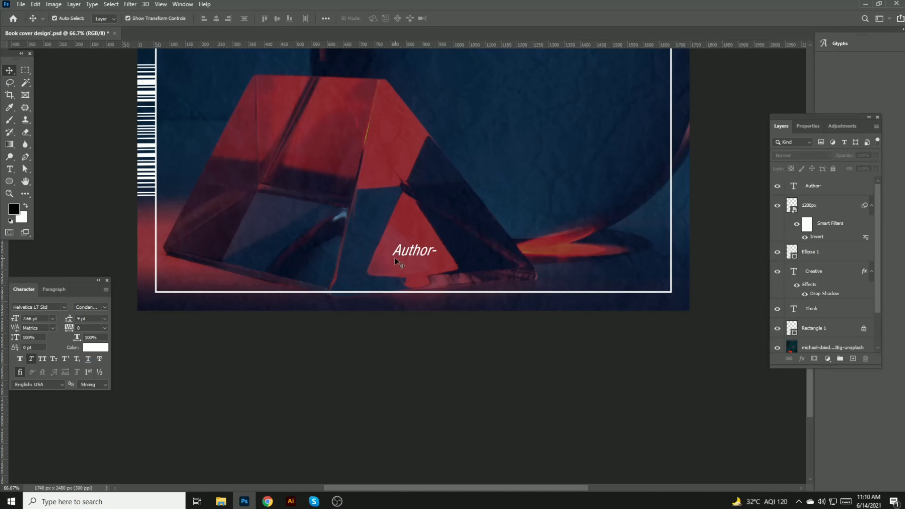
pyautogui.click(421, 356)
# - Duplicate the "Author-" text directly below itself and replace the copy's wording with the placeholder "Sir Demo"
pyautogui.moveTo(411, 255); pyautogui.dragTo(409, 268)
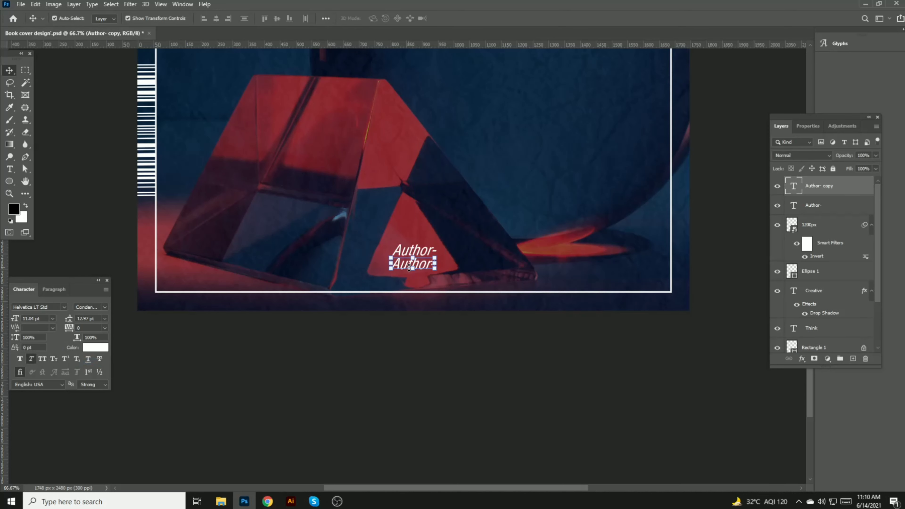
pyautogui.doubleClick(409, 268)
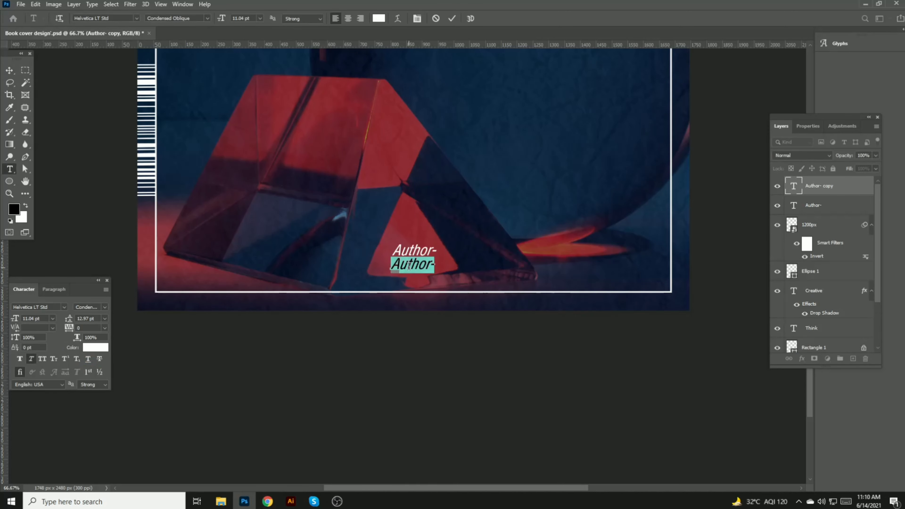
pyautogui.write('S')
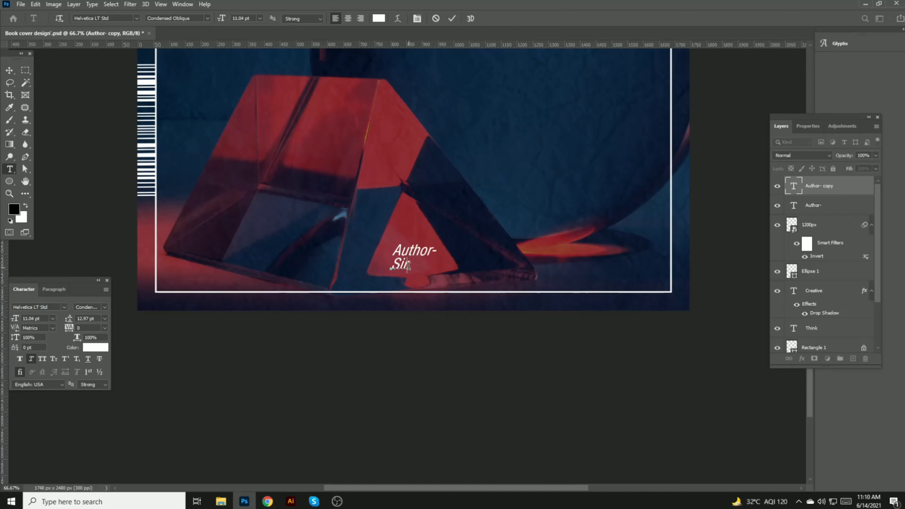
pyautogui.write('ir Dem')
pyautogui.click(9, 70)
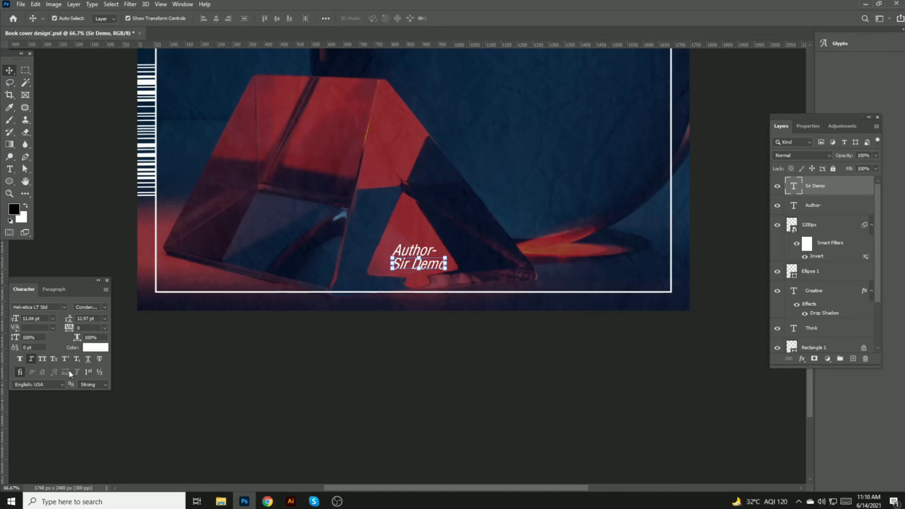
pyautogui.click(441, 359)
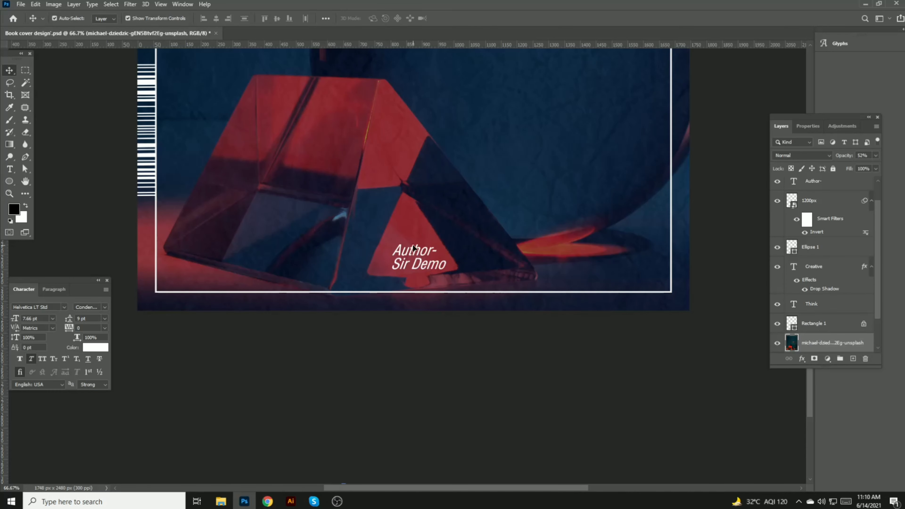
# - Remove the faux italic from both the "Author-" and "Sir Demo" lines
pyautogui.click(413, 246)
pyautogui.keyDown('shift'); pyautogui.click(436, 270); pyautogui.keyUp('shift')
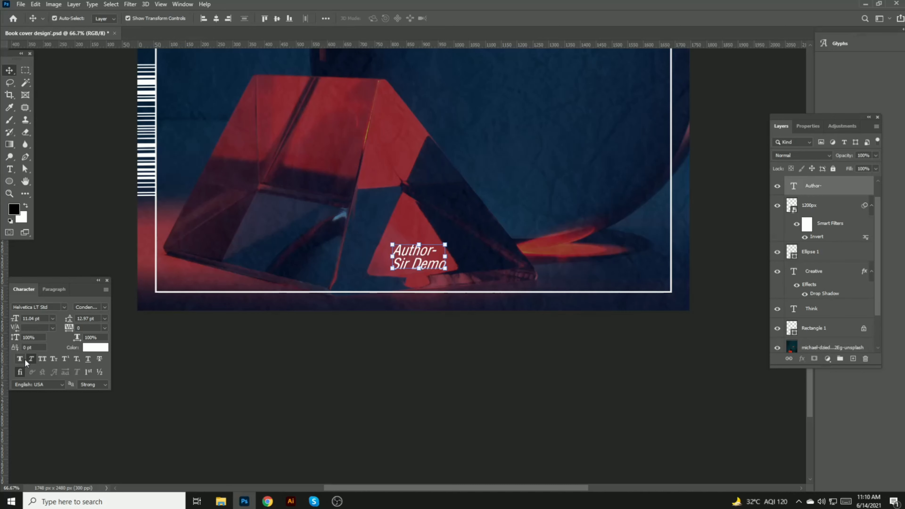
pyautogui.click(31, 359)
pyautogui.click(394, 355)
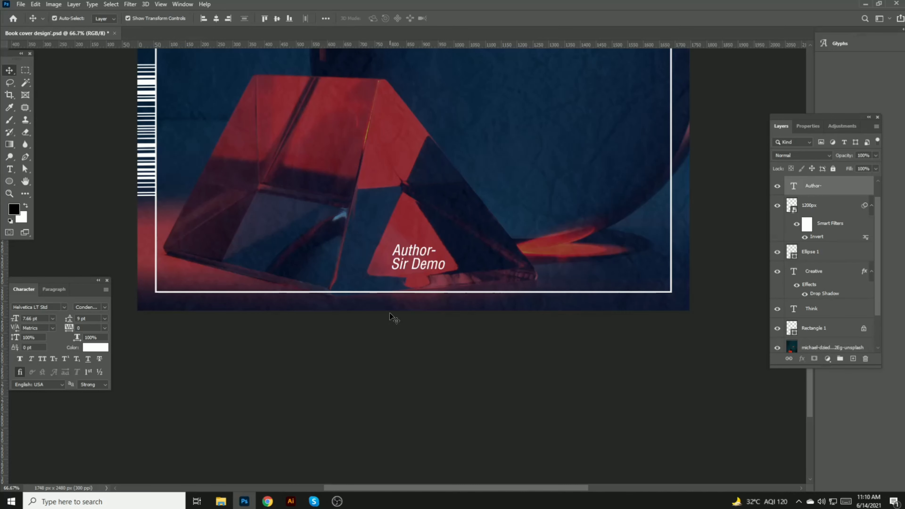
# - Try other fonts such as Open Sans and Adidas Half Block 2016 on both author lines, and return to Helvetica LT Std
pyautogui.click(417, 252)
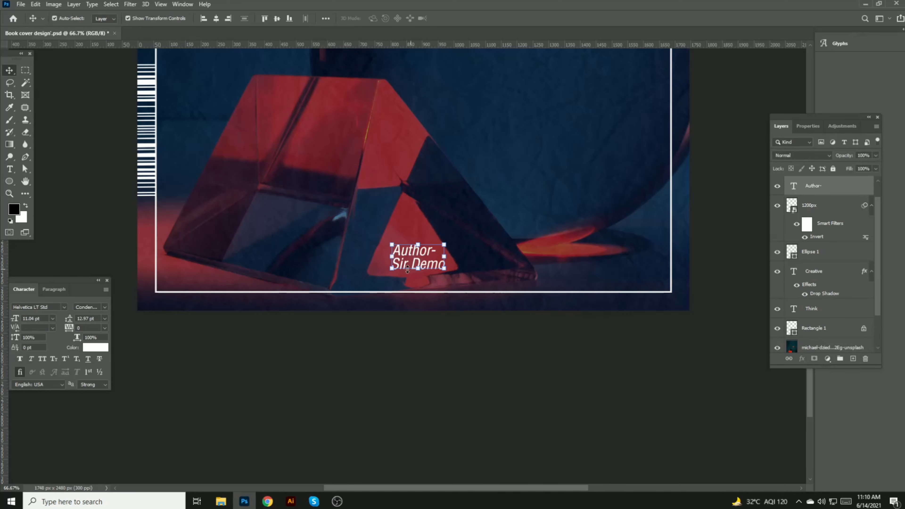
pyautogui.click(52, 306)
pyautogui.click(52, 307)
pyautogui.click(65, 307)
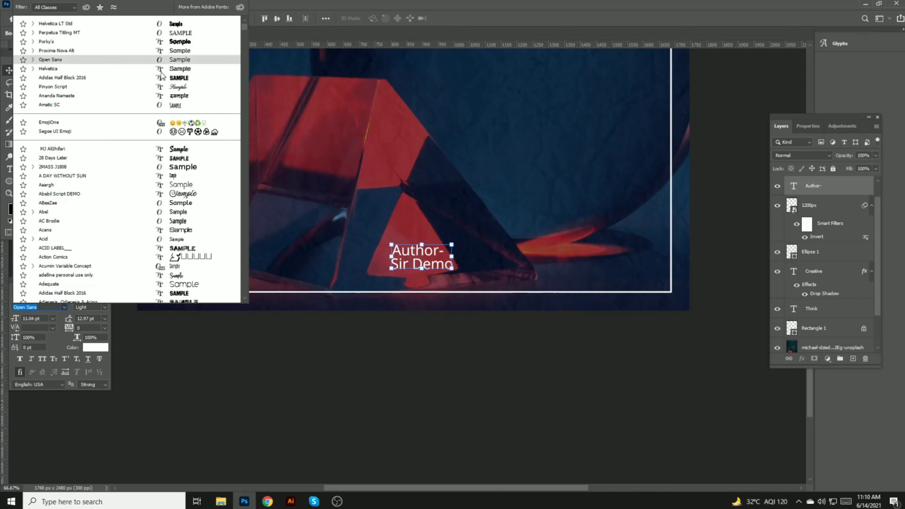
pyautogui.press('Down')
pyautogui.press('Down')
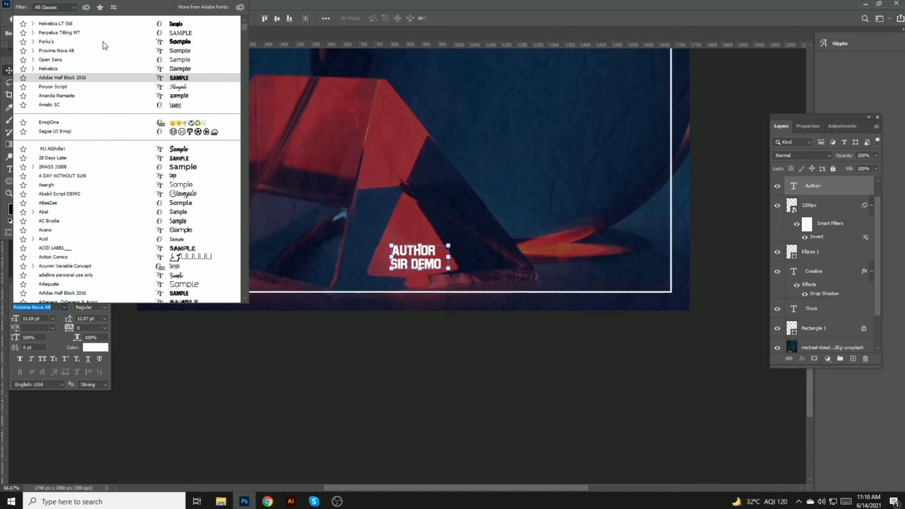
pyautogui.click(75, 23)
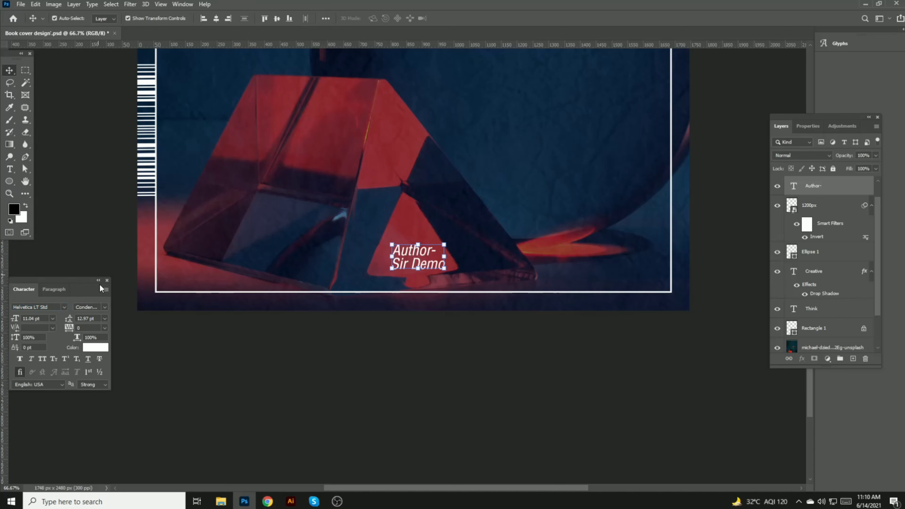
# - Set both author lines to the Roman style and apply faux italic to them
pyautogui.click(103, 307)
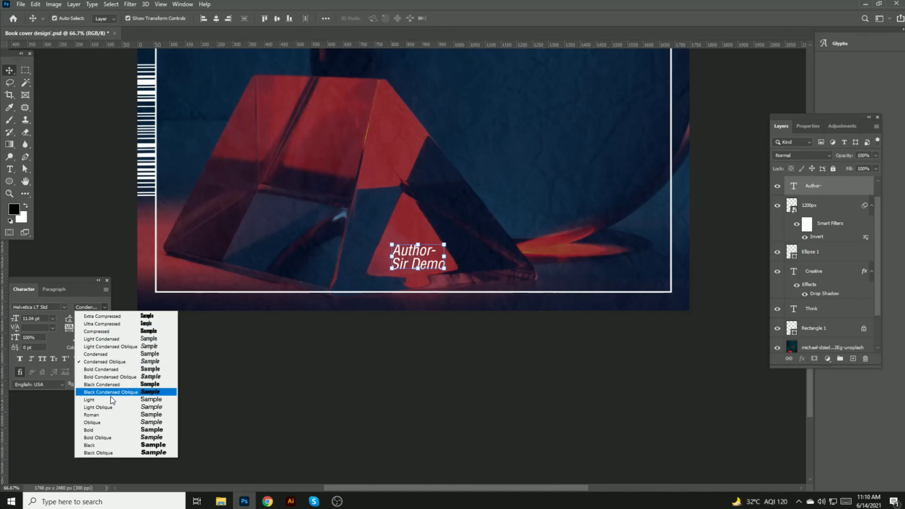
pyautogui.click(111, 415)
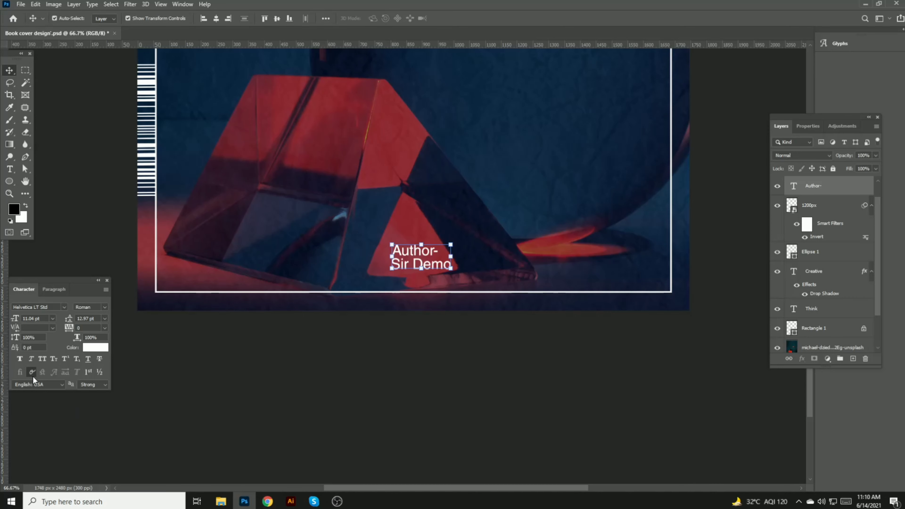
pyautogui.click(35, 358)
pyautogui.click(299, 341)
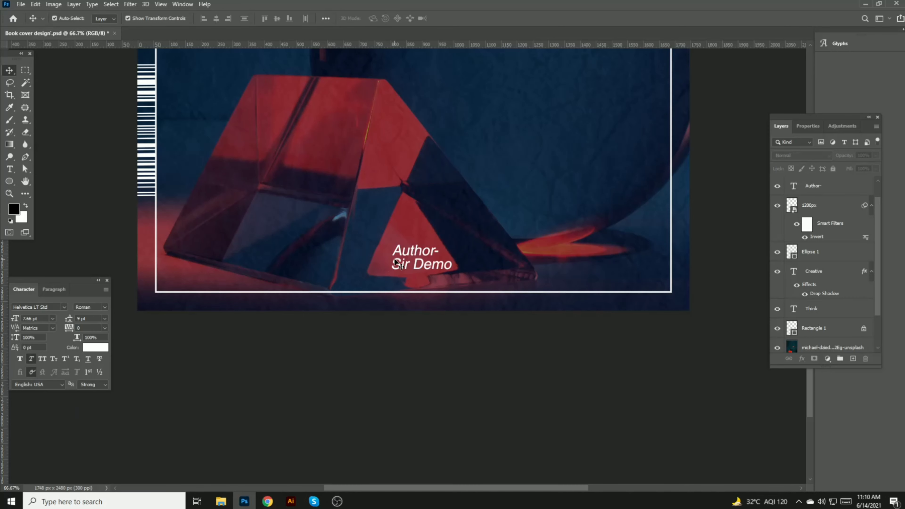
# - Widen the tracking of the "Sir Demo" line to 520 and centre it horizontally on the cover
pyautogui.click(407, 266)
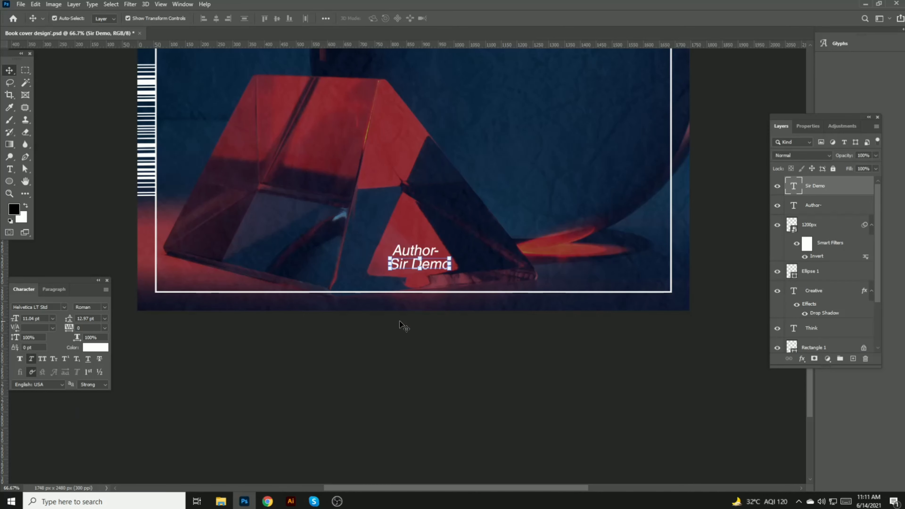
pyautogui.moveTo(69, 327); pyautogui.dragTo(85, 327)
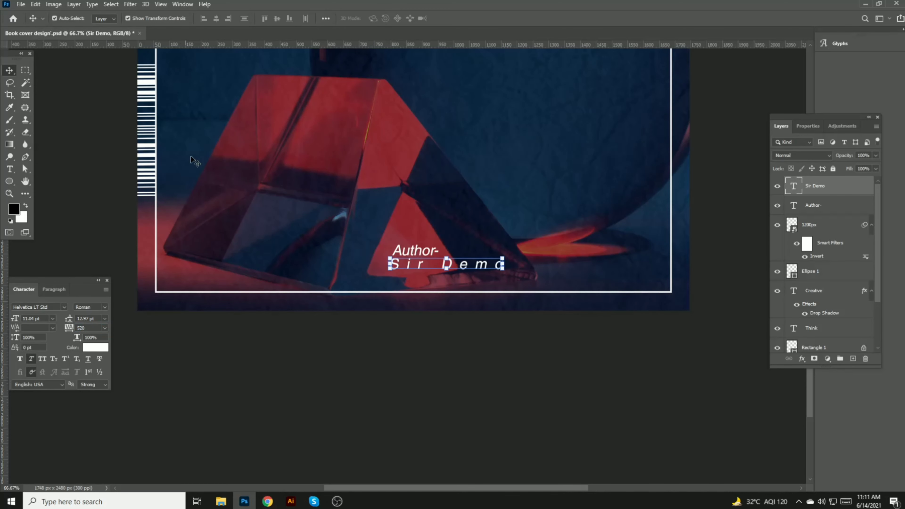
pyautogui.click(215, 18)
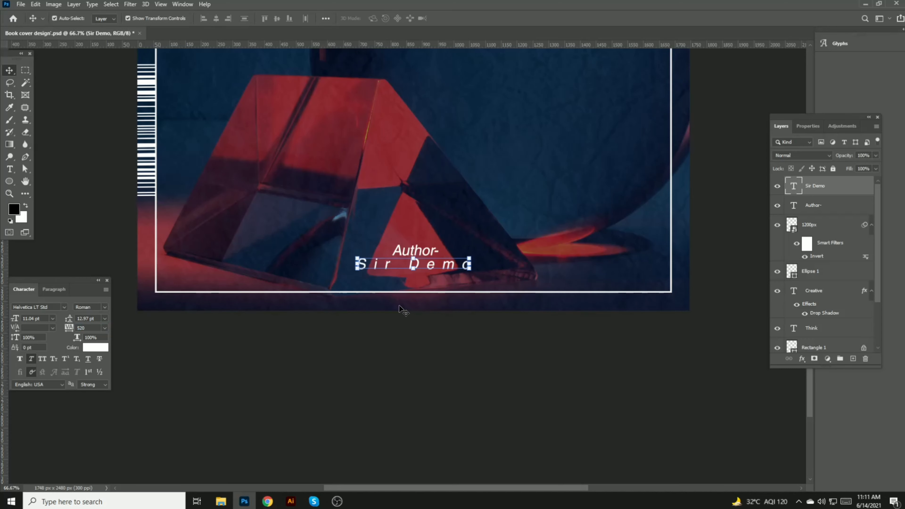
# - Set the author name line to all caps and centre it horizontally on the cover
pyautogui.click(437, 335)
pyautogui.click(414, 252)
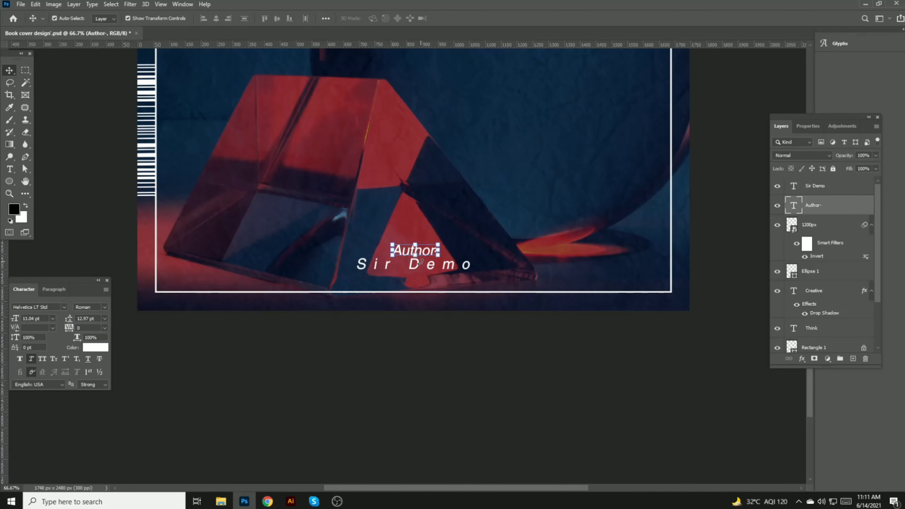
pyautogui.click(379, 277)
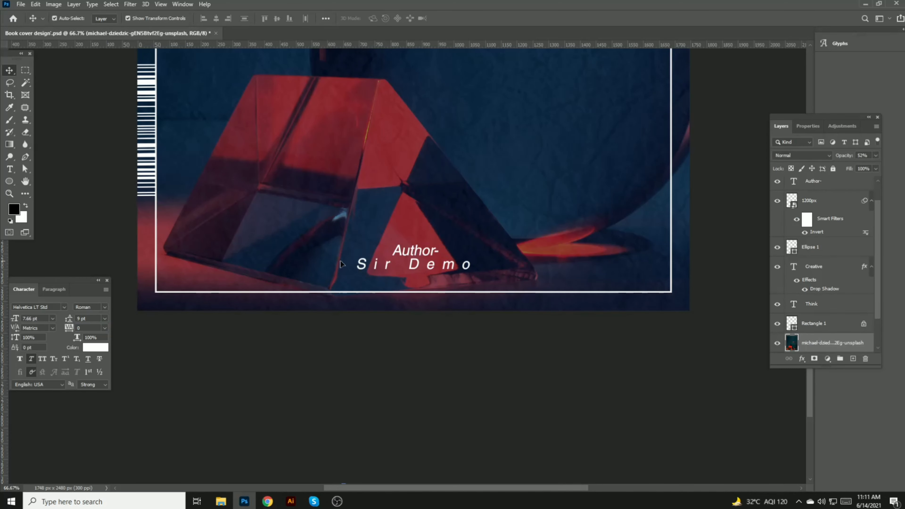
pyautogui.click(361, 265)
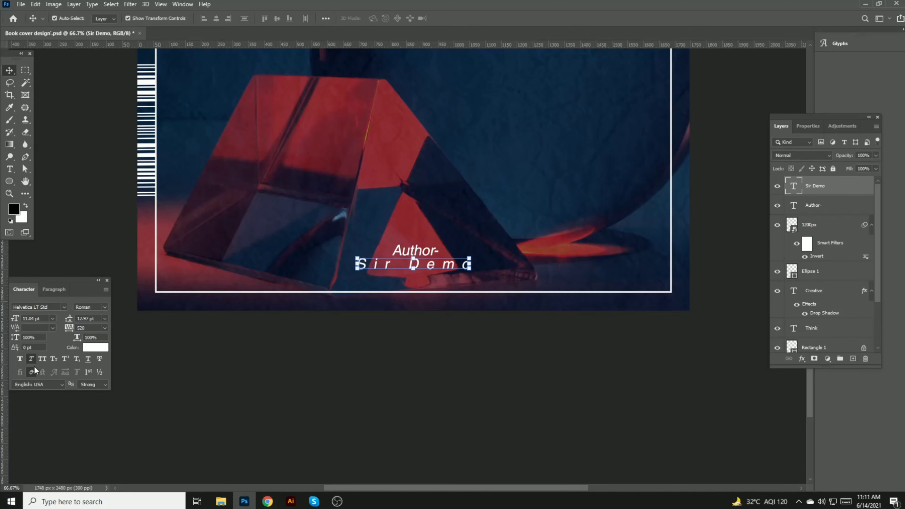
pyautogui.click(42, 358)
pyautogui.hotkey('ctrl', 'a')
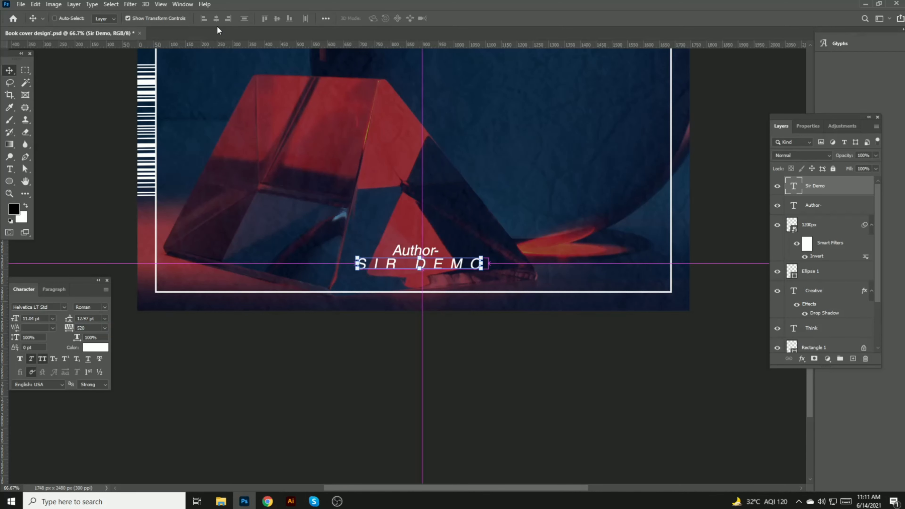
pyautogui.click(216, 18)
pyautogui.hotkey('ctrl', 'd')
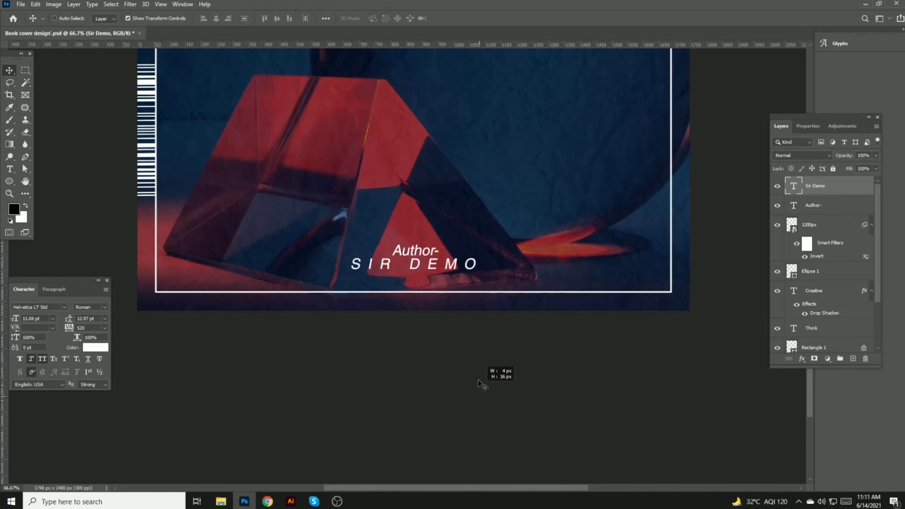
# - Nudge the "Author-" line upward by about 8 px, away from the author name below it
pyautogui.click(409, 271)
pyautogui.click(412, 252)
pyautogui.press('Up')
pyautogui.press('Up')
pyautogui.press('Up')
pyautogui.press('Up')
pyautogui.press('Up')
pyautogui.press('Up')
pyautogui.press('Up')
pyautogui.press('Up')
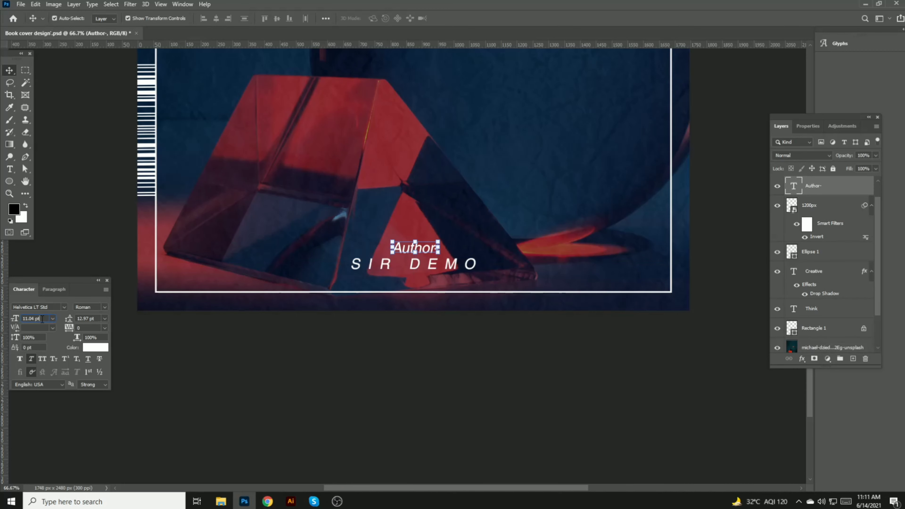
# - Set the font size of the "Author-" line to 7 pt
pyautogui.click(32, 318)
pyautogui.write('7')
pyautogui.press('Return')
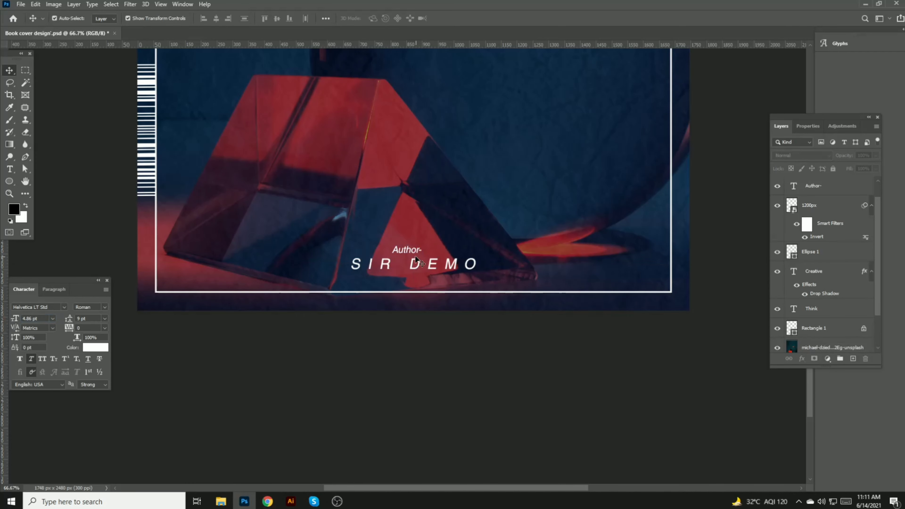
# - Centre the "Author-" line and the author name horizontally on the cover, and save the document
pyautogui.keyDown('shift'); pyautogui.click(445, 264); pyautogui.keyUp('shift')
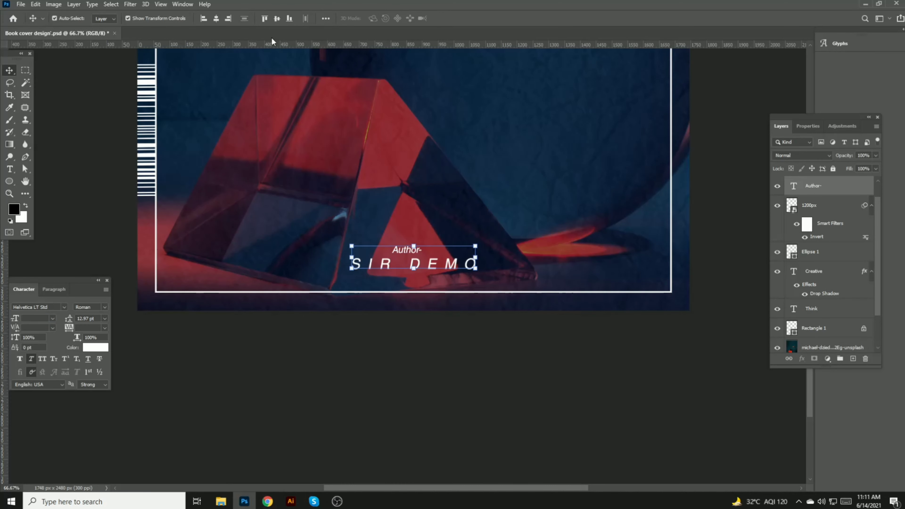
pyautogui.hotkey('ctrl', 'a')
pyautogui.click(216, 18)
pyautogui.hotkey('ctrl', 'd')
pyautogui.hotkey('ctrl', 's')
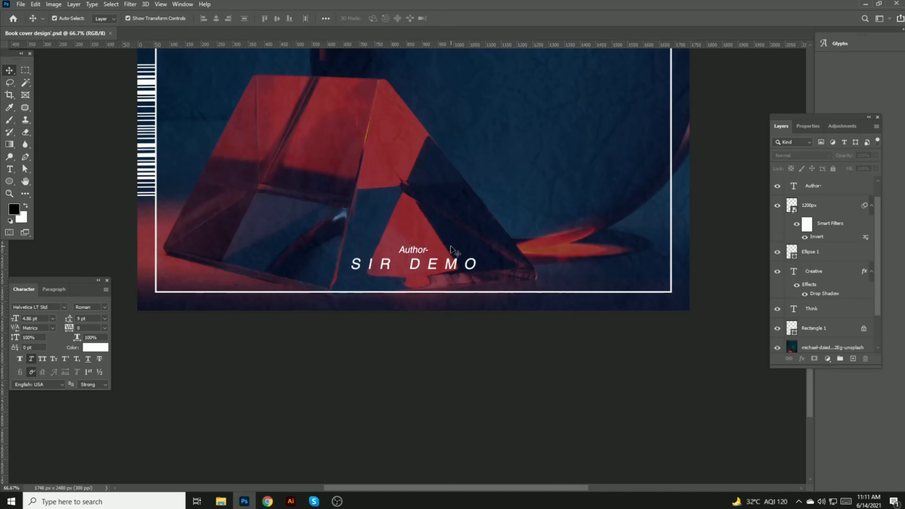
# - Draw a circle about 486 px in diameter overlapping the cover's left edge, level with the title
pyautogui.hotkey('ctrl', '-')
pyautogui.hotkey('ctrl', '-')
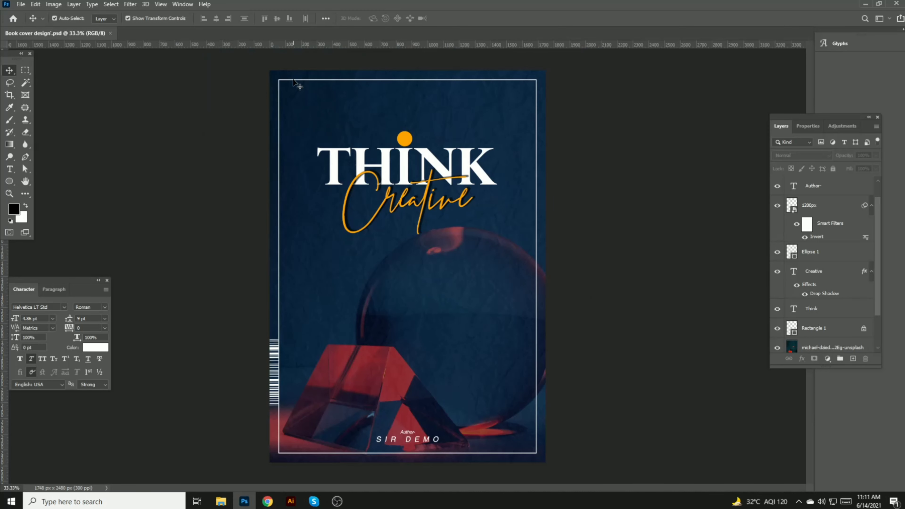
pyautogui.click(11, 180)
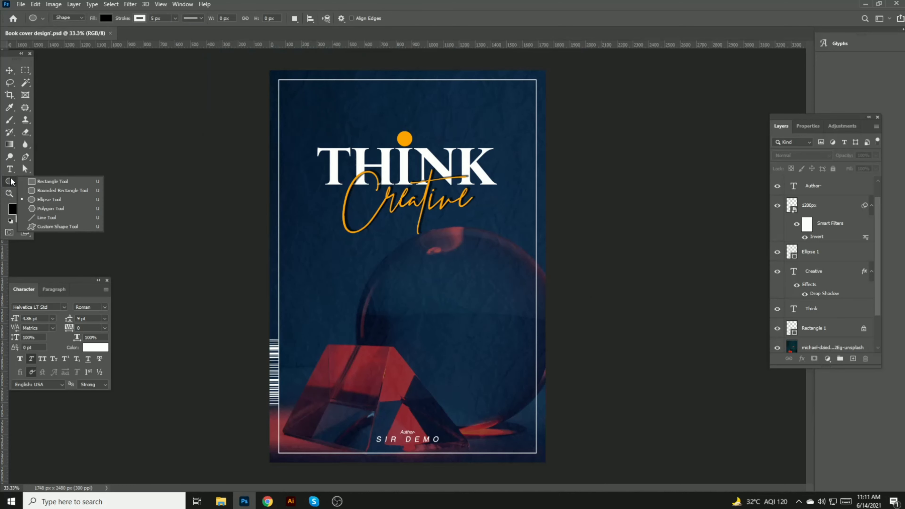
pyautogui.click(36, 200)
pyautogui.moveTo(220, 147); pyautogui.dragTo(297, 299)
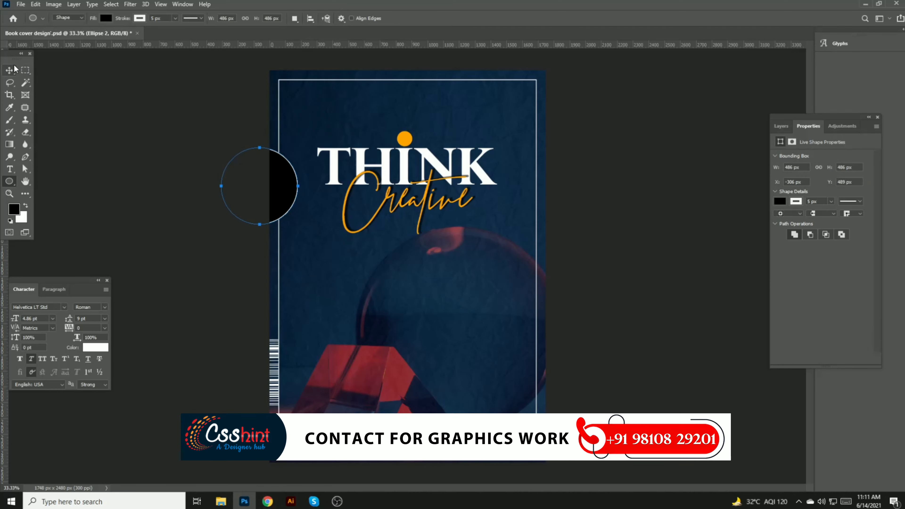
# - Remove the stroke from the new circle
pyautogui.press('v')
pyautogui.click(11, 182)
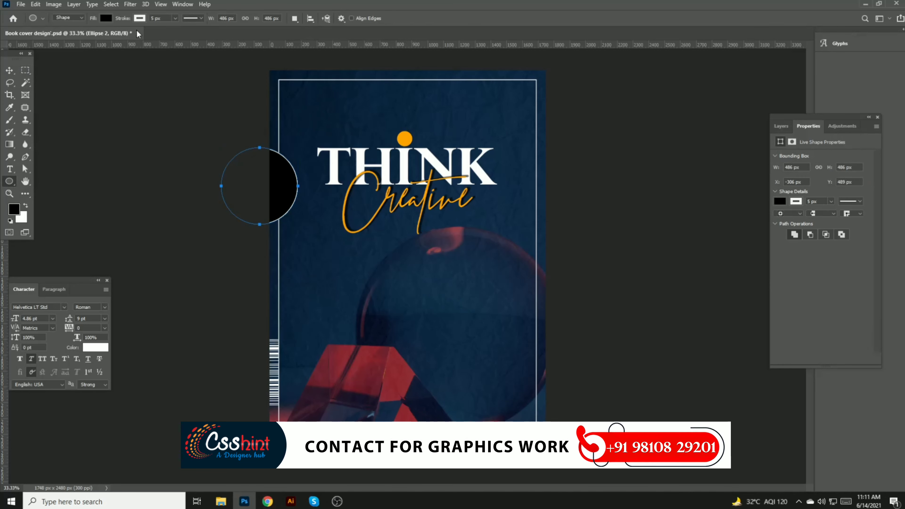
pyautogui.click(140, 20)
pyautogui.click(79, 68)
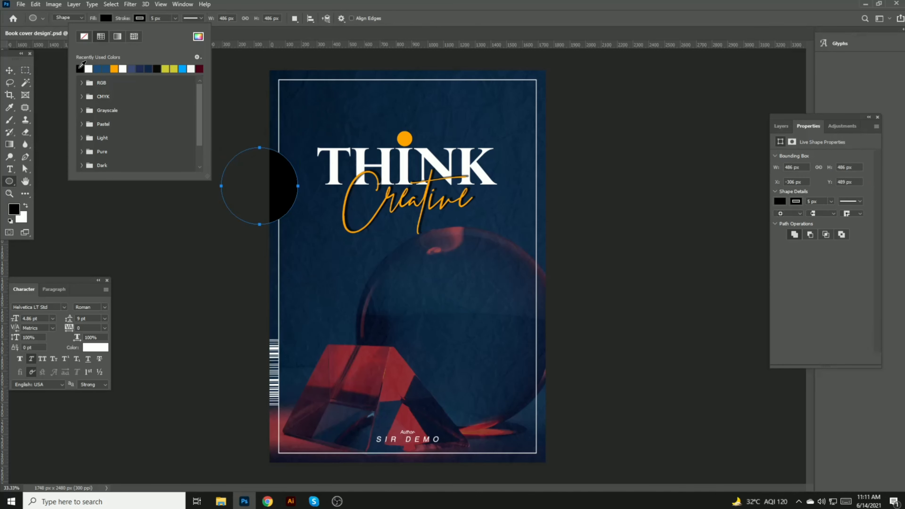
pyautogui.click(134, 21)
pyautogui.click(137, 20)
pyautogui.click(85, 36)
pyautogui.click(9, 70)
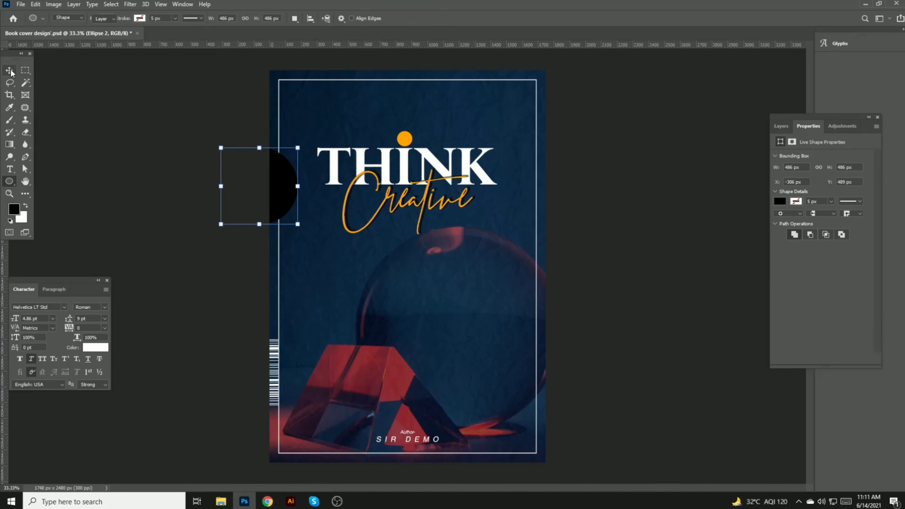
# - Sample the orange ffa200 from the dot above the title and fill the circle with it
pyautogui.click(13, 209)
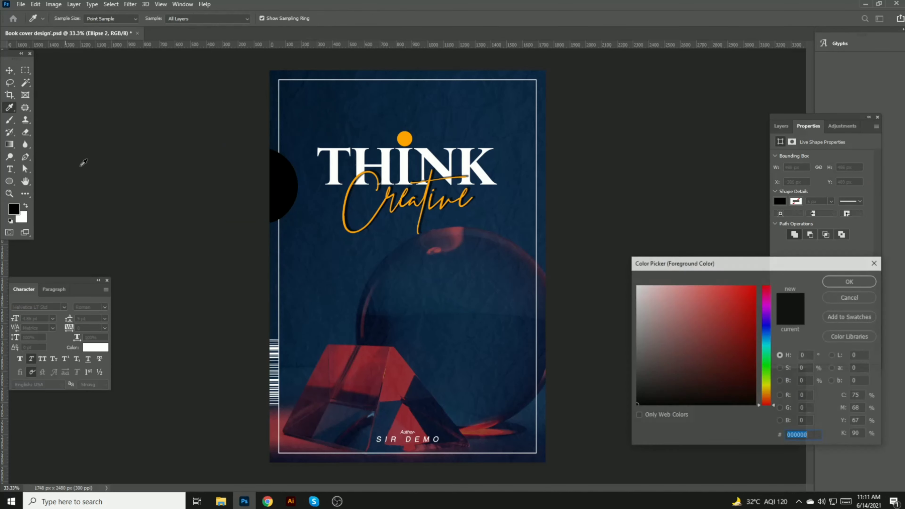
pyautogui.click(407, 134)
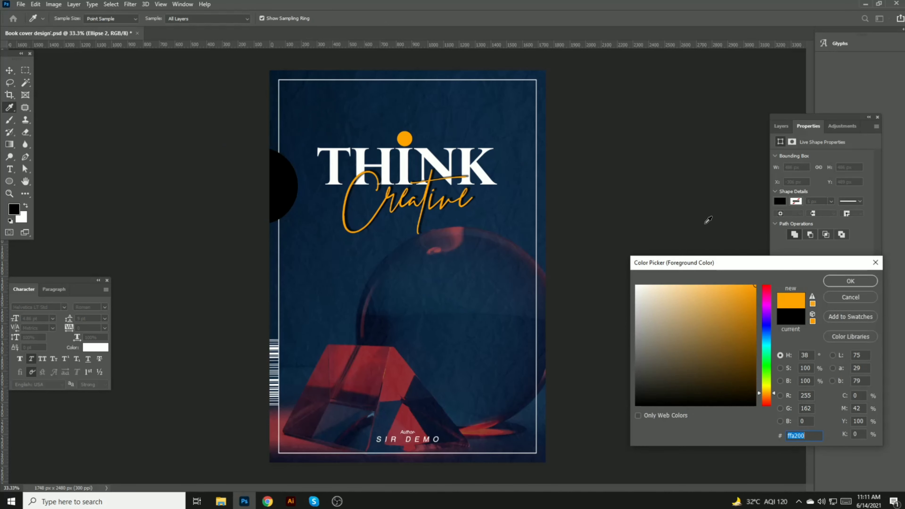
pyautogui.click(851, 280)
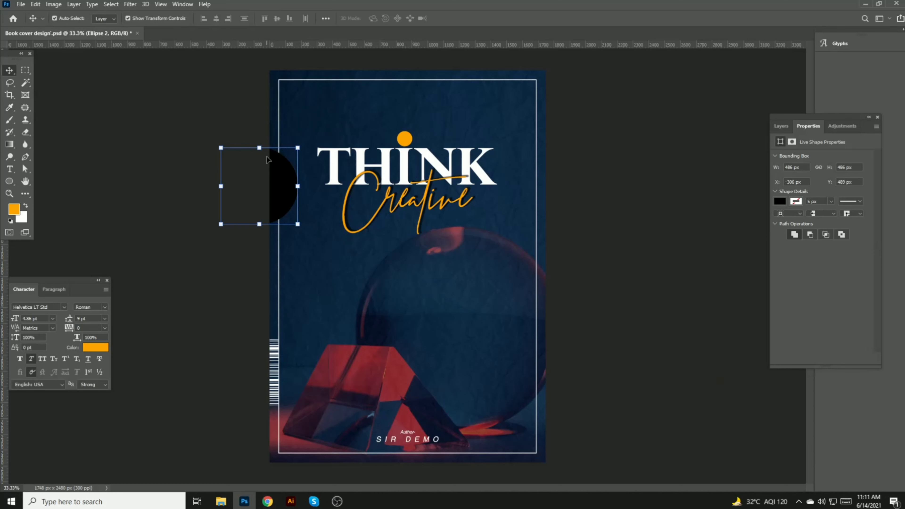
pyautogui.hotkey('alt', 'BackSpace')
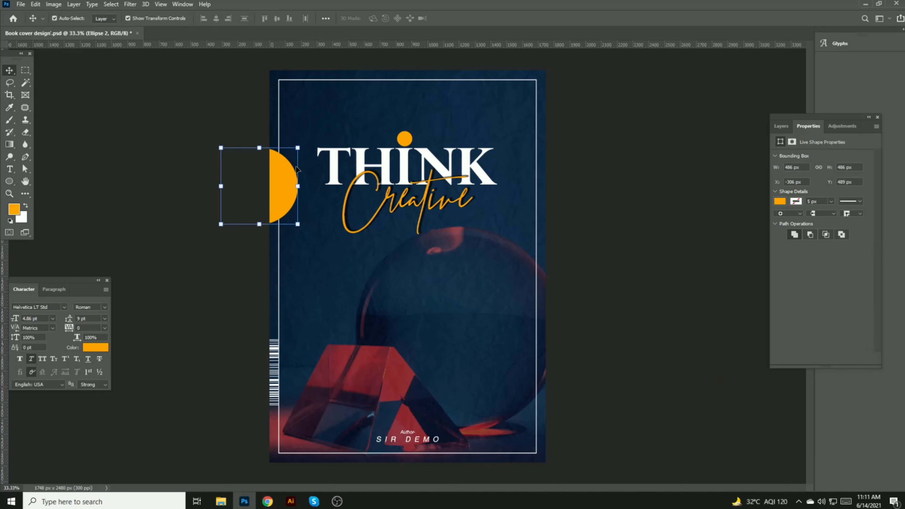
# - Move the circle onto the cover below the title and set its blend mode to Divide
pyautogui.moveTo(288, 177); pyautogui.dragTo(347, 285)
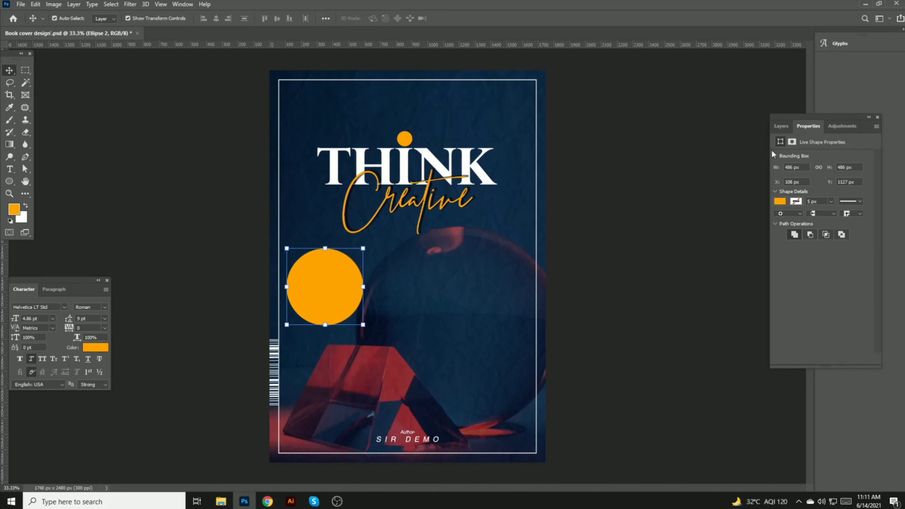
pyautogui.click(786, 127)
pyautogui.click(800, 156)
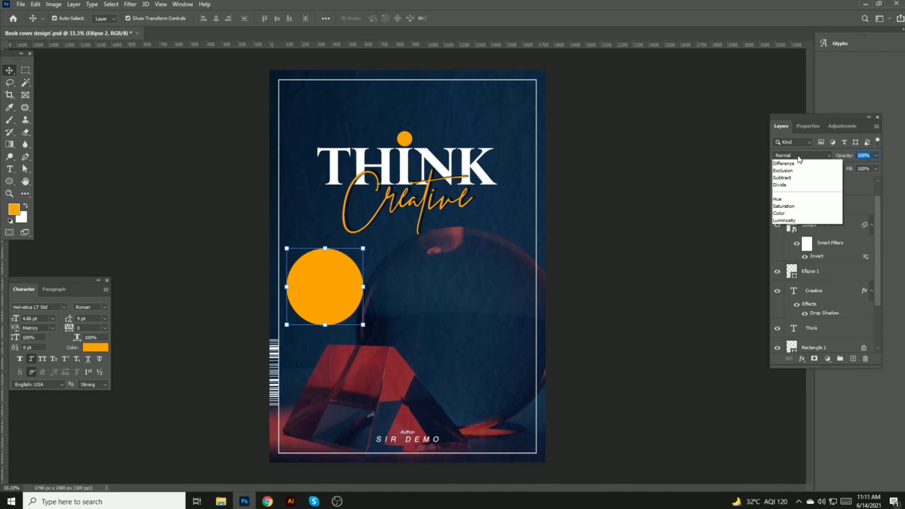
pyautogui.click(789, 192)
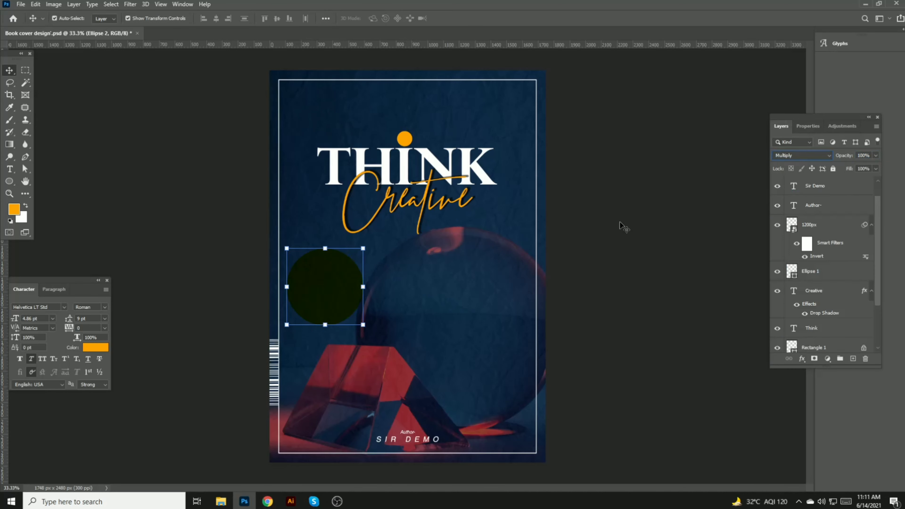
pyautogui.click(784, 156)
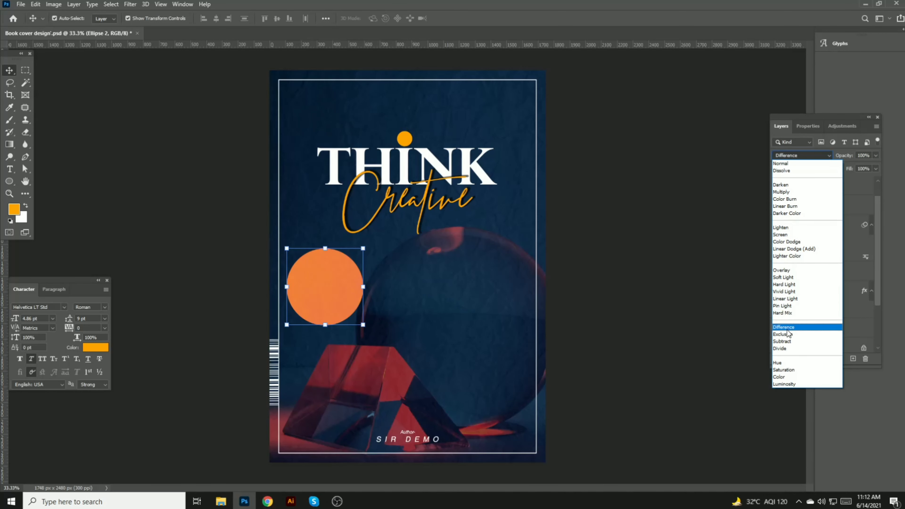
pyautogui.click(784, 348)
pyautogui.click(785, 352)
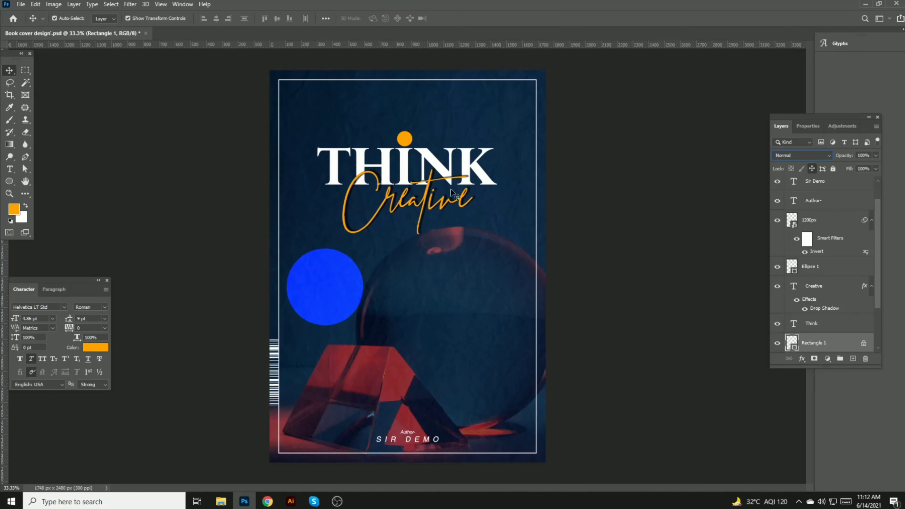
# - Lower the opacity of the large circle to 27%
pyautogui.moveTo(849, 160); pyautogui.dragTo(818, 158)
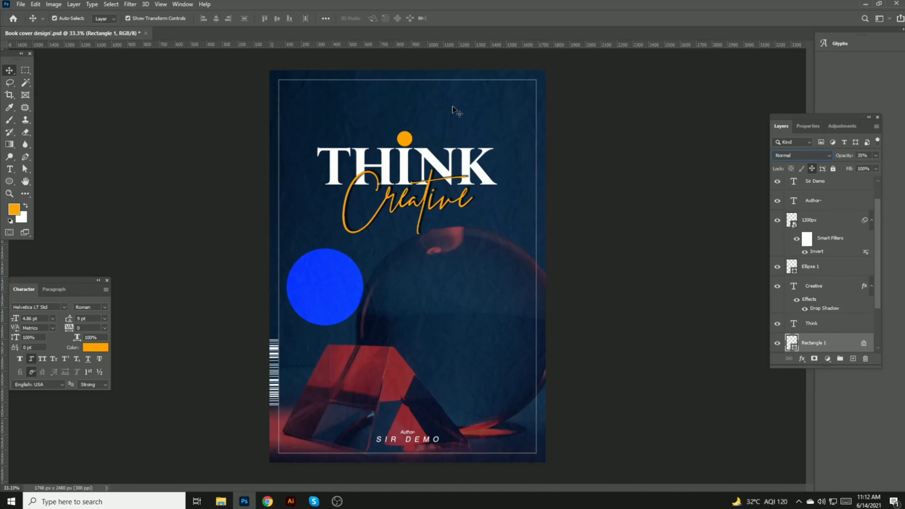
pyautogui.click(314, 266)
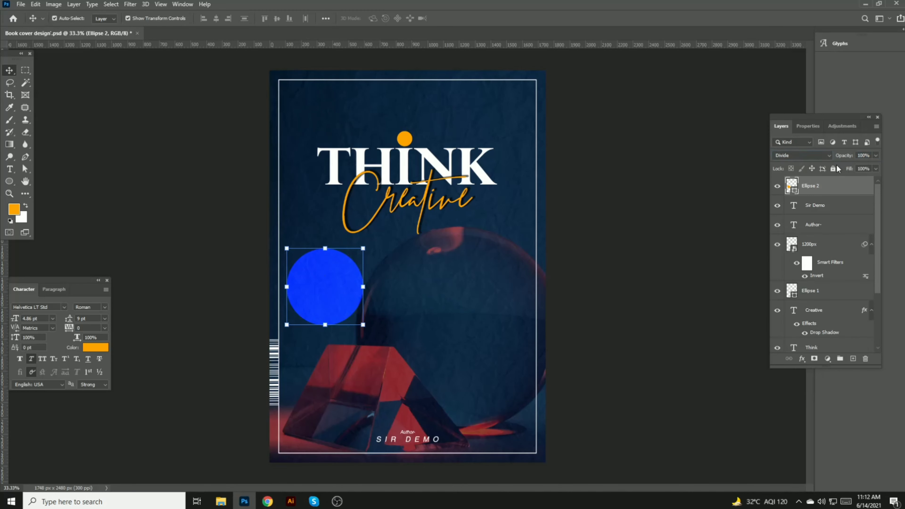
pyautogui.moveTo(843, 155); pyautogui.dragTo(808, 155)
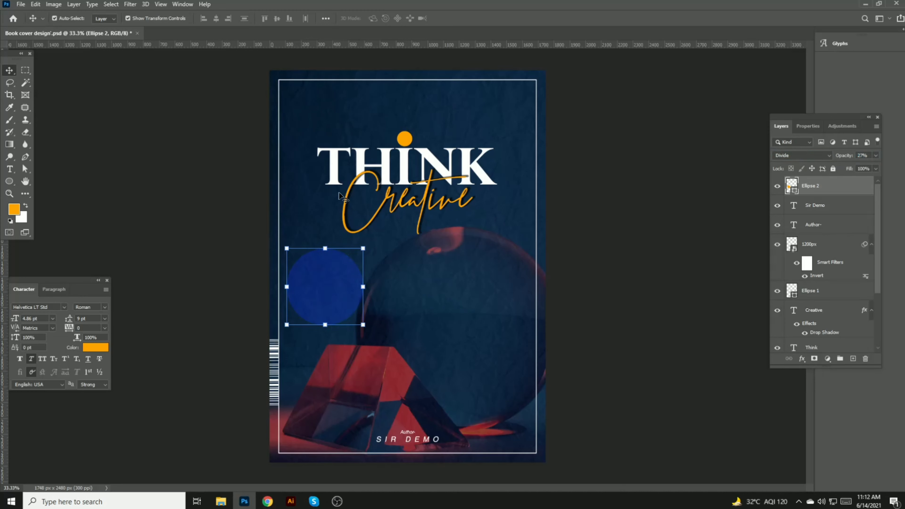
# - Move the circle over the title, enlarge it and centre it horizontally on the cover
pyautogui.click(199, 188)
pyautogui.moveTo(310, 276); pyautogui.dragTo(398, 153)
pyautogui.moveTo(445, 124); pyautogui.dragTo(418, 151)
pyautogui.press('Return')
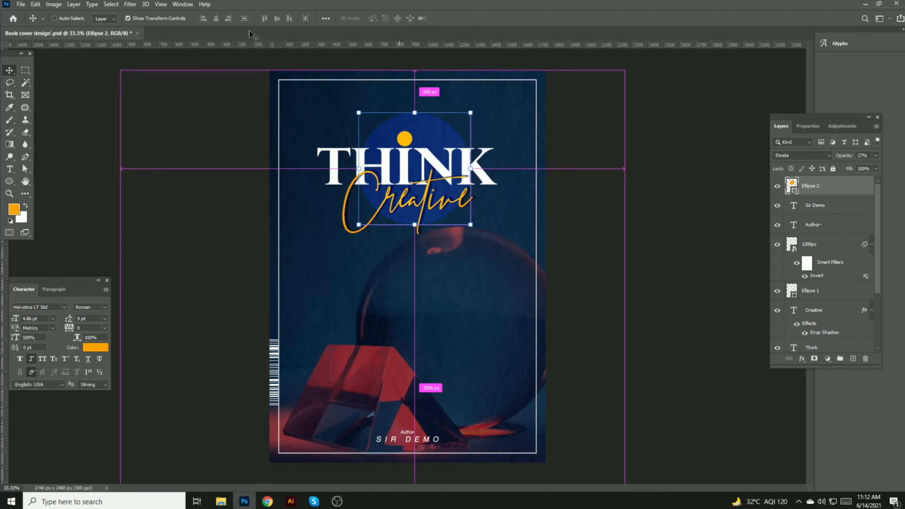
pyautogui.hotkey('ctrl', 'a')
pyautogui.click(216, 19)
pyautogui.hotkey('ctrl', 'd')
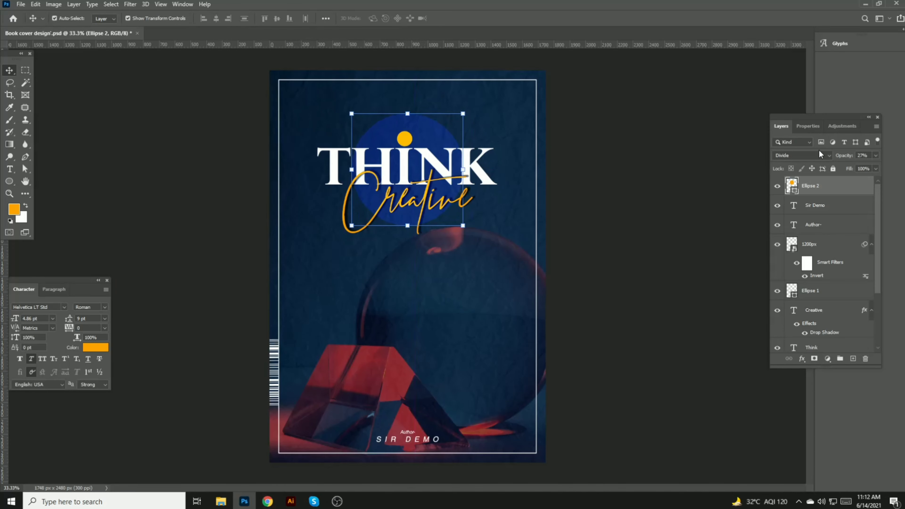
# - Slightly lower the opacity of the large circle over the title and save the document
pyautogui.moveTo(845, 157); pyautogui.dragTo(838, 158)
pyautogui.click(709, 141)
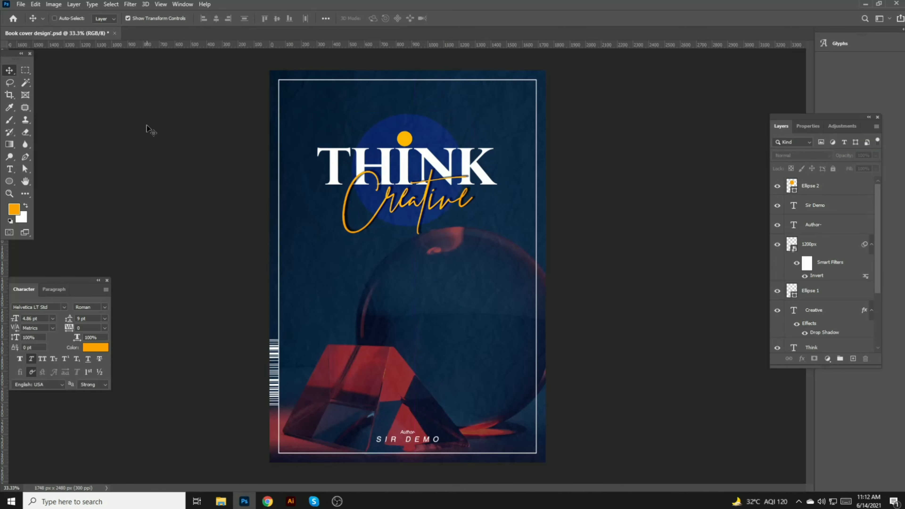
pyautogui.hotkey('ctrl', 's')
# - Save a JPEG copy of the cover as "Book cover design'" on Local Disk (E:) with the default JPEG options
pyautogui.hotkey('ctrl', 'shift', 's')
pyautogui.click(519, 331)
pyautogui.click(150, 385)
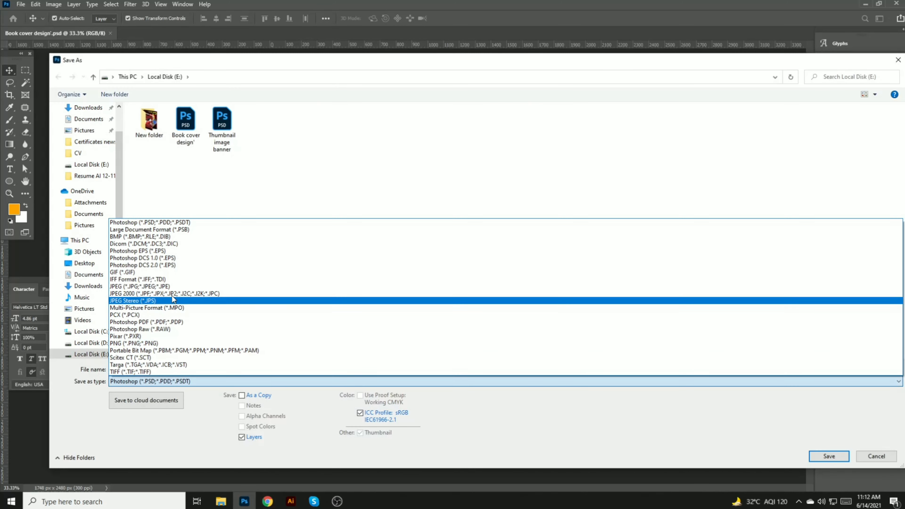
pyautogui.click(171, 287)
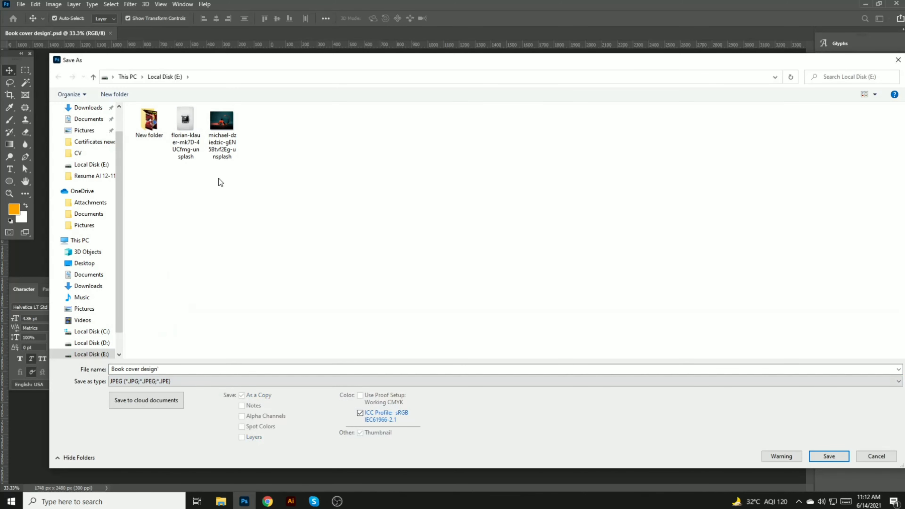
pyautogui.press('Return')
pyautogui.press('Return')
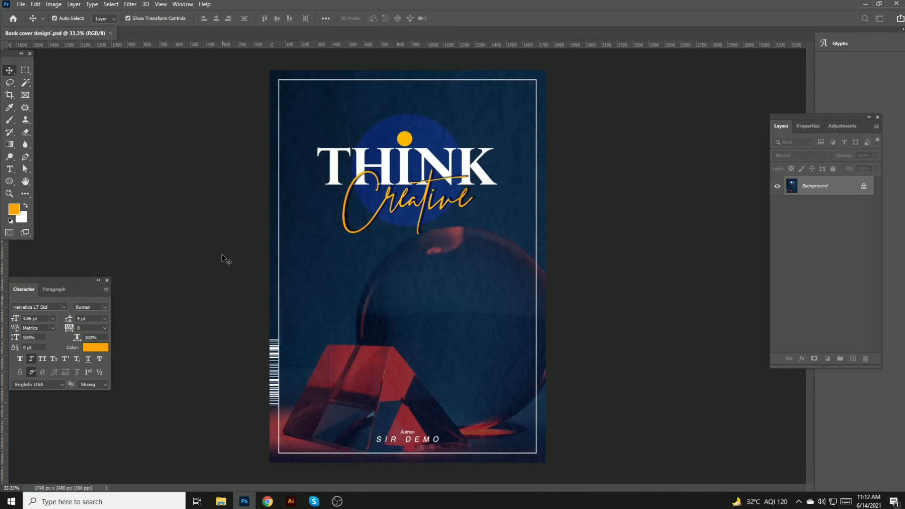
# - Switch to File Explorer and open the exported "Book cover design'" JPEG to view the cover
pyautogui.click(221, 501)
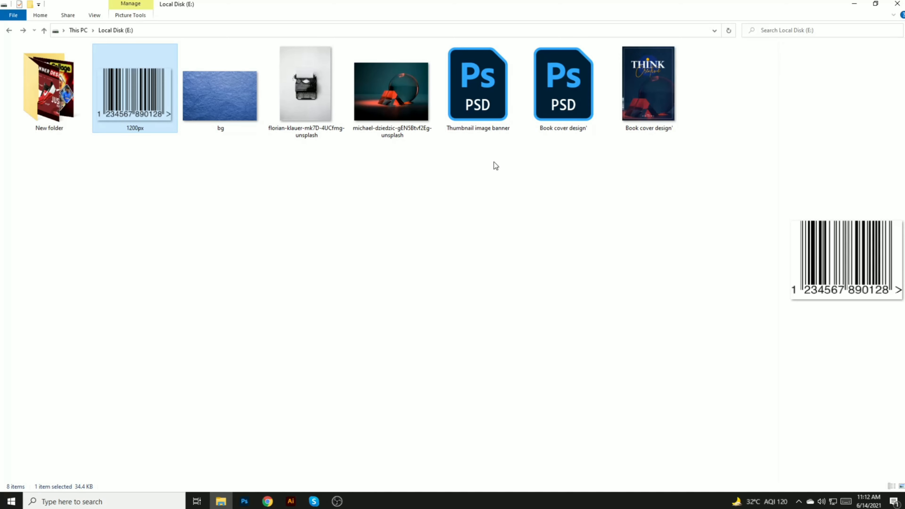
pyautogui.doubleClick(636, 98)
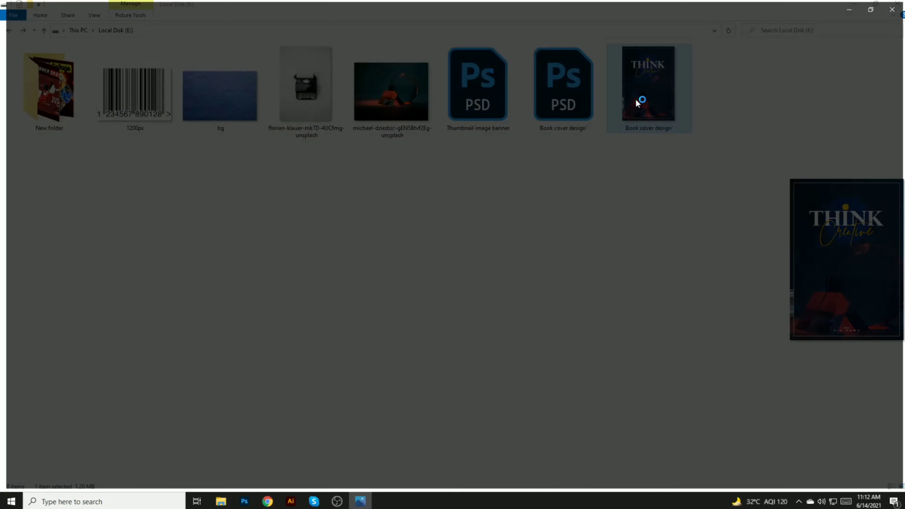